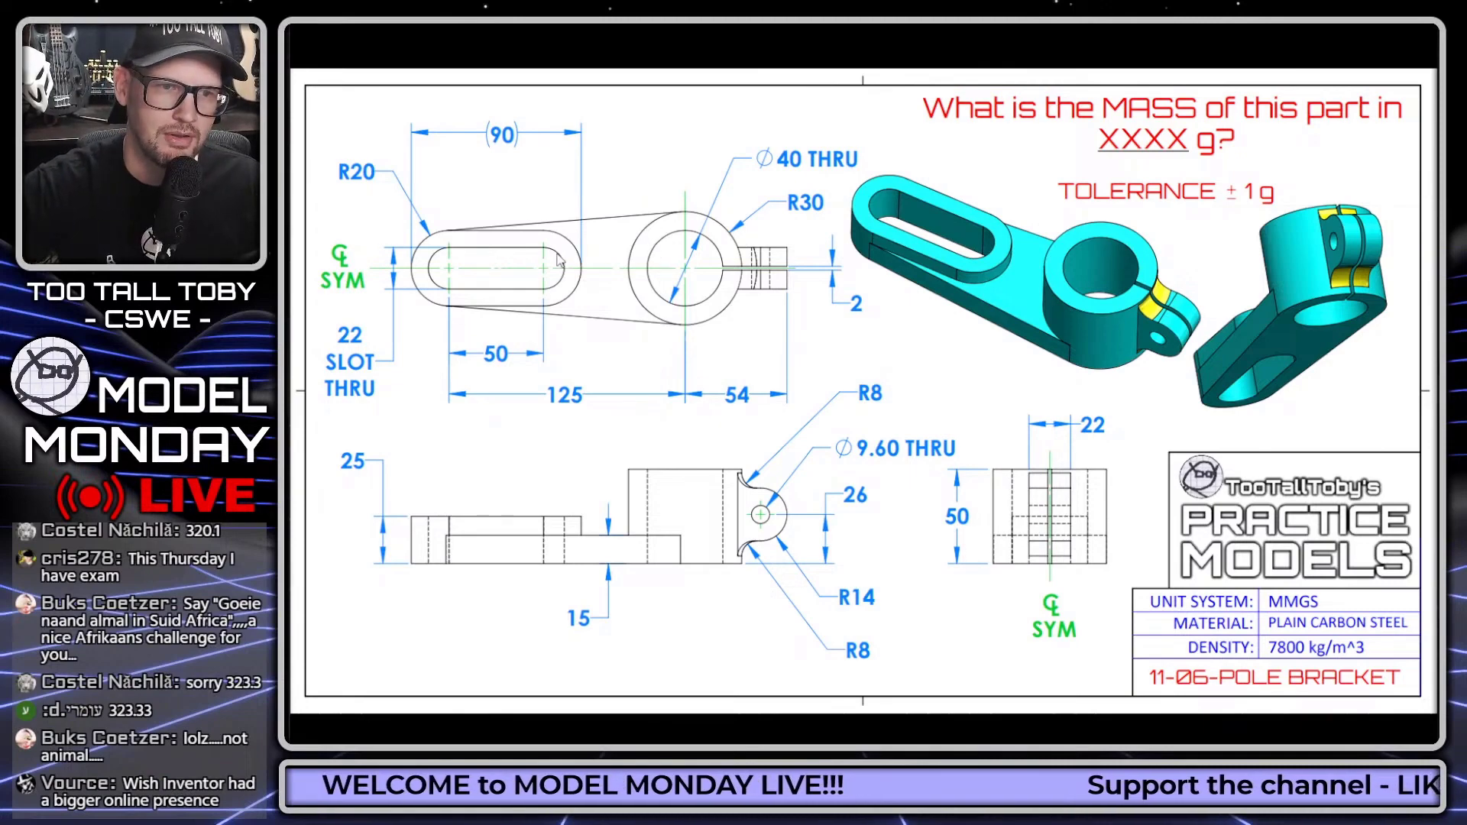
# Annotate the top view with "Starting plane", "Starting profile" and "Where is the origin?", and outline the bracket's overall profile in red.
pyautogui.scroll(3, 470, 245)
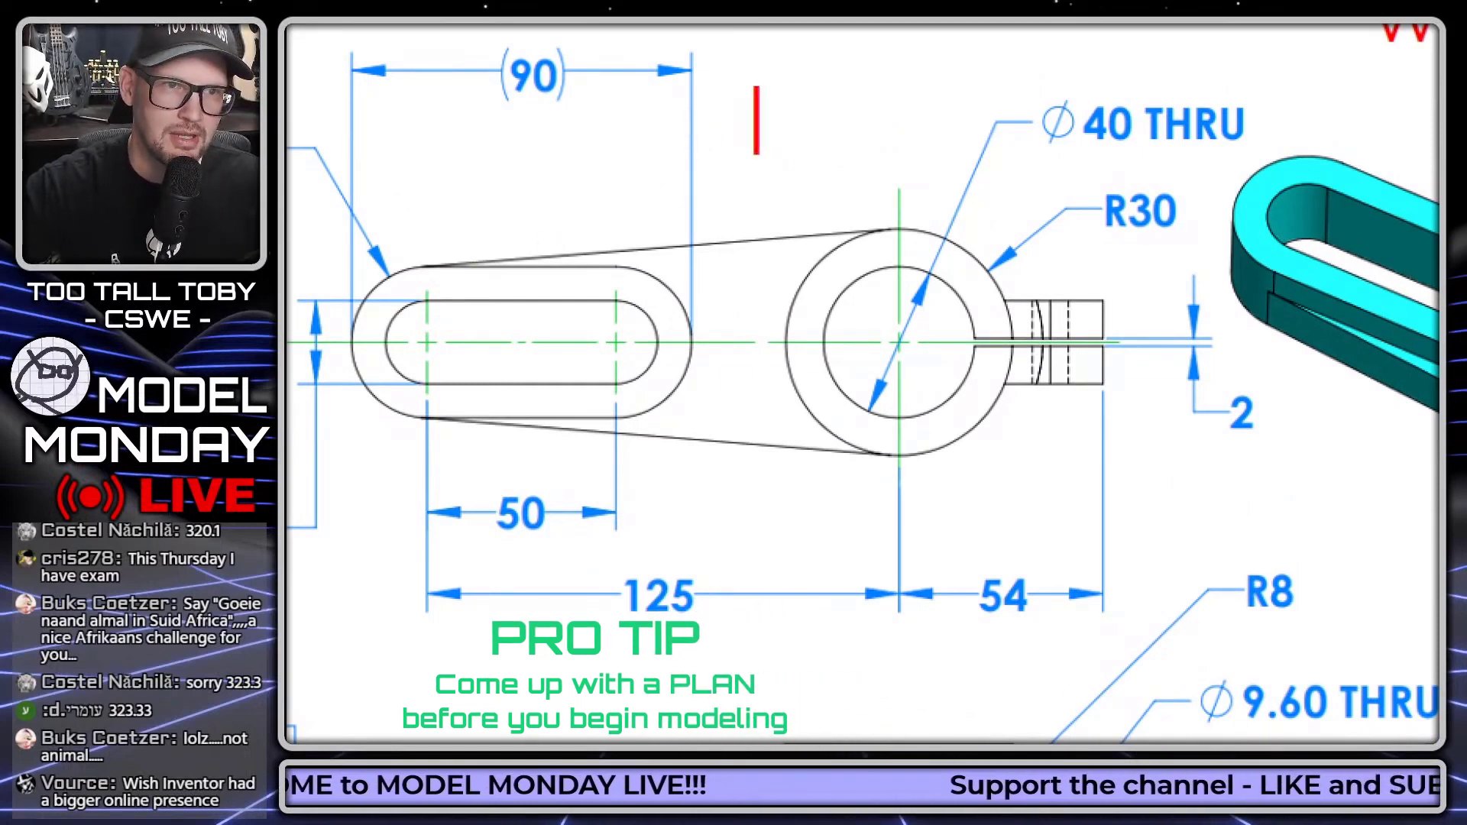
pyautogui.click(731, 99)
pyautogui.write('Starting plane')
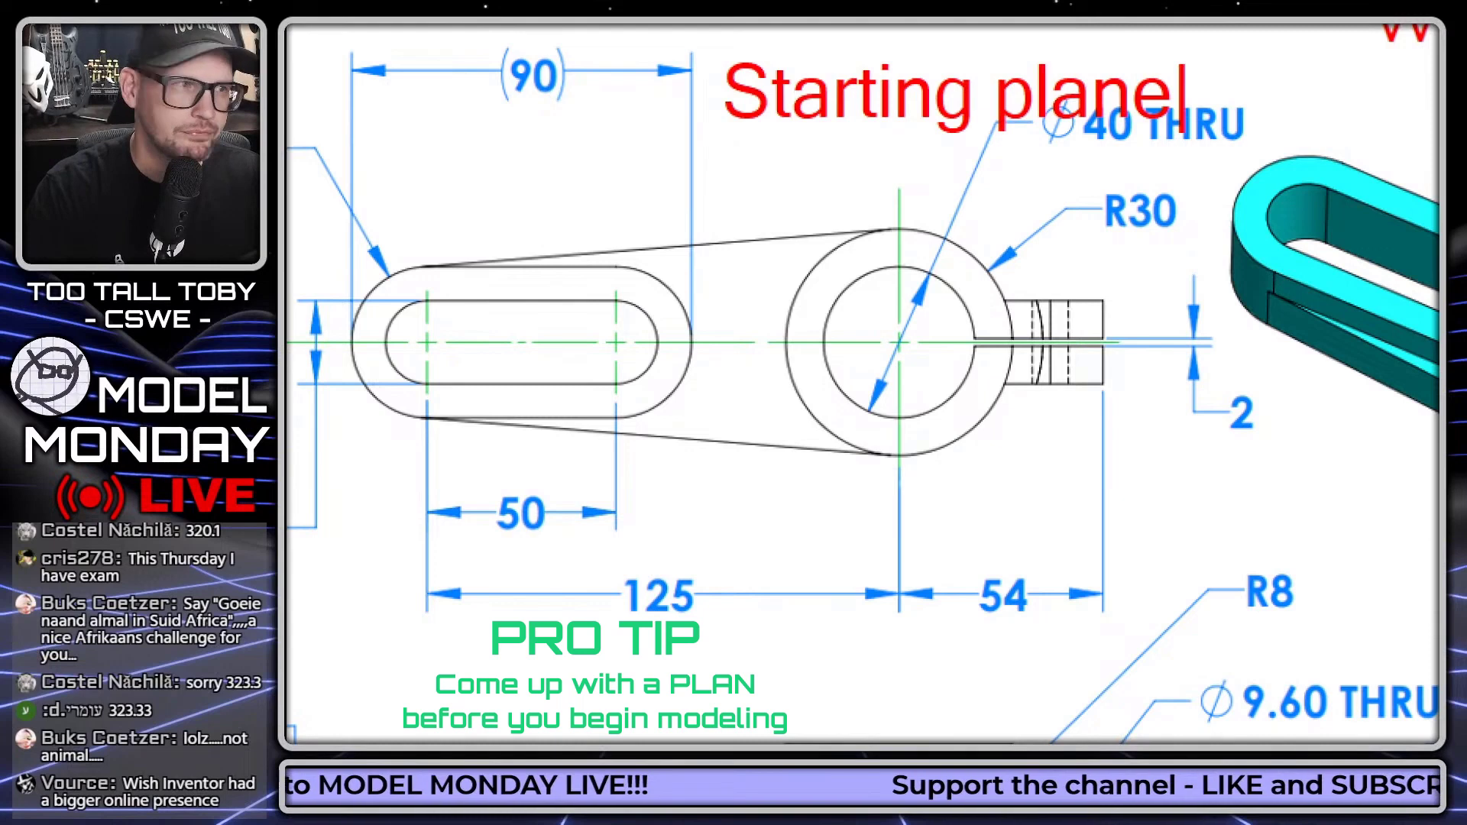
pyautogui.press('Return')
pyautogui.write('Starting profile')
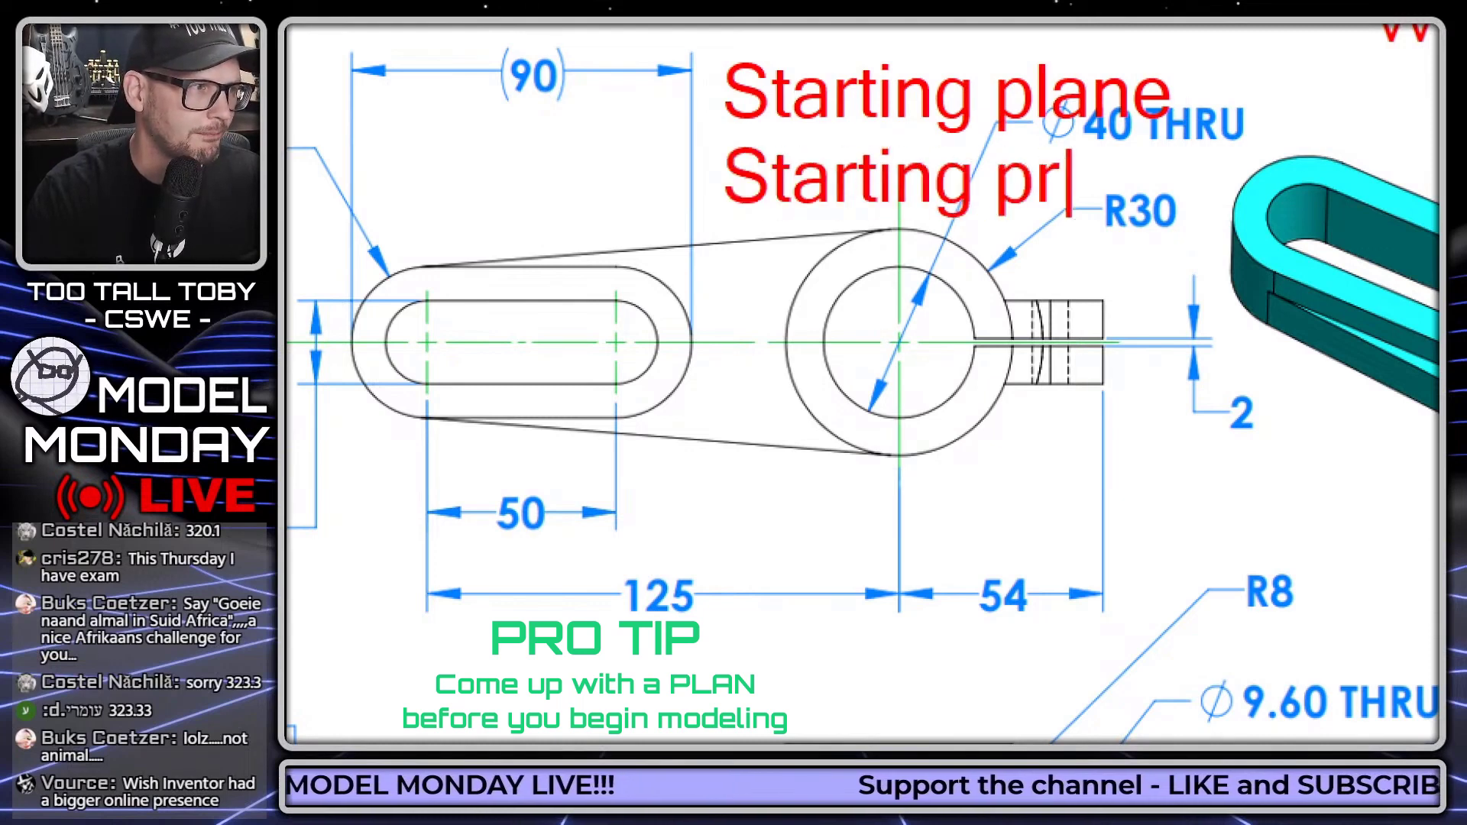
pyautogui.press('Return')
pyautogui.write('Where i')
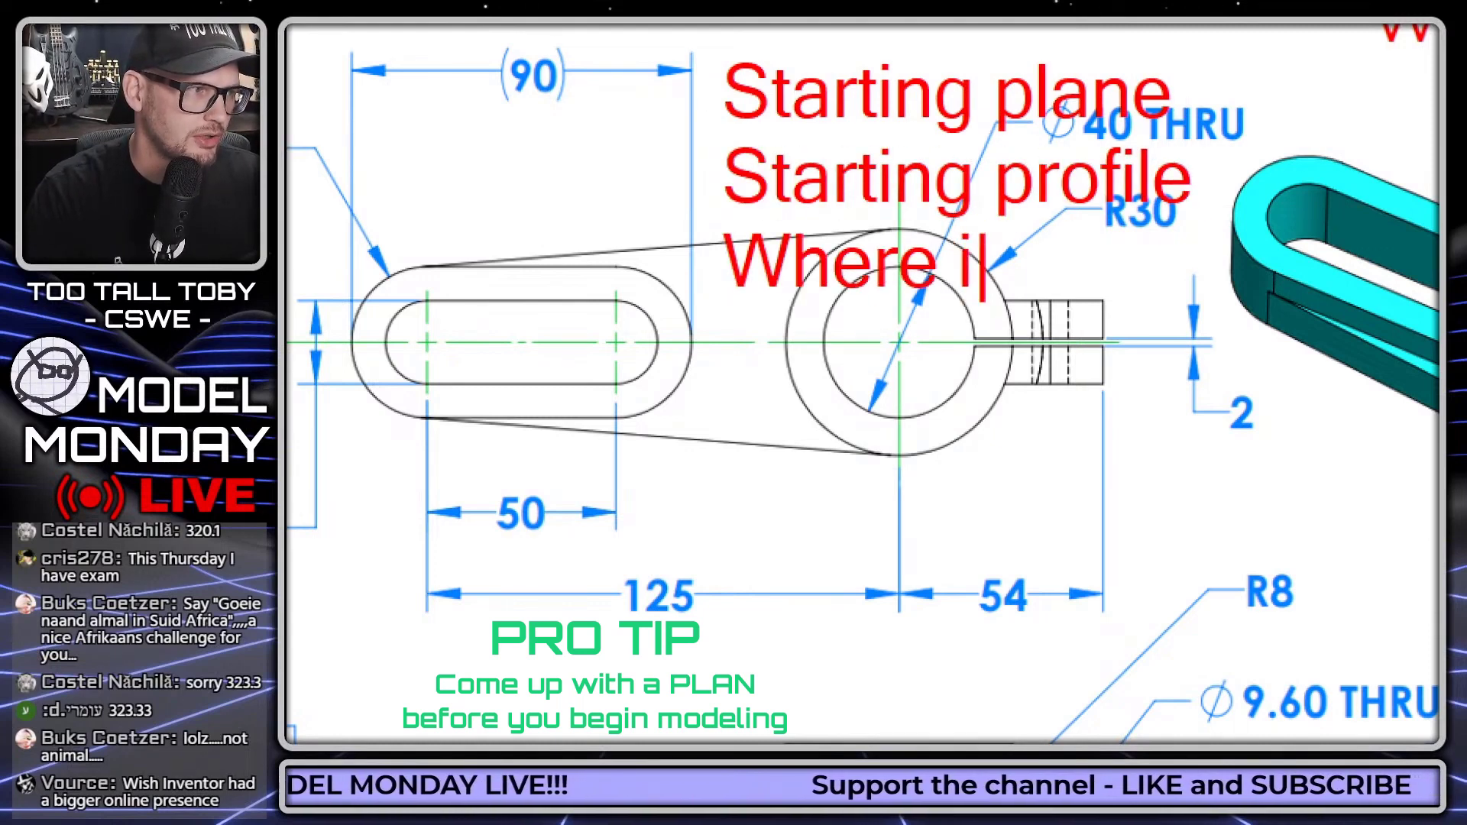
pyautogui.write('s the origin?')
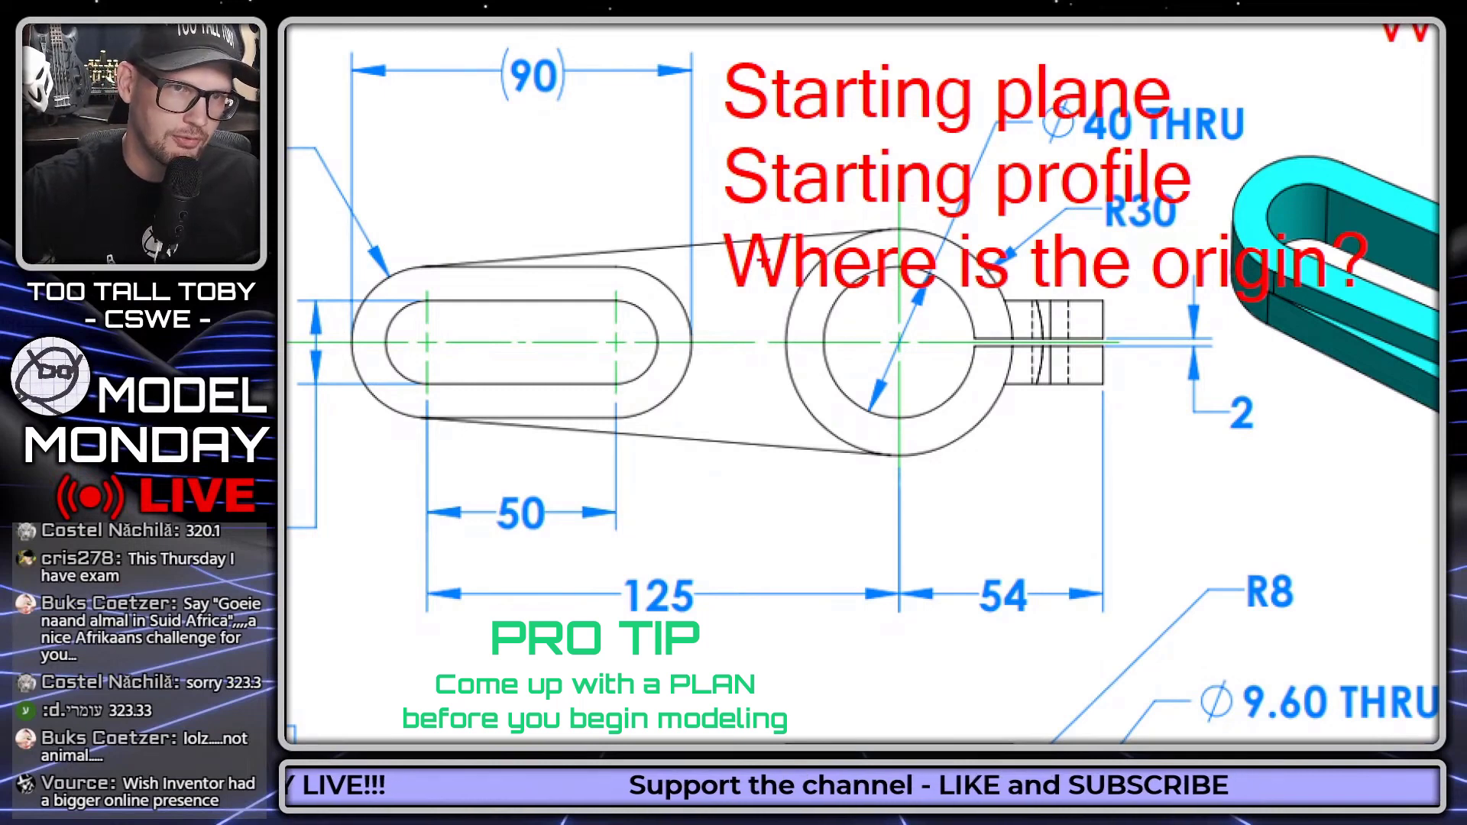
pyautogui.moveTo(517, 253)
pyautogui.mouseDown()
pyautogui.moveTo(397, 276)
pyautogui.moveTo(353, 378)
pyautogui.moveTo(568, 449)
pyautogui.moveTo(880, 470)
pyautogui.moveTo(997, 408)
pyautogui.moveTo(1018, 301)
pyautogui.moveTo(894, 241)
pyautogui.moveTo(462, 251)
pyautogui.mouseUp()
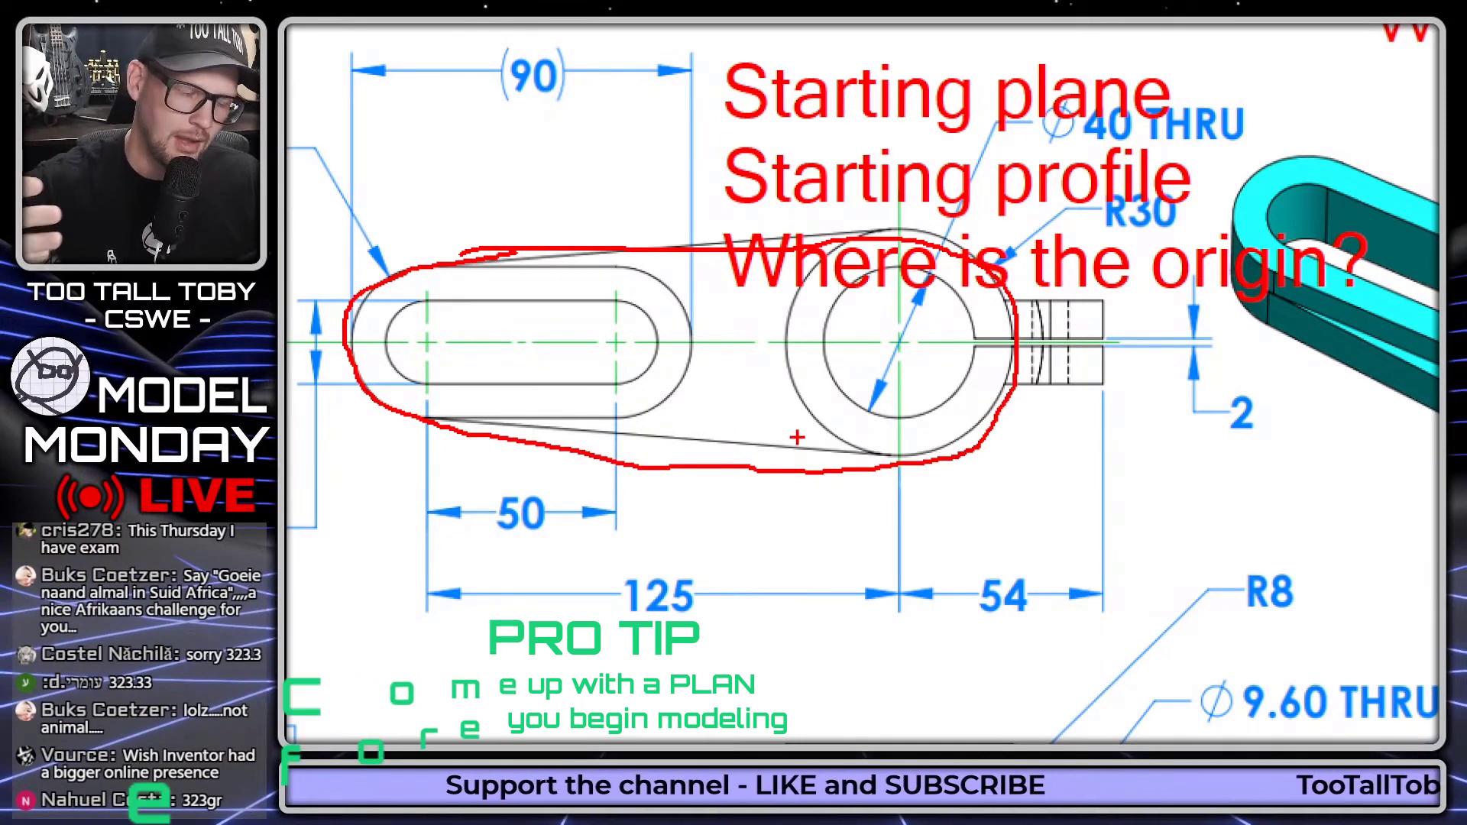
pyautogui.press('Escape')
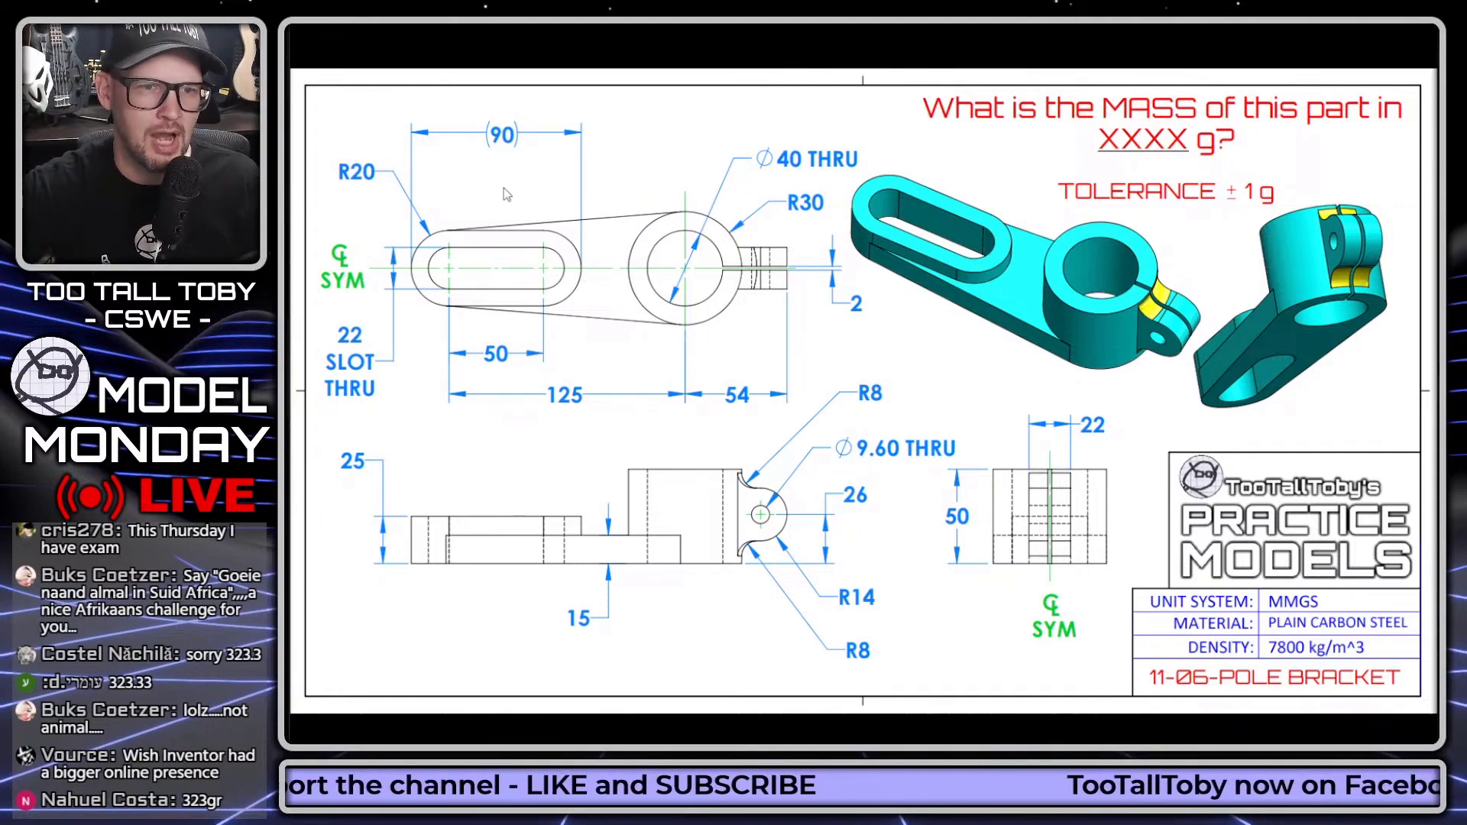
# Mark the slot's outer arc centre and the 40 mm hole's centre as origin candidates, and flag the 125 and 54 dimensions.
pyautogui.hotkey('ctrl', '1')
pyautogui.click(485, 128)
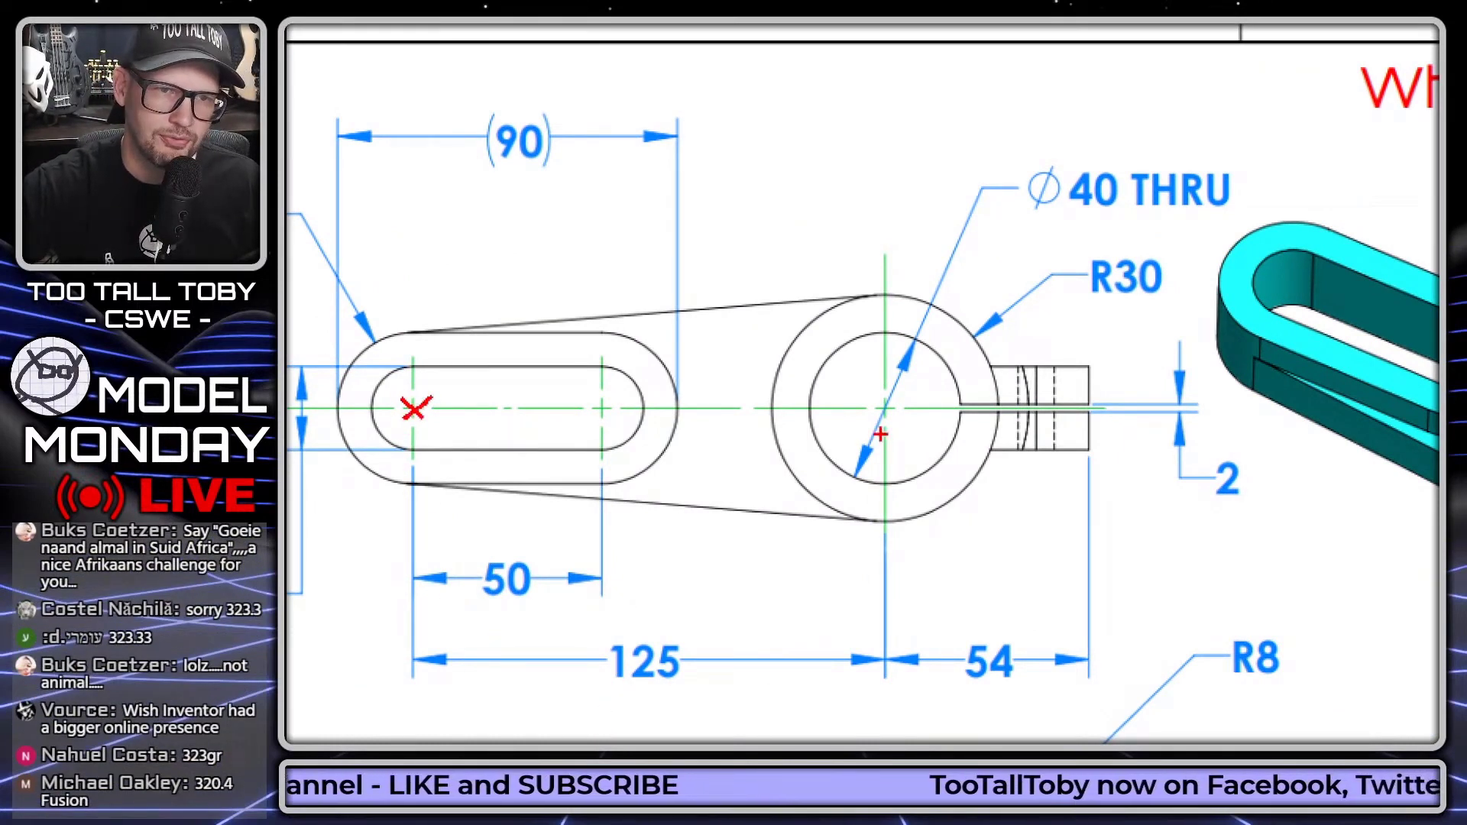
pyautogui.moveTo(902, 405); pyautogui.dragTo(839, 434)
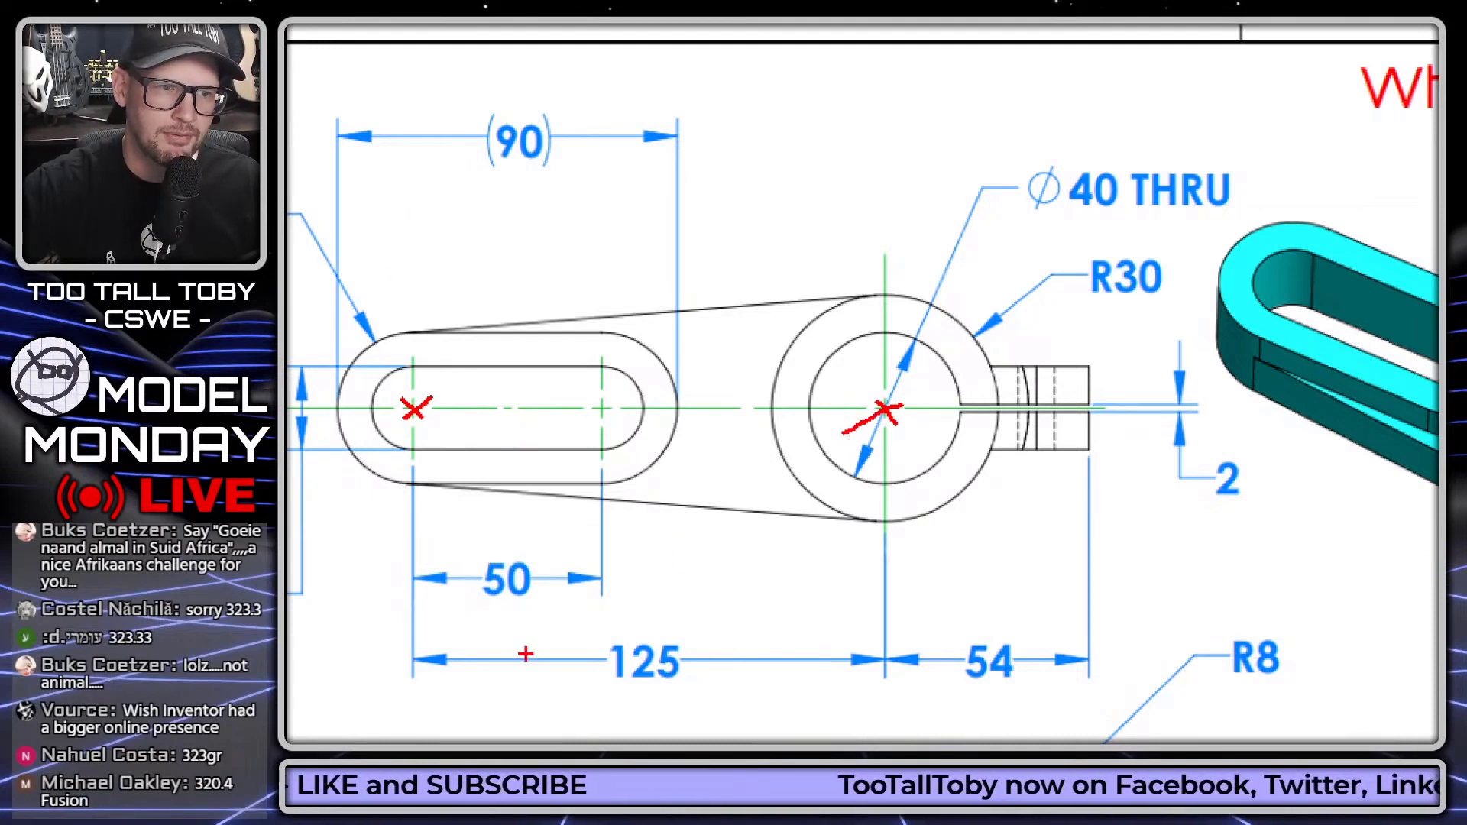
pyautogui.moveTo(601, 688); pyautogui.dragTo(670, 707)
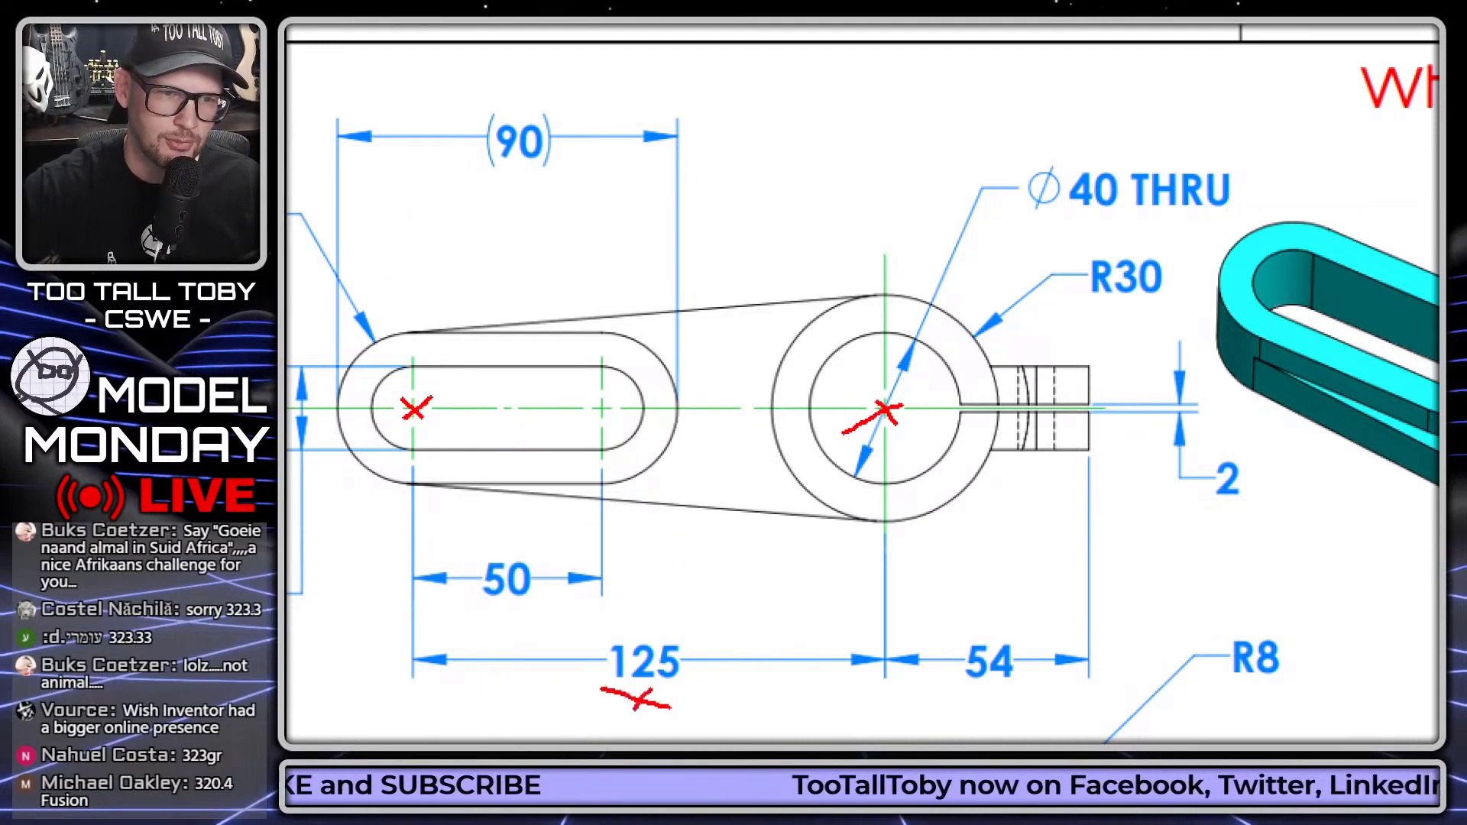
pyautogui.moveTo(889, 692); pyautogui.dragTo(1093, 676)
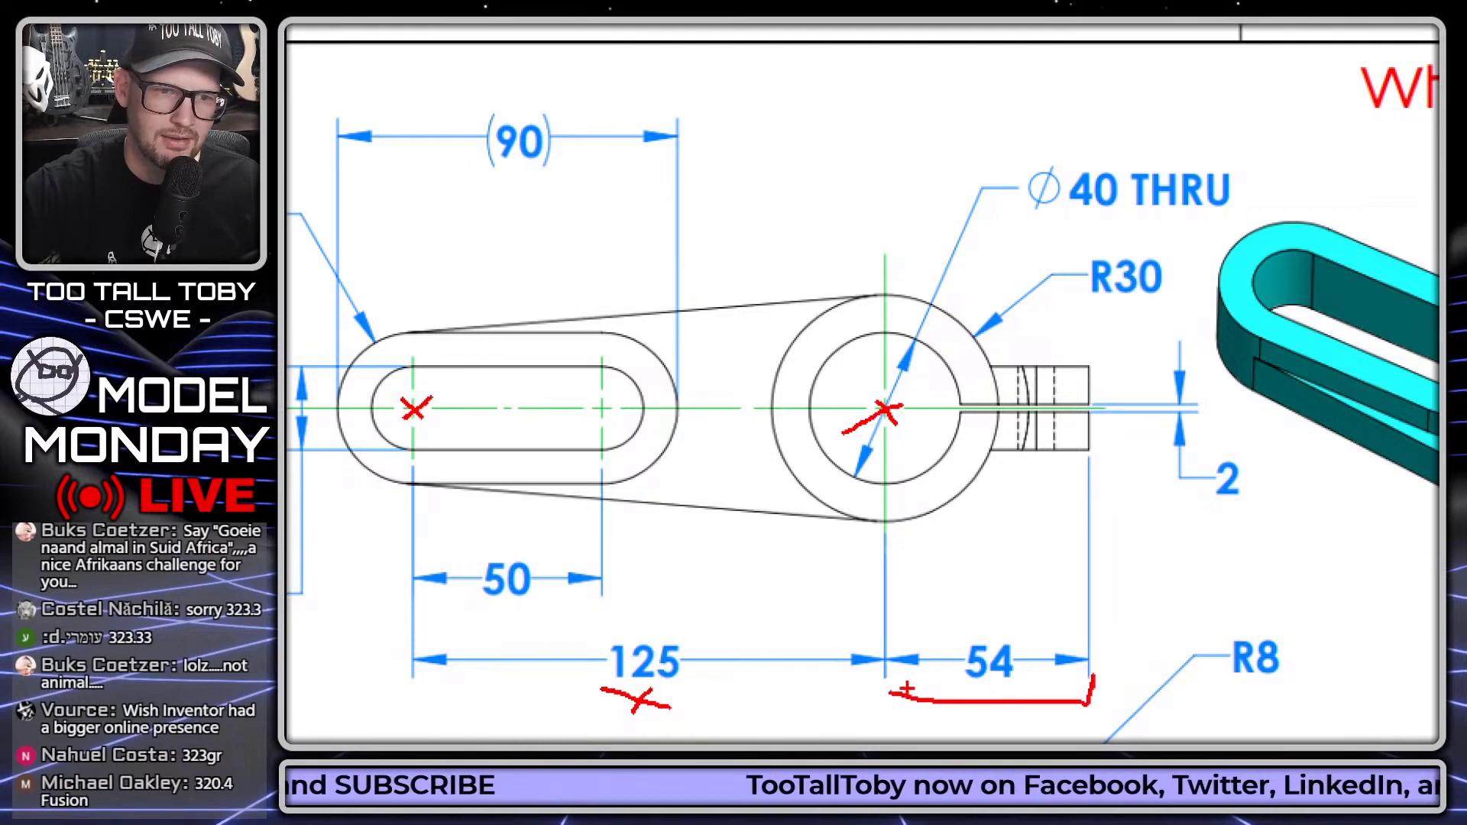
pyautogui.moveTo(890, 679); pyautogui.dragTo(885, 713)
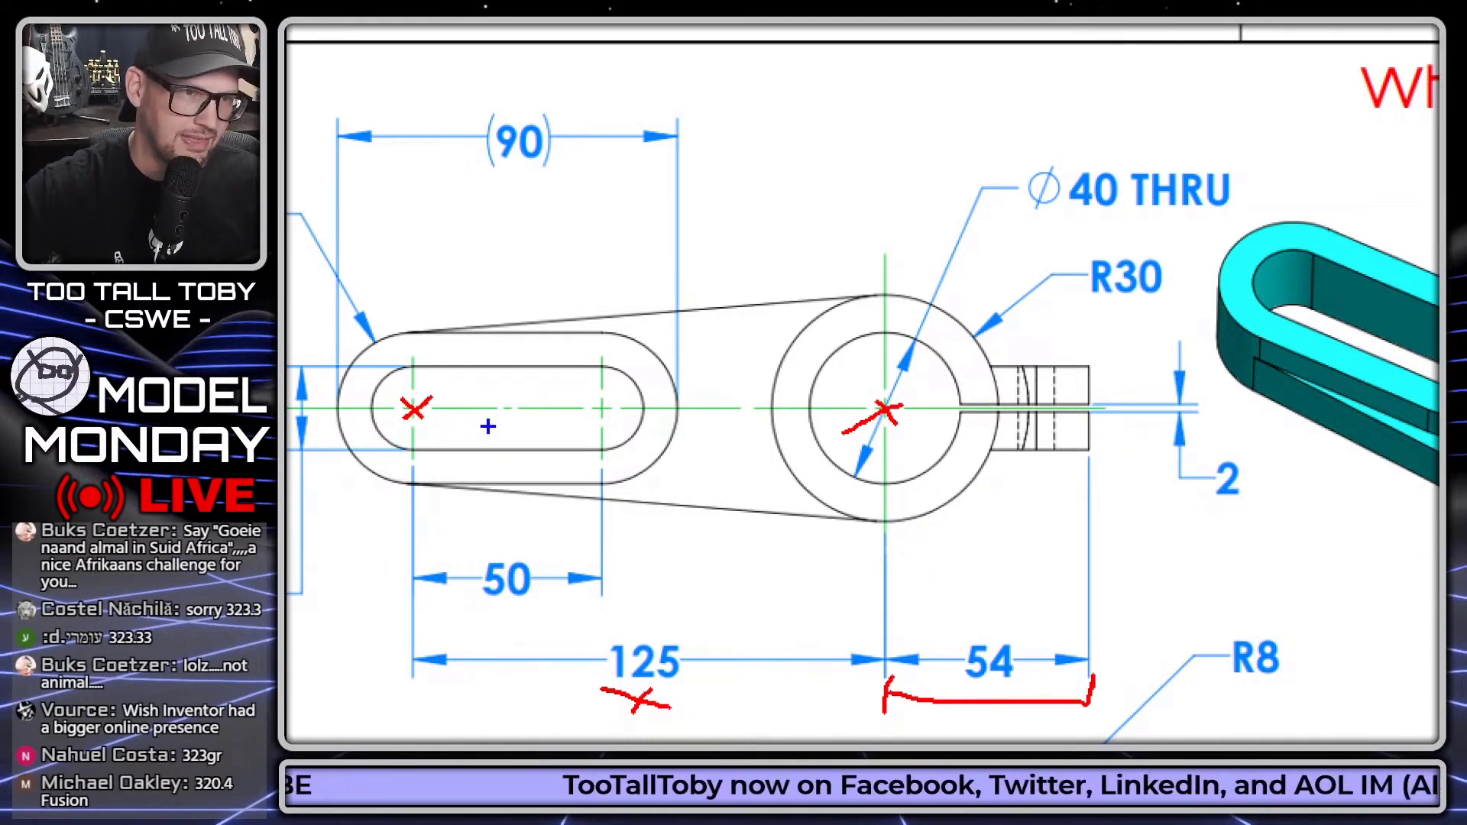
pyautogui.moveTo(394, 398); pyautogui.dragTo(450, 430)
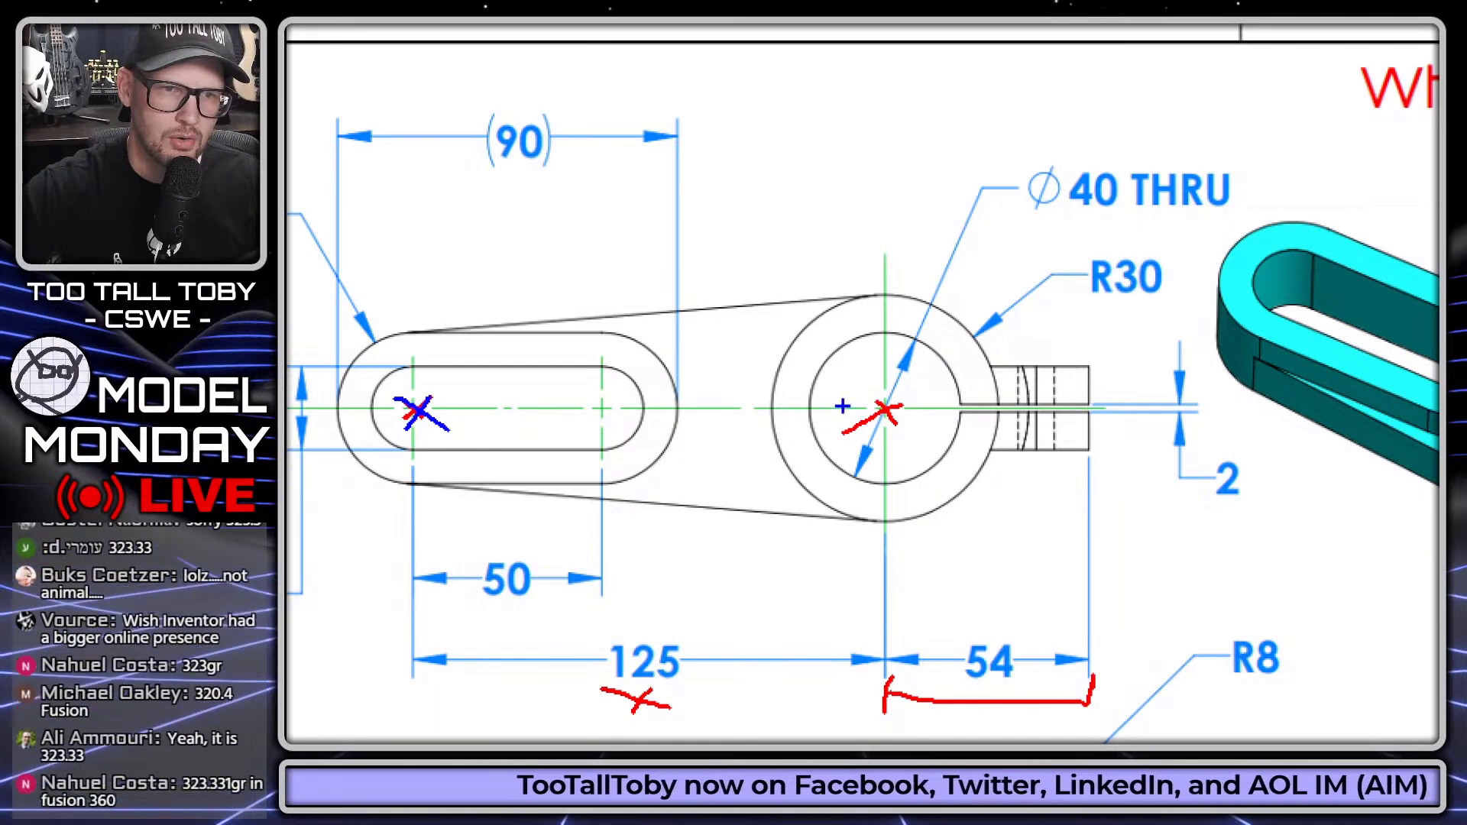
pyautogui.moveTo(873, 399)
pyautogui.mouseDown()
pyautogui.moveTo(896, 417)
pyautogui.moveTo(841, 432)
pyautogui.mouseUp()
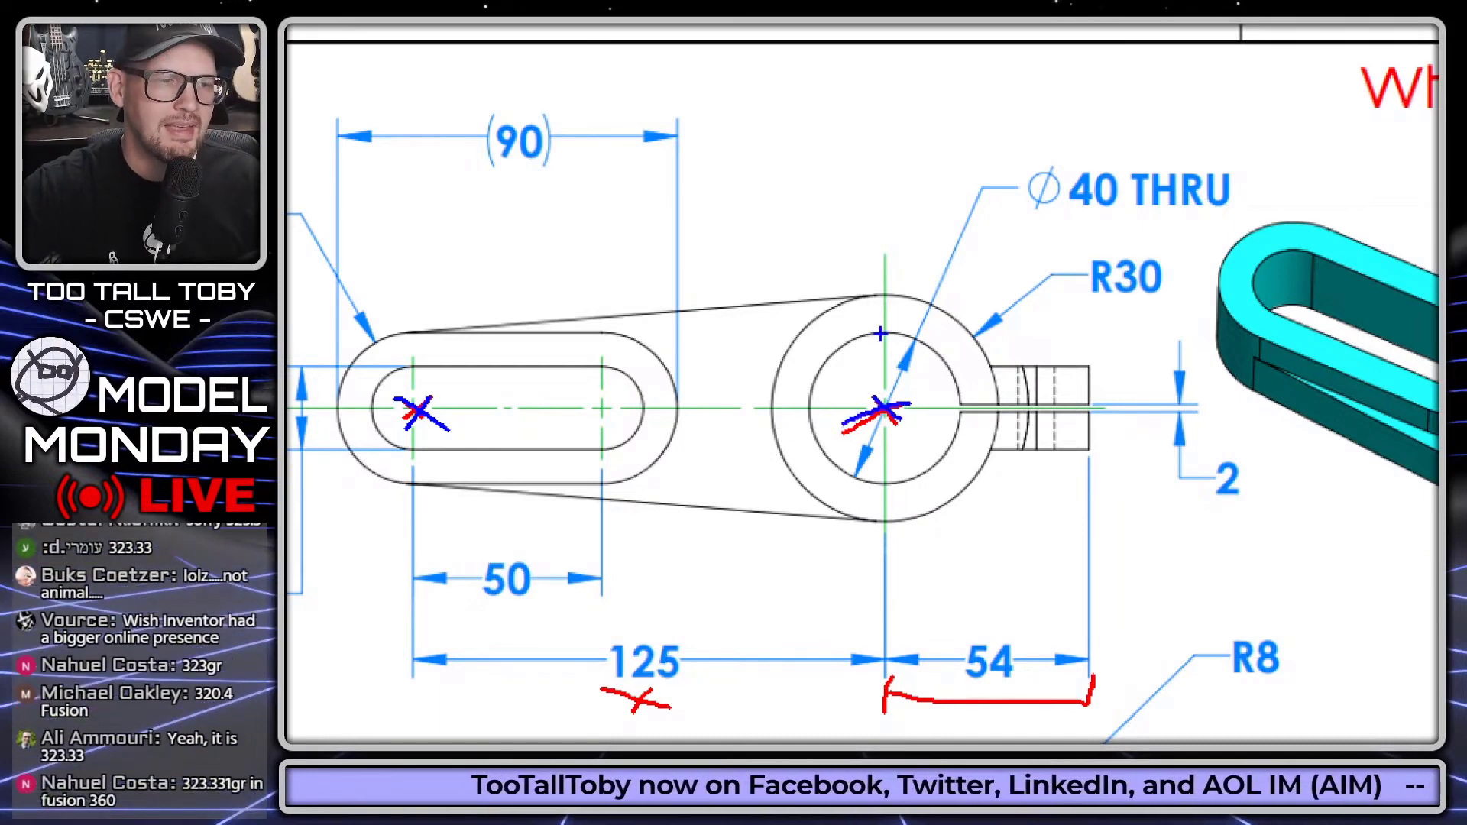
pyautogui.press('Escape')
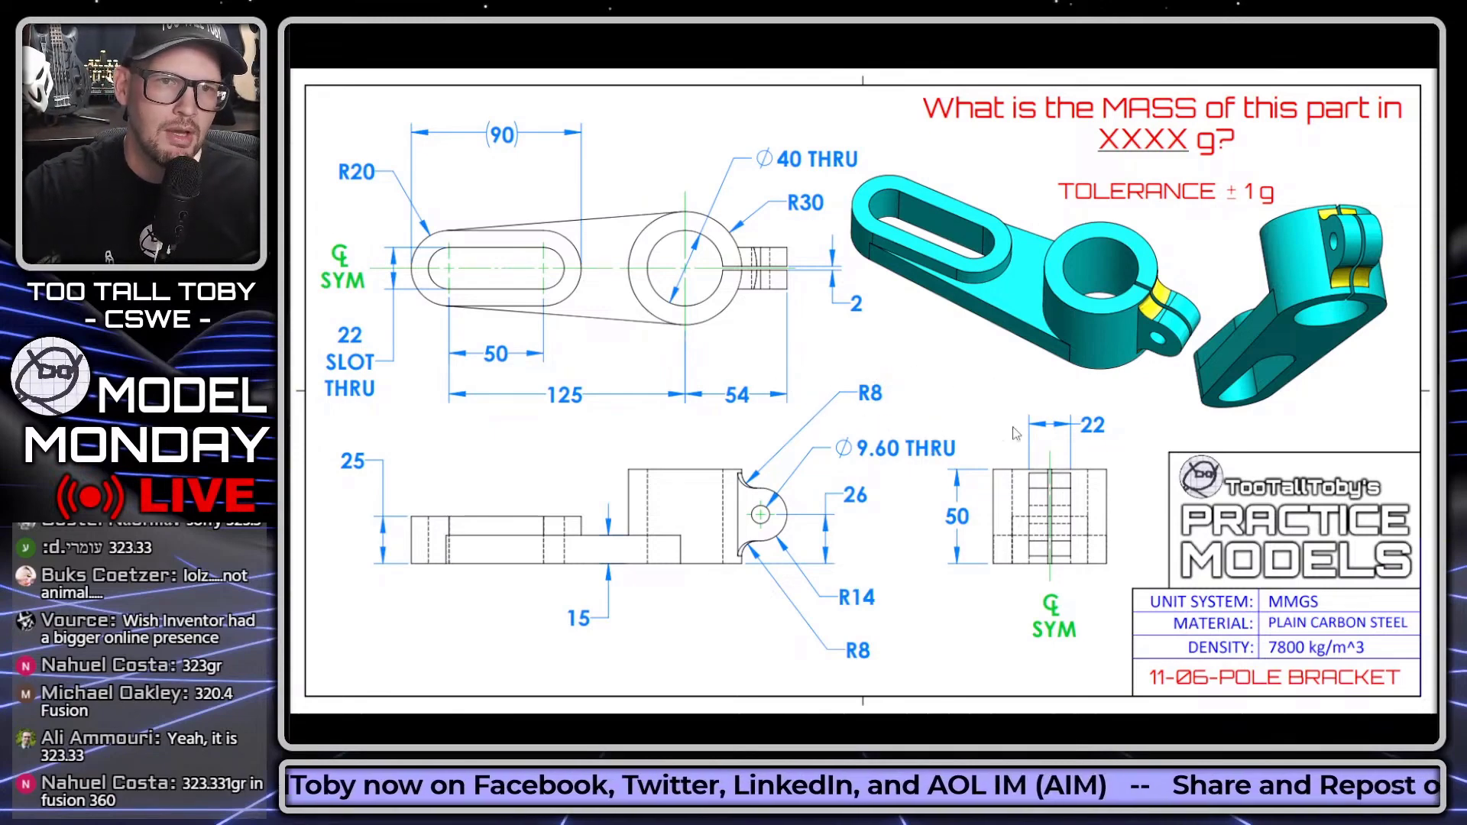
# Outline the base profile and the raised slot pad on the isometric view, each with an upward extrusion arrow.
pyautogui.hotkey('ctrl', '1')
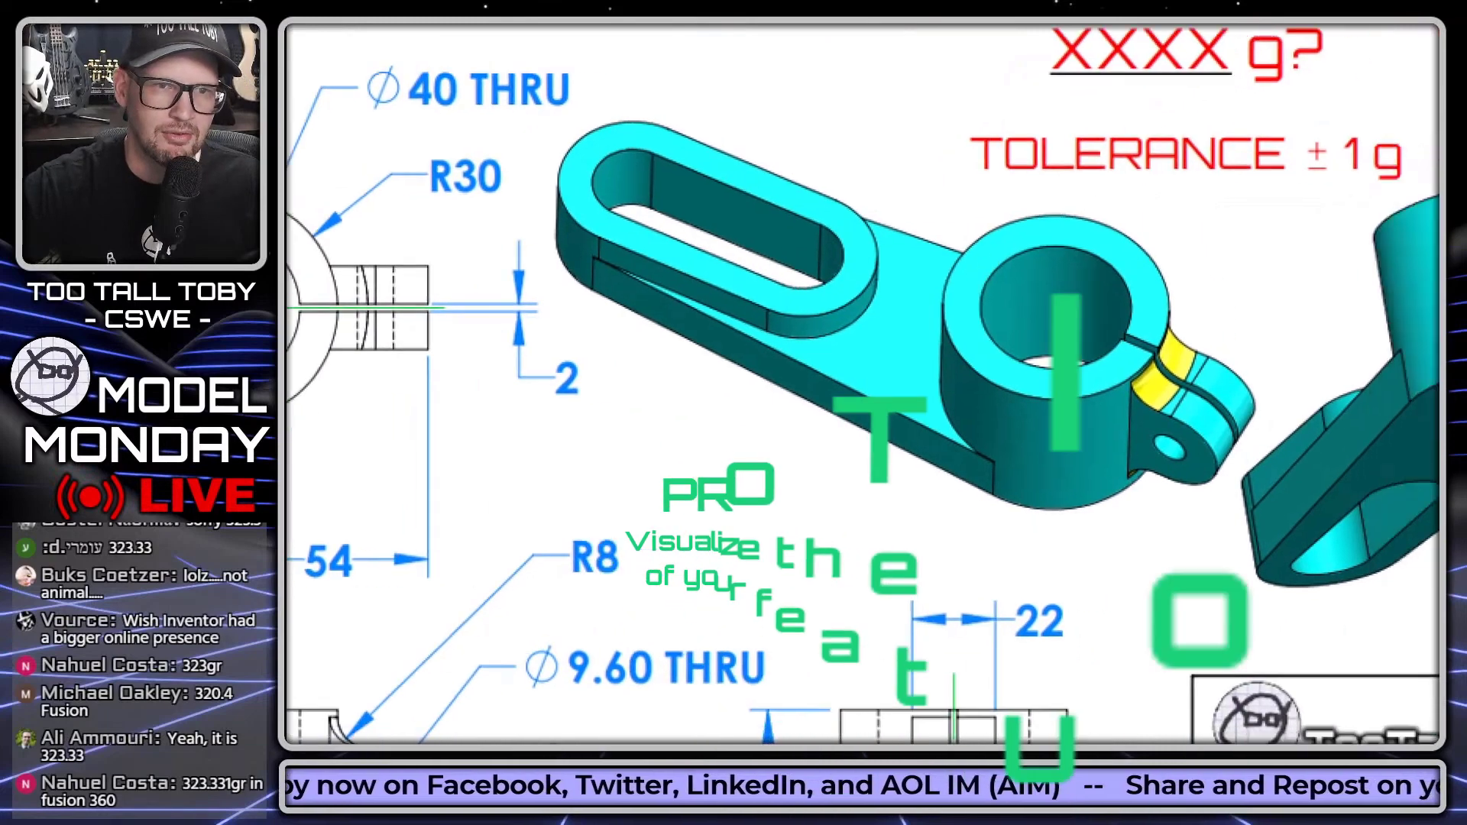
pyautogui.moveTo(855, 230)
pyautogui.mouseDown()
pyautogui.moveTo(612, 178)
pyautogui.moveTo(753, 350)
pyautogui.moveTo(1108, 501)
pyautogui.moveTo(1062, 309)
pyautogui.moveTo(860, 228)
pyautogui.mouseUp()
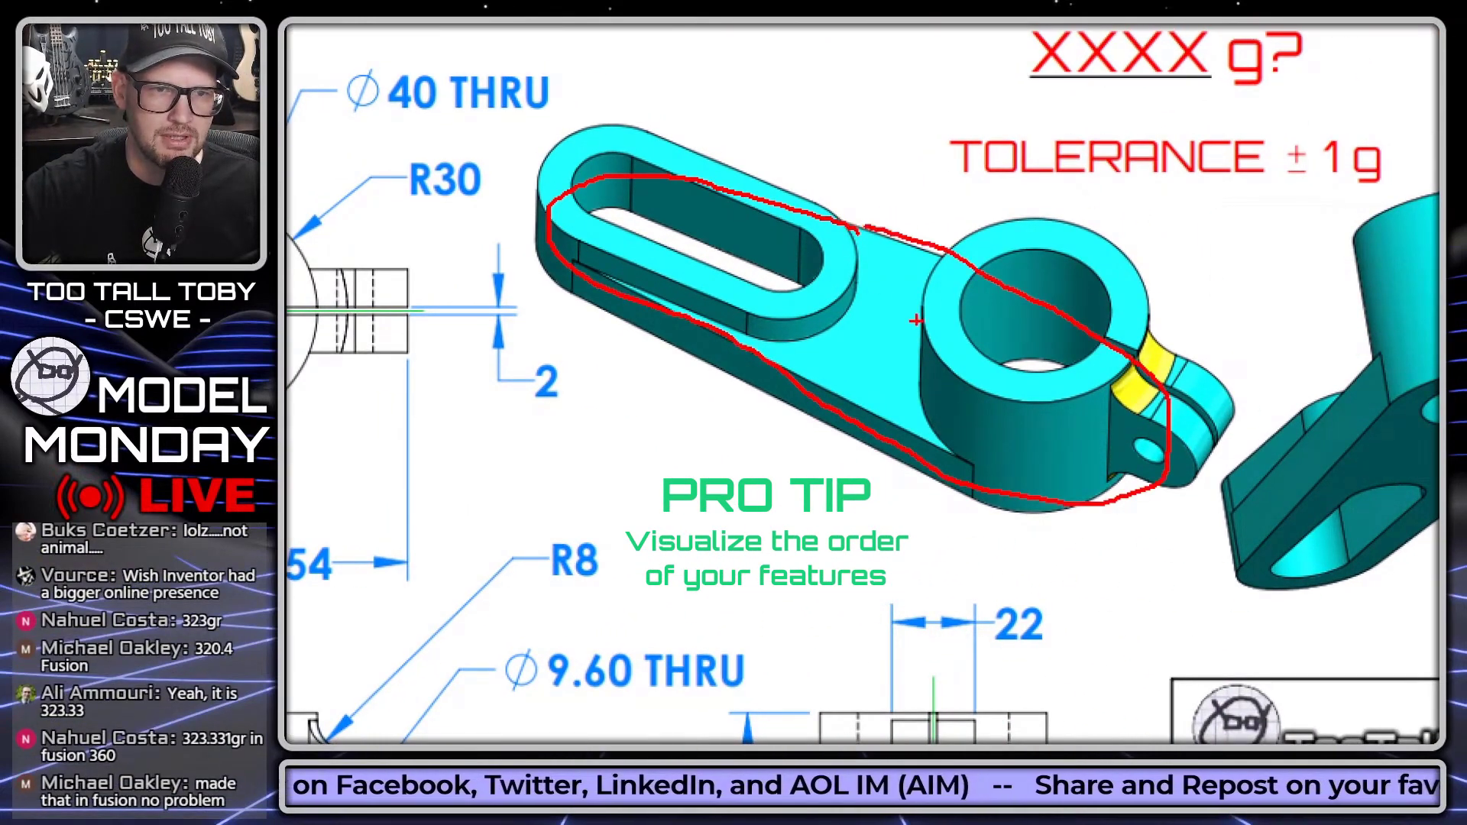
pyautogui.moveTo(900, 462); pyautogui.dragTo(911, 345)
pyautogui.moveTo(911, 345); pyautogui.dragTo(929, 381)
pyautogui.moveTo(521, 209)
pyautogui.mouseDown()
pyautogui.moveTo(765, 330)
pyautogui.moveTo(818, 200)
pyautogui.moveTo(569, 121)
pyautogui.moveTo(560, 197)
pyautogui.mouseUp()
pyautogui.moveTo(671, 349); pyautogui.dragTo(702, 153)
pyautogui.moveTo(658, 223); pyautogui.dragTo(734, 188)
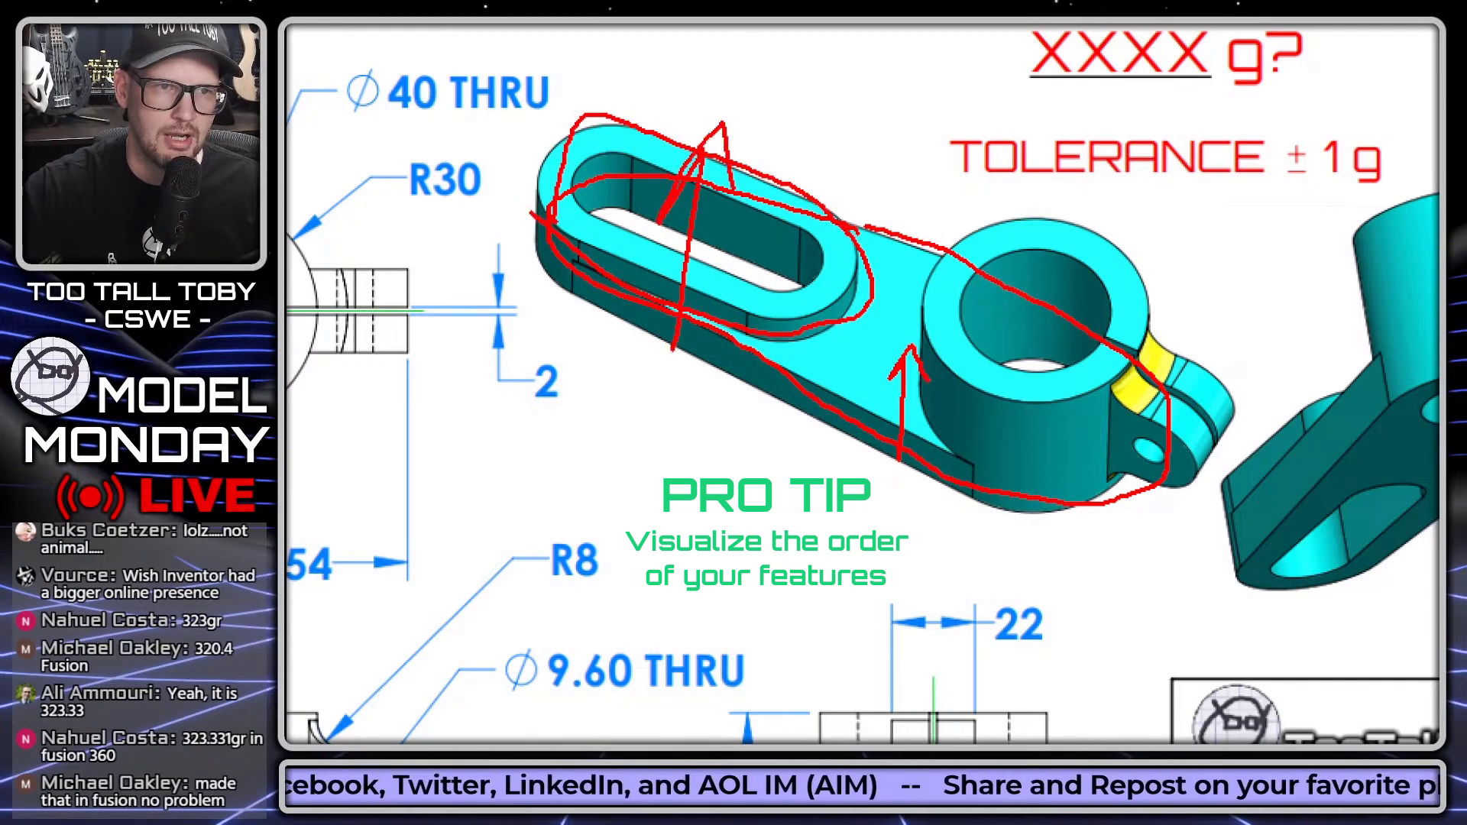
# Outline the cylindrical boss and the clamp tab on the isometric view, with arrows for their extrusion directions.
pyautogui.moveTo(1150, 329)
pyautogui.mouseDown()
pyautogui.moveTo(965, 361)
pyautogui.moveTo(1124, 310)
pyautogui.mouseUp()
pyautogui.moveTo(1198, 356)
pyautogui.mouseDown()
pyautogui.moveTo(1211, 366)
pyautogui.moveTo(1208, 279)
pyautogui.mouseUp()
pyautogui.moveTo(1158, 286); pyautogui.dragTo(1240, 247)
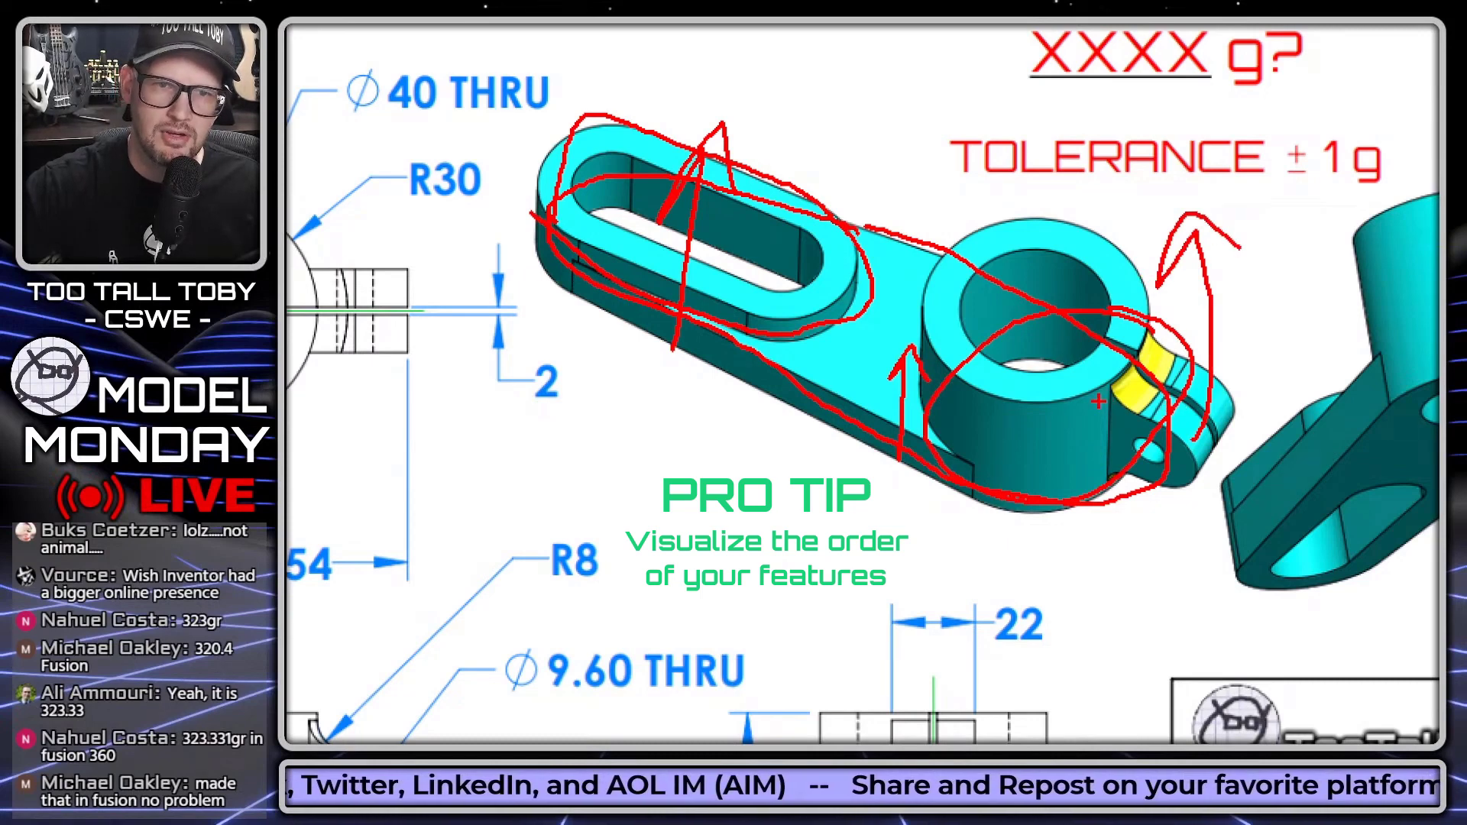
pyautogui.moveTo(1098, 401)
pyautogui.mouseDown()
pyautogui.moveTo(1200, 465)
pyautogui.moveTo(1295, 354)
pyautogui.moveTo(1268, 396)
pyautogui.mouseUp()
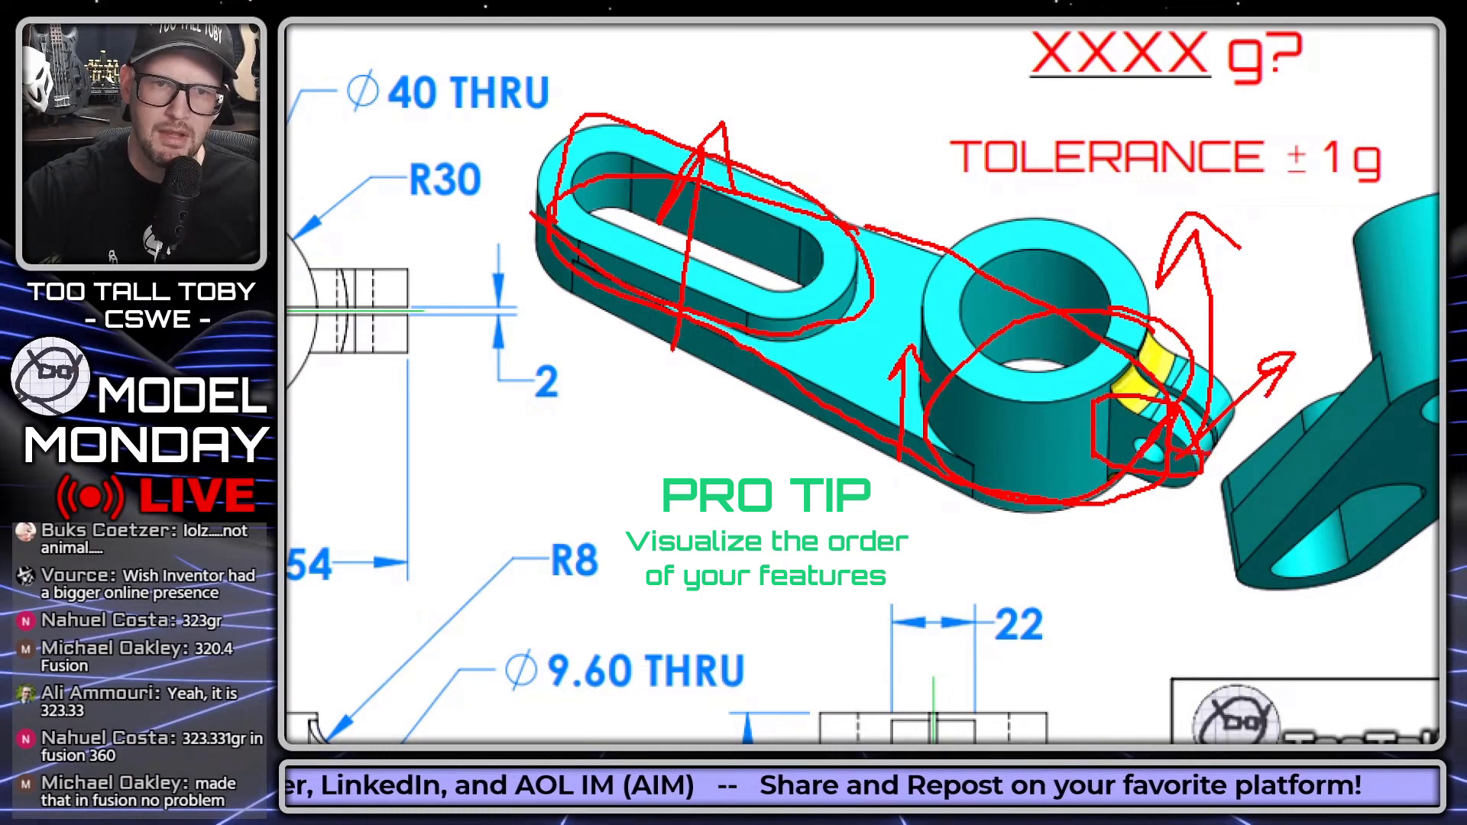
# Mark the boss bore, the clamp slit, the long slot and the clamp tab's hole on the isometric view, and clear the markup.
pyautogui.moveTo(1055, 302)
pyautogui.mouseDown()
pyautogui.moveTo(1232, 394)
pyautogui.moveTo(1265, 450)
pyautogui.moveTo(1150, 343)
pyautogui.moveTo(1042, 326)
pyautogui.moveTo(1108, 287)
pyautogui.moveTo(1109, 353)
pyautogui.moveTo(1093, 342)
pyautogui.mouseUp()
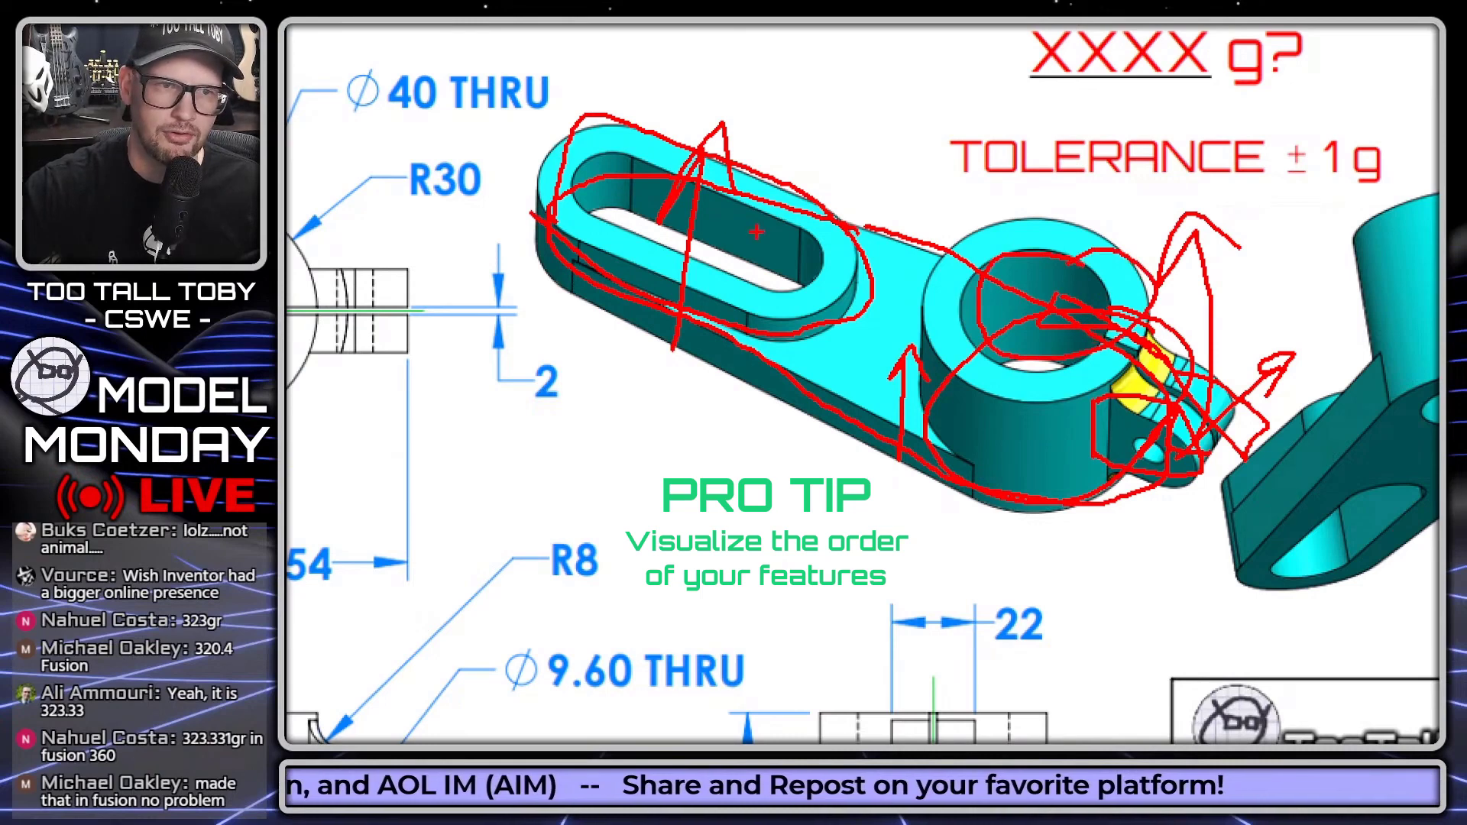
pyautogui.moveTo(826, 243); pyautogui.dragTo(810, 220)
pyautogui.moveTo(623, 158)
pyautogui.mouseDown()
pyautogui.moveTo(727, 302)
pyautogui.moveTo(841, 233)
pyautogui.moveTo(776, 193)
pyautogui.mouseUp()
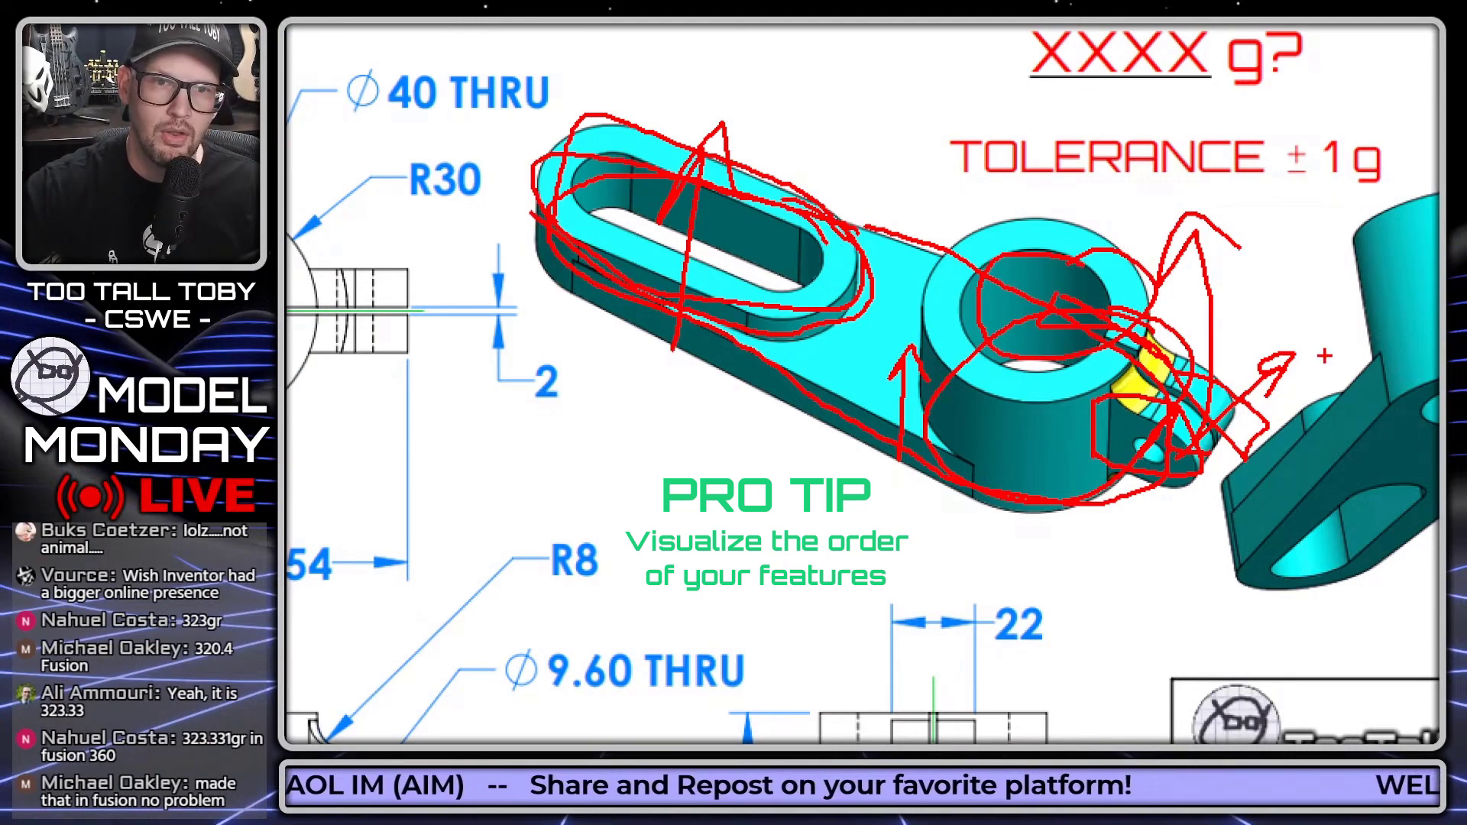
pyautogui.moveTo(1141, 412)
pyautogui.mouseDown()
pyautogui.moveTo(1103, 431)
pyautogui.moveTo(1164, 589)
pyautogui.mouseUp()
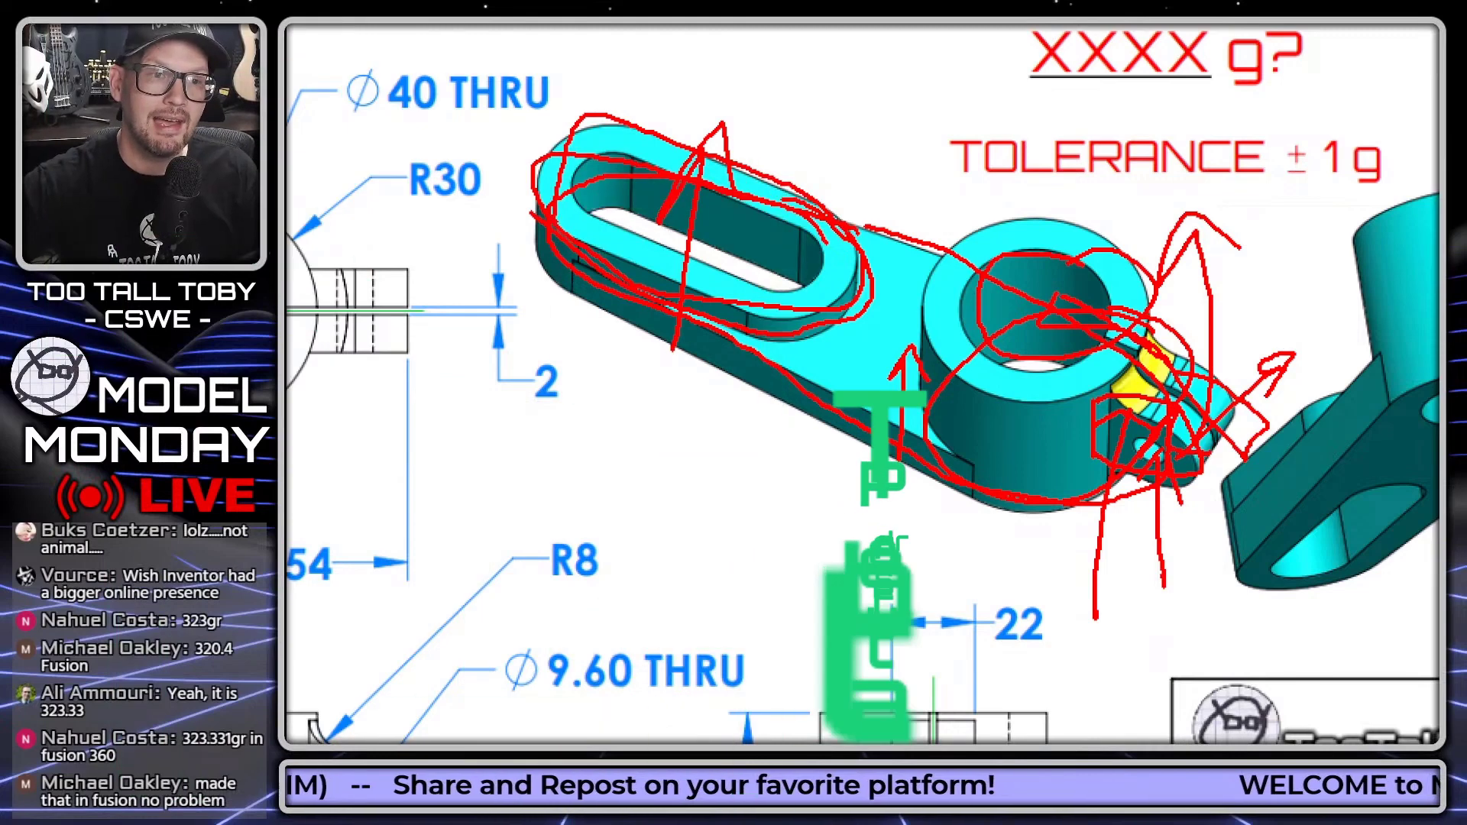
pyautogui.press('Escape')
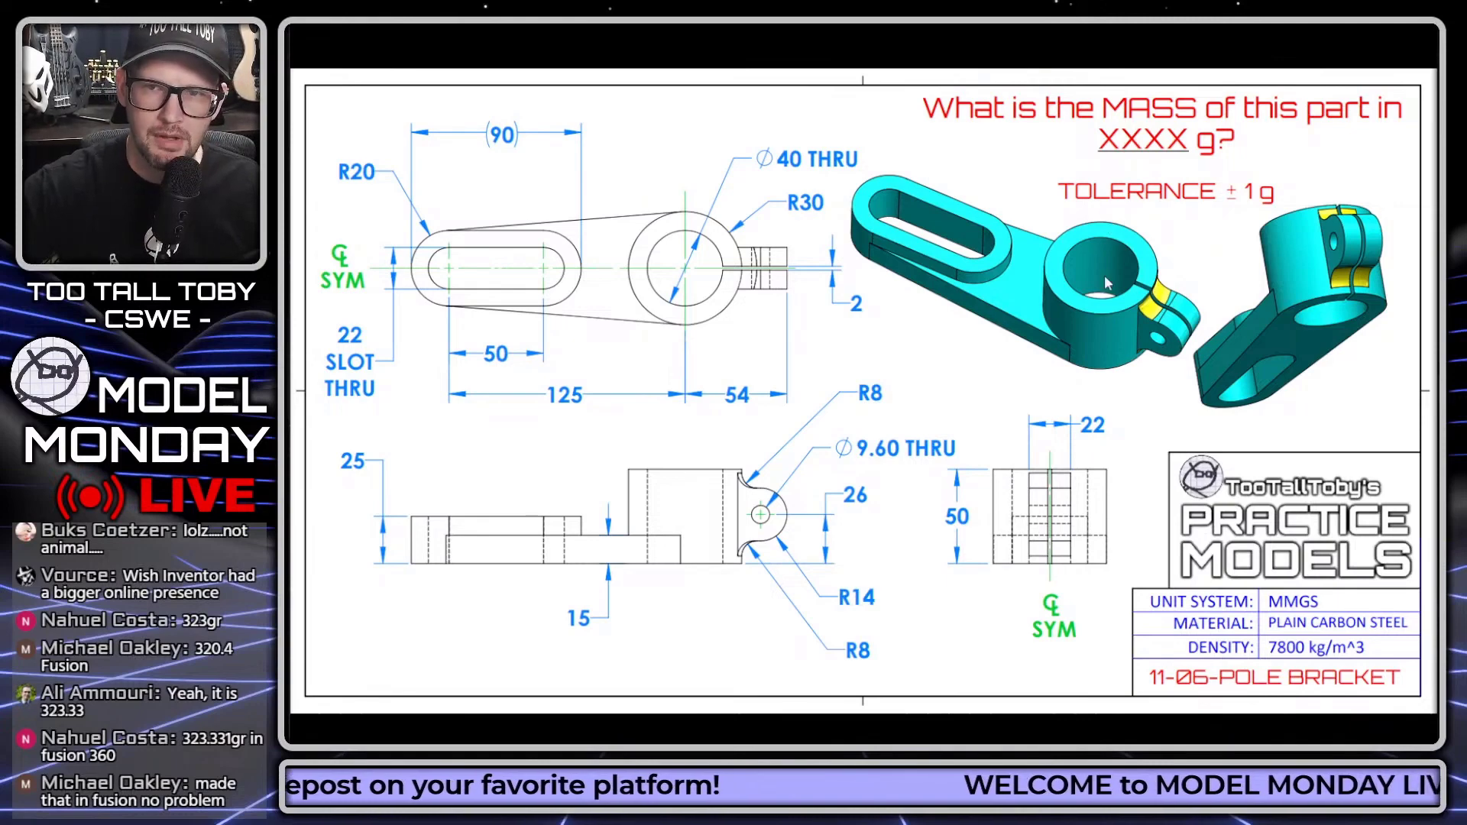
# Switch to SOLIDWORKS and create a new part from the TTT plain carbon steel MMGS template.
pyautogui.moveTo(869, 14)
pyautogui.mouseDown()
pyautogui.moveTo(836, 22)
pyautogui.moveTo(907, 14)
pyautogui.mouseUp()
pyautogui.hotkey('alt', 'Tab')
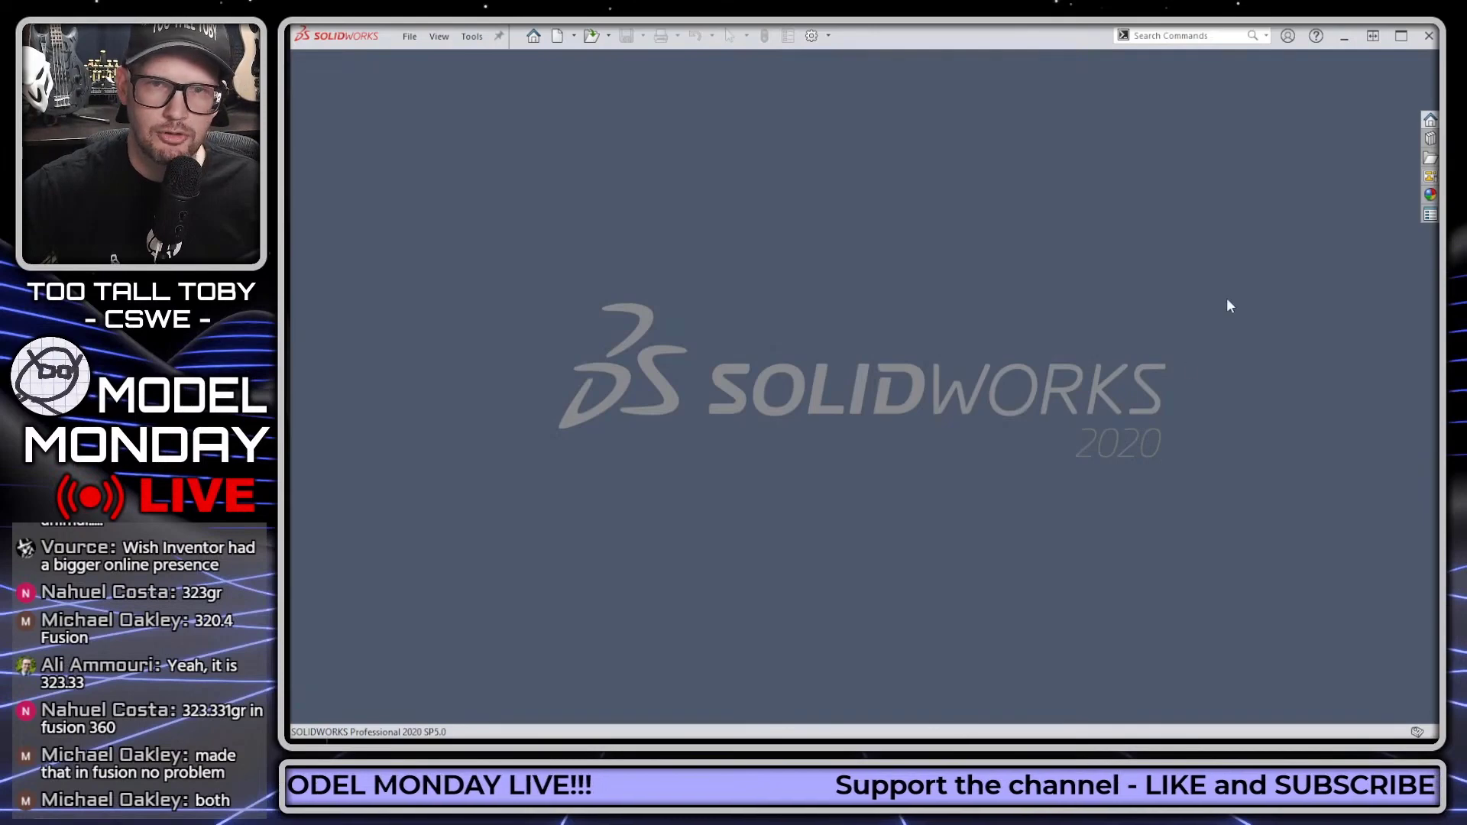
pyautogui.hotkey('alt', 'Tab')
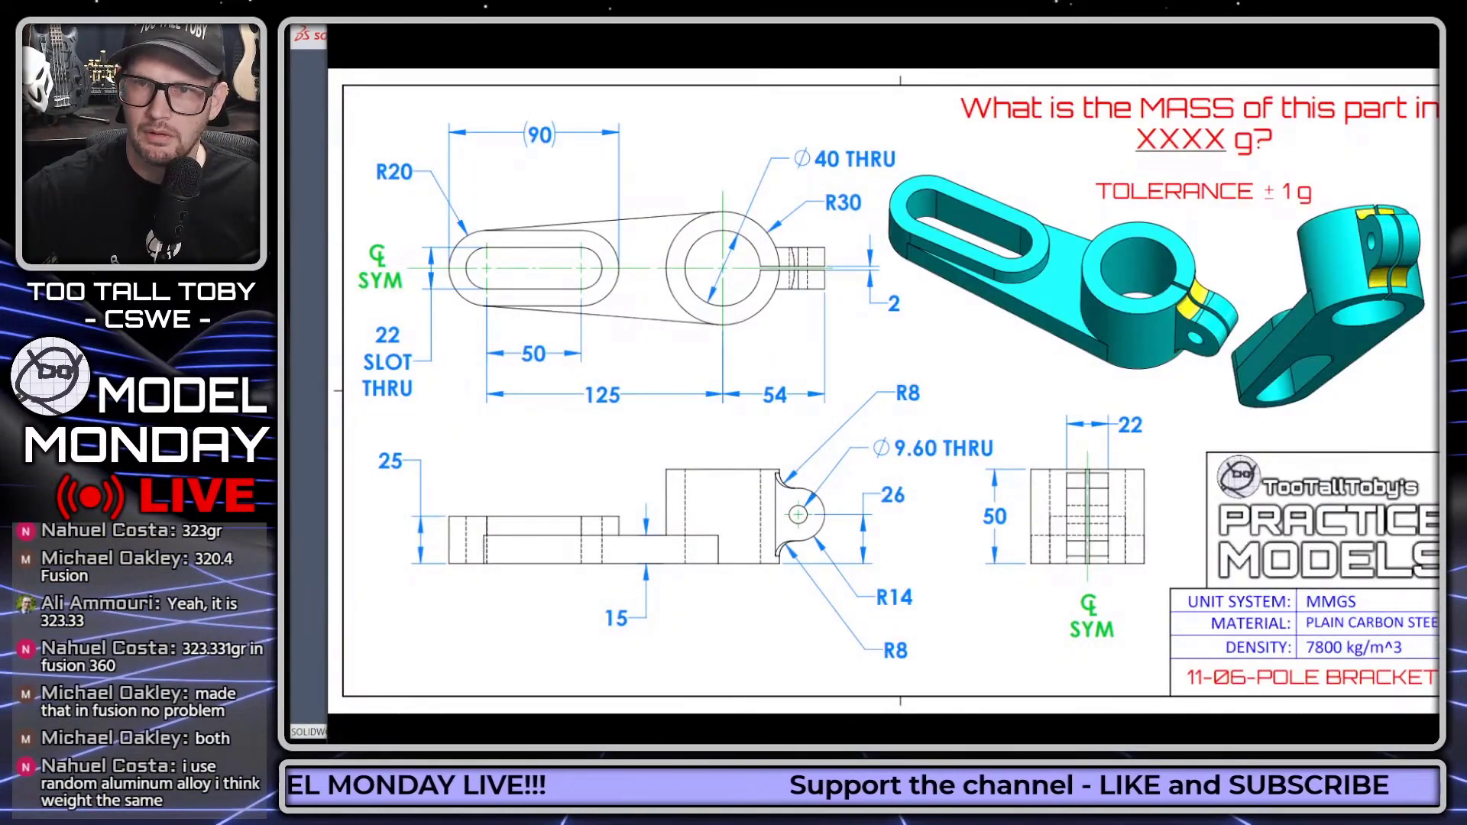
pyautogui.hotkey('alt', 'Tab')
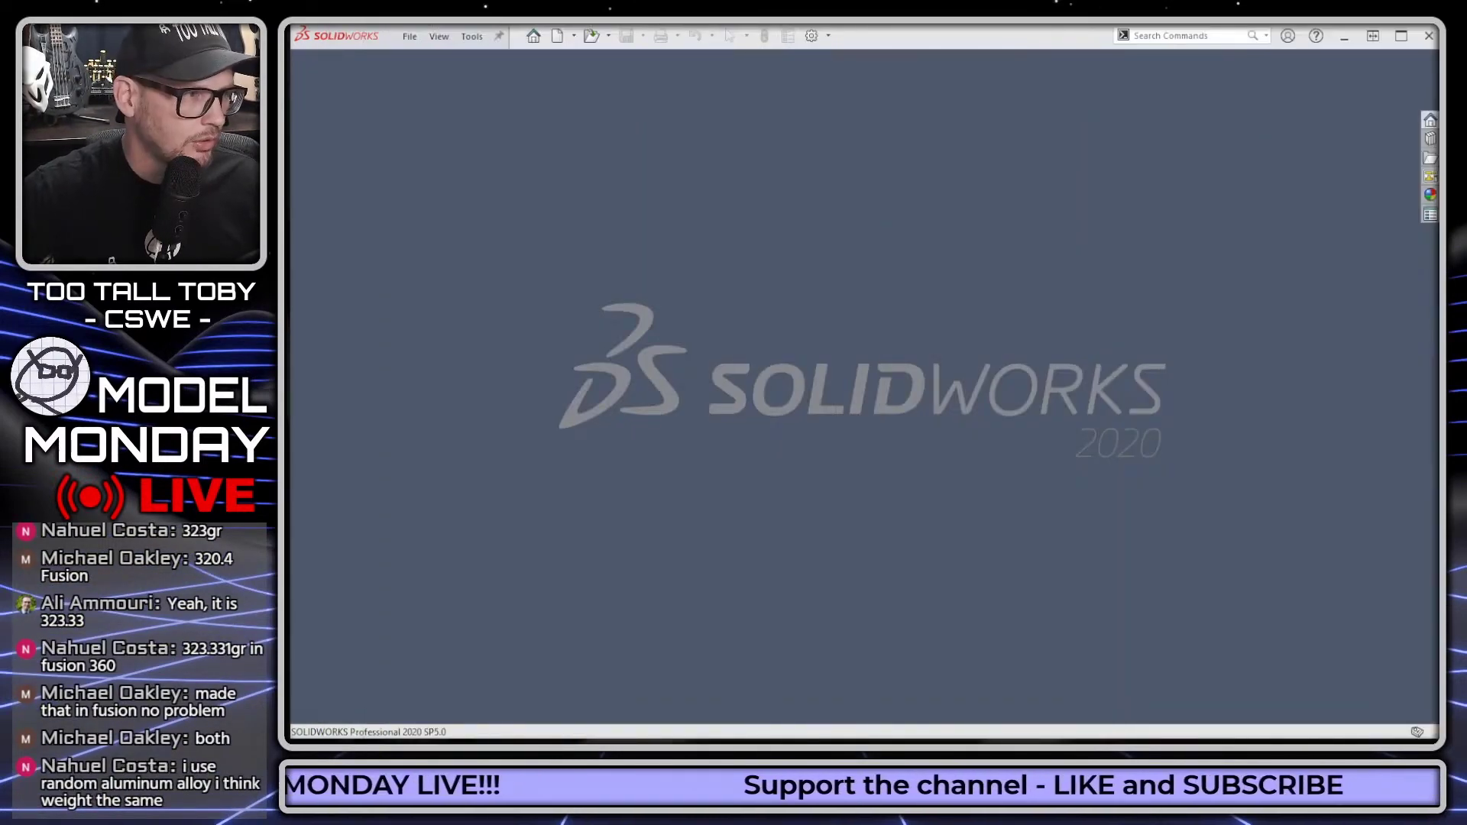
pyautogui.click(557, 36)
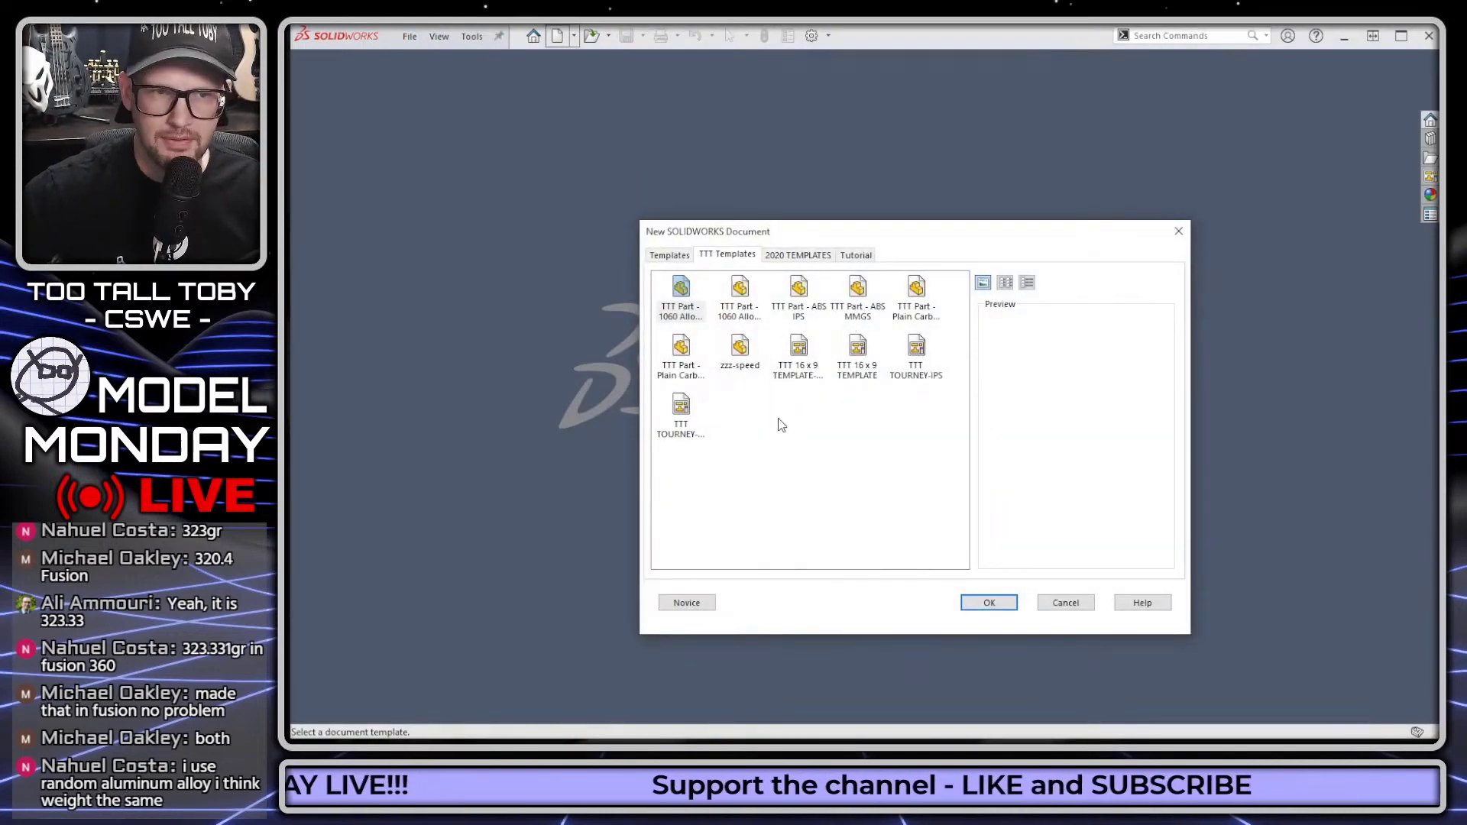
pyautogui.doubleClick(681, 350)
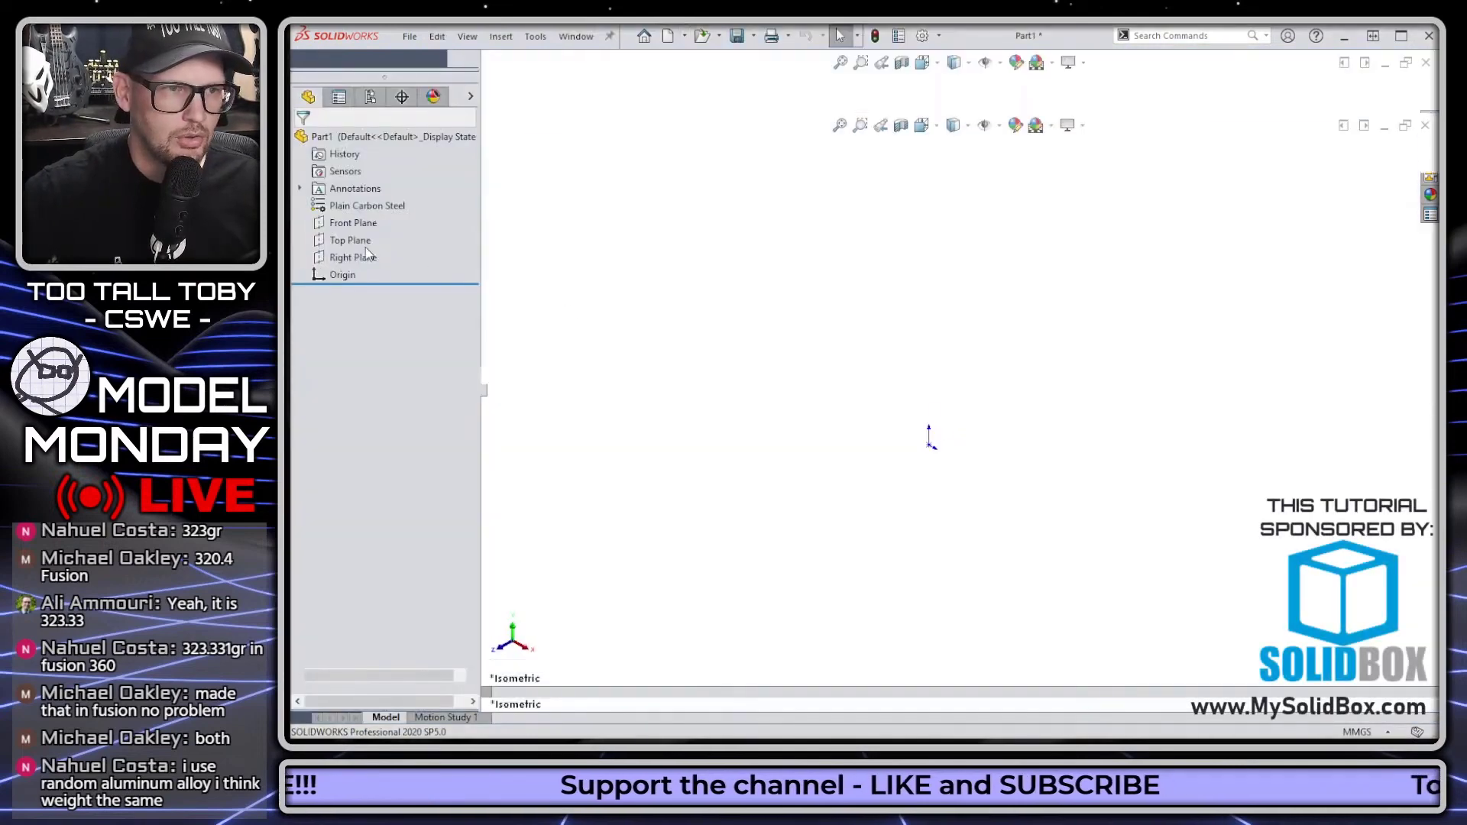
# Start a sketch on the Top Plane and draw a long, slightly rising line from just above the origin as the arm's upper edge.
pyautogui.click(346, 303)
pyautogui.click(390, 285)
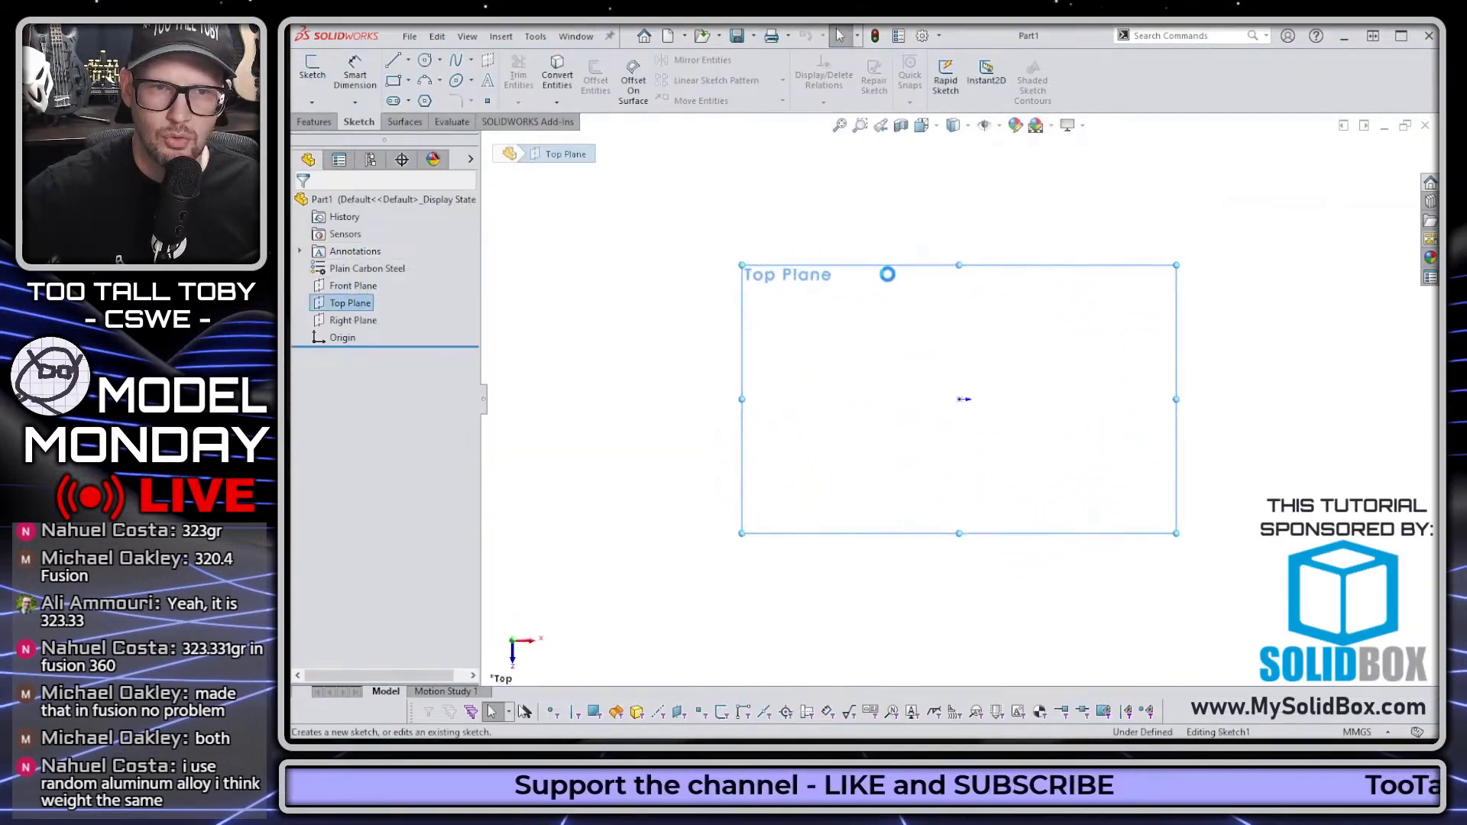
pyautogui.press('s')
pyautogui.click(910, 308)
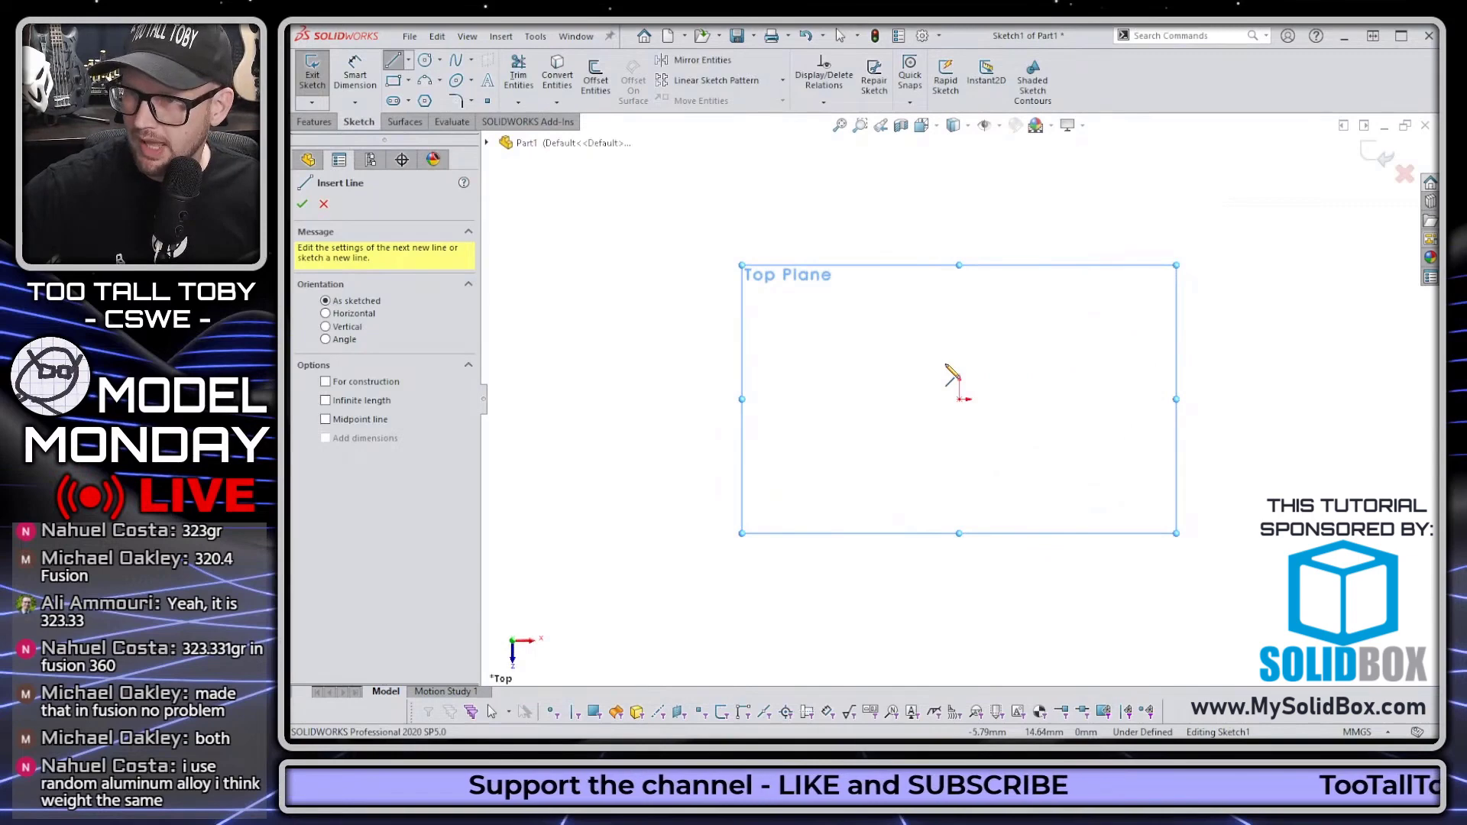
pyautogui.click(946, 363)
pyautogui.click(1197, 322)
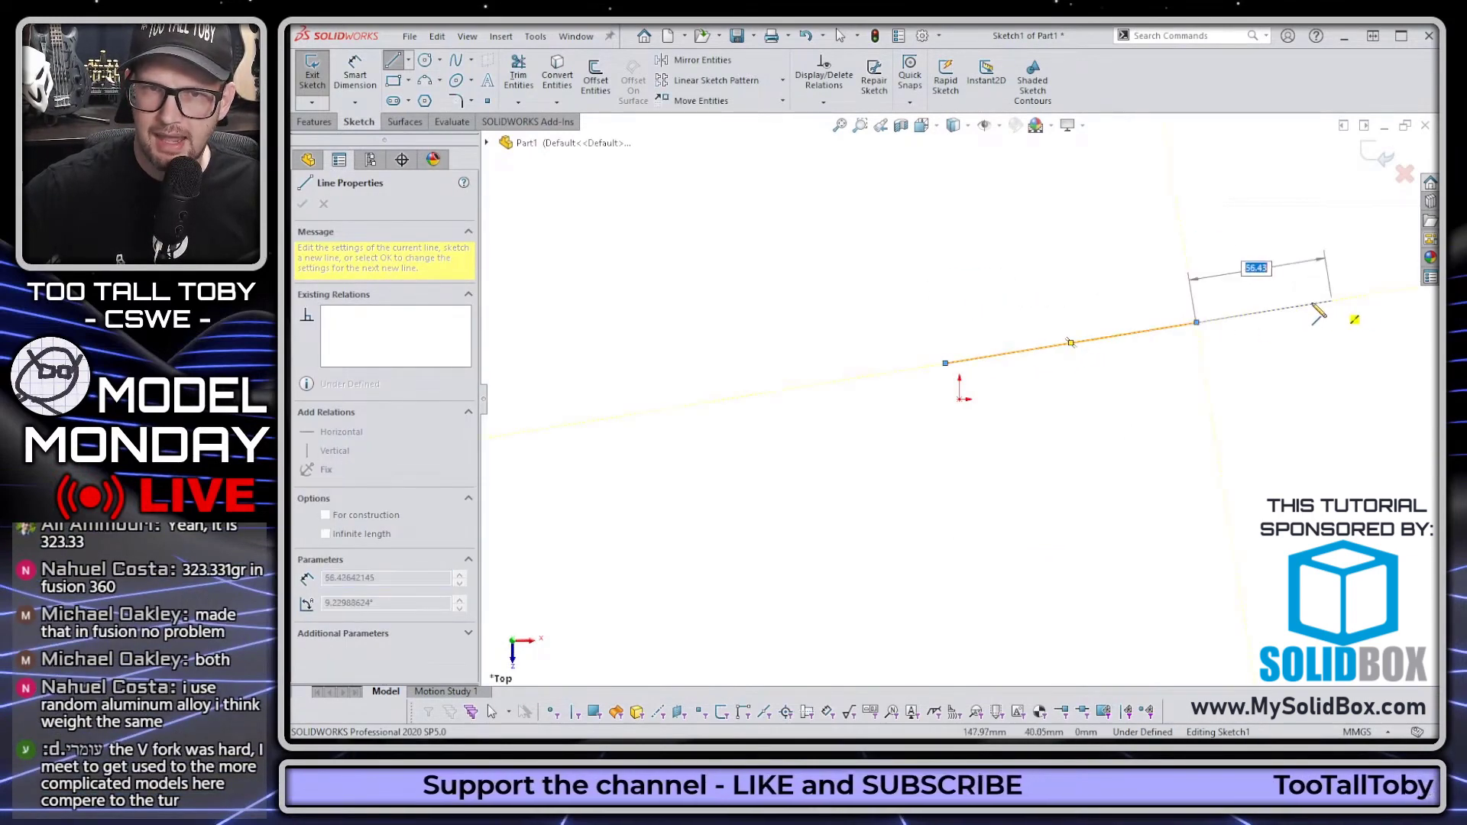
# Continue the arm outline with a 30 mm radius tangent arc, a lower straight edge and a 20 mm radius arc at the narrow end.
pyautogui.moveTo(1198, 324)
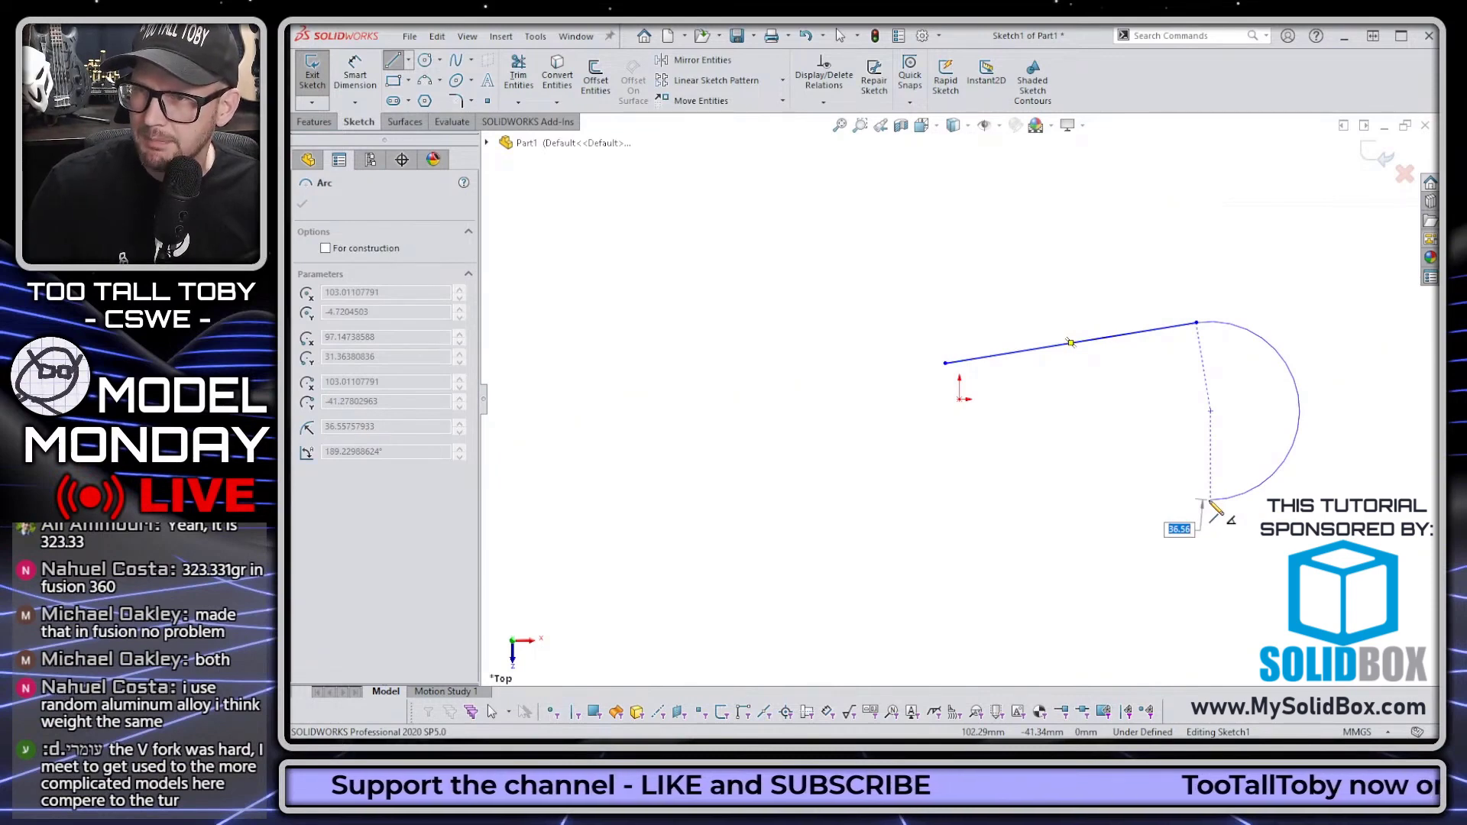
pyautogui.write('30')
pyautogui.press('Return')
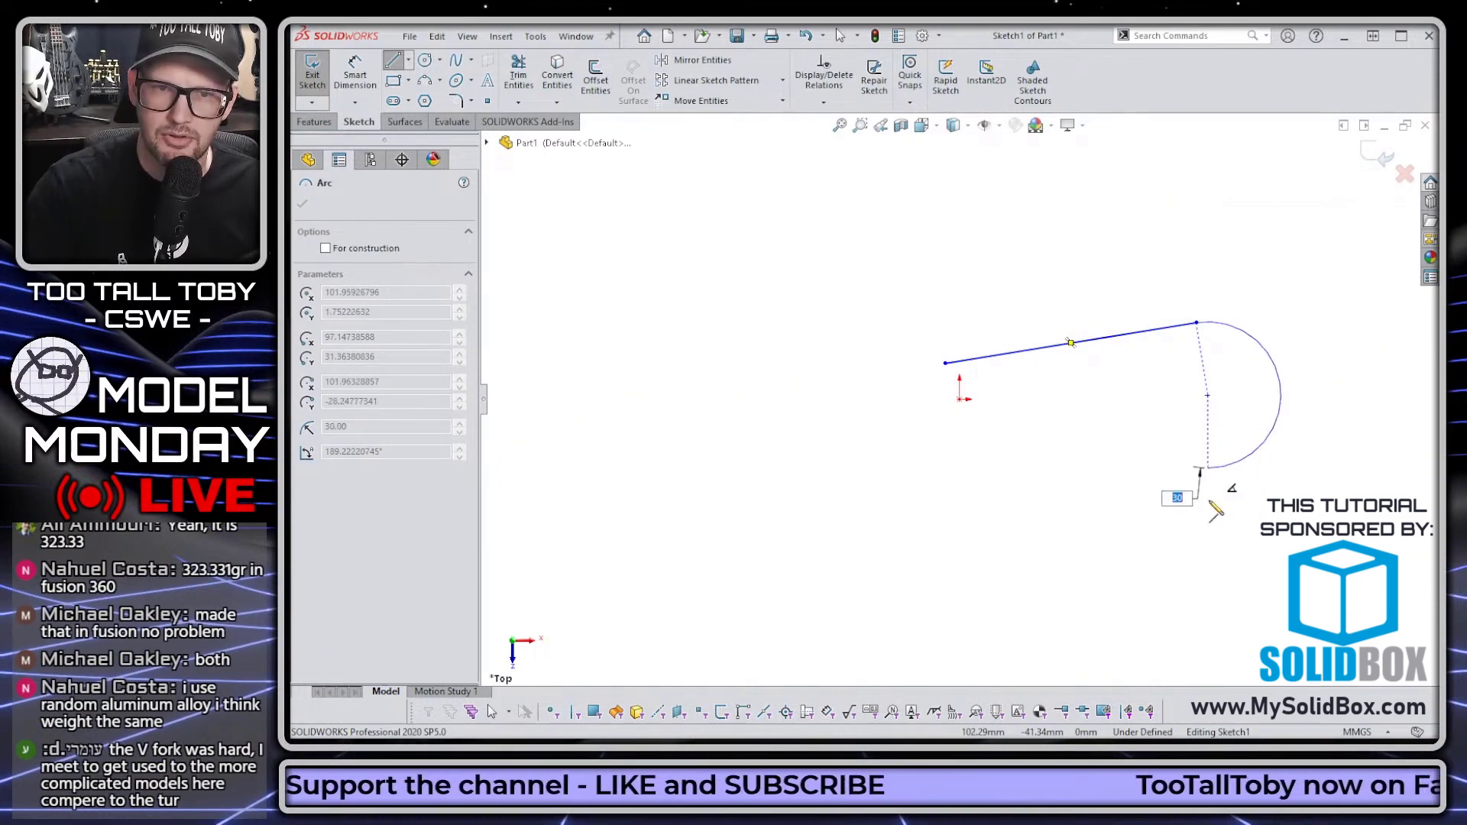
pyautogui.press('Return')
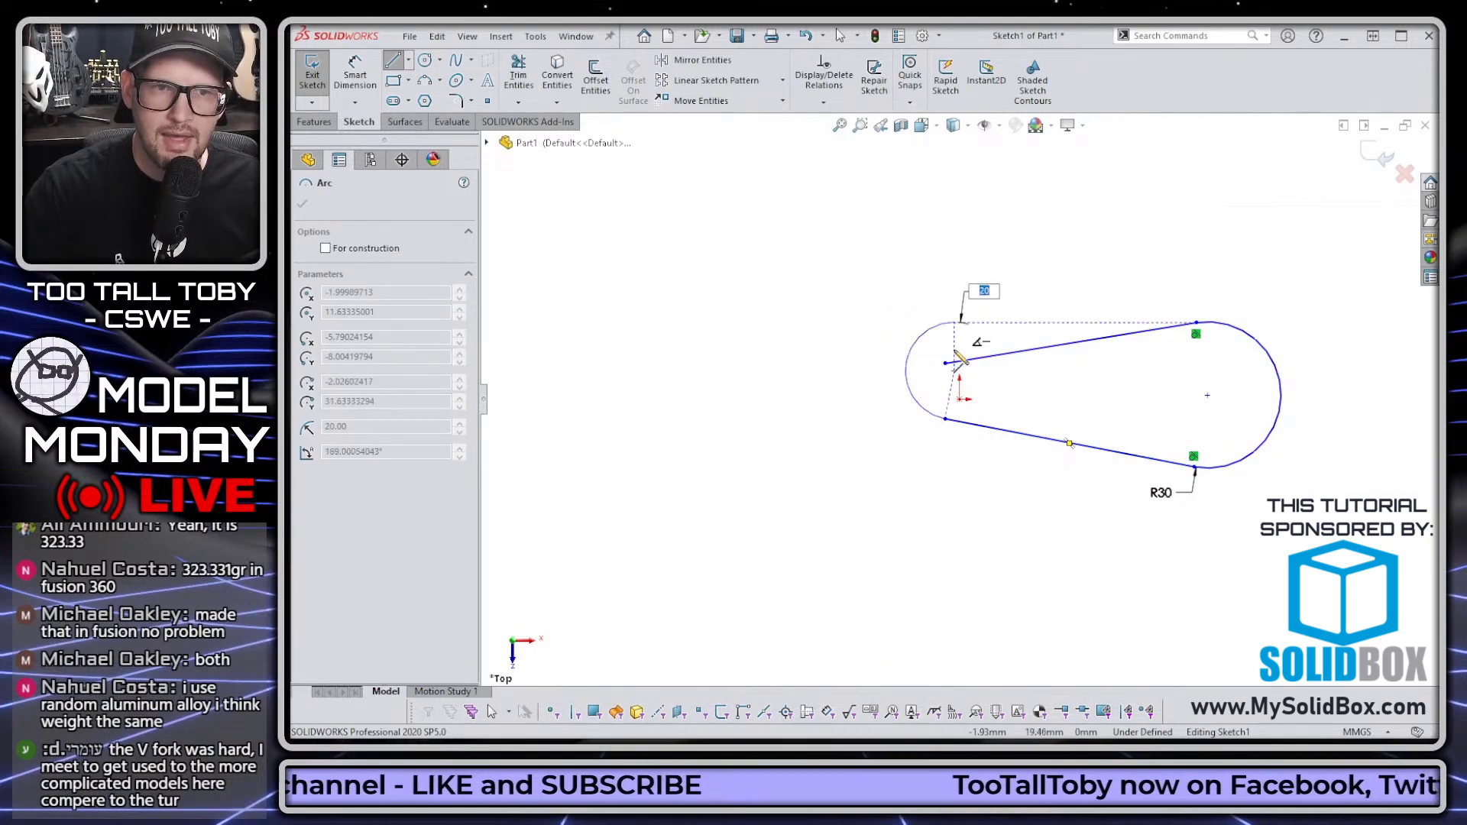
pyautogui.click(928, 330)
pyautogui.press('Escape')
# Merge the narrow arc's open endpoint with the start of the upper edge and make the arc and edge tangent.
pyautogui.click(928, 330)
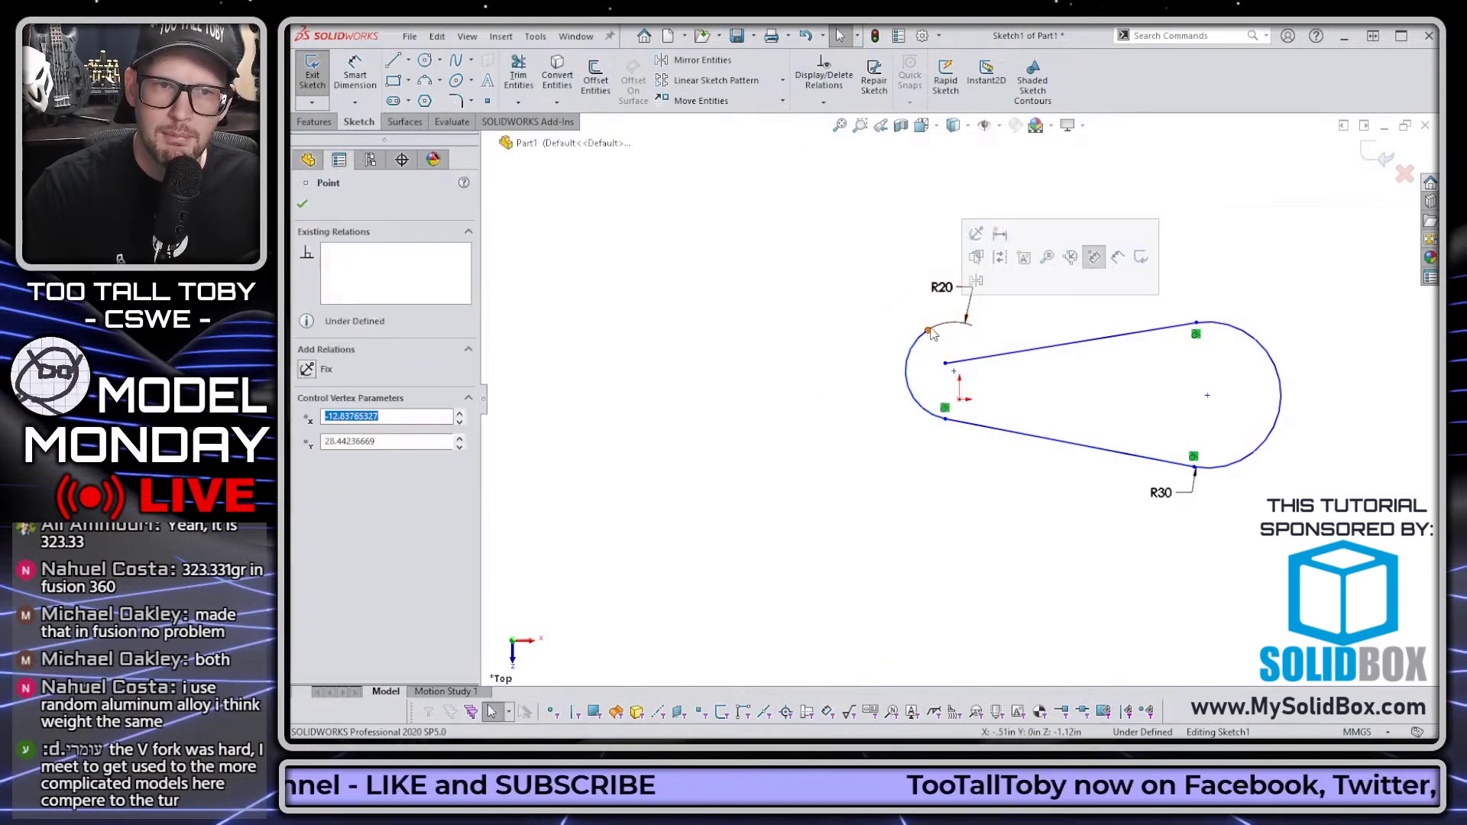
pyautogui.keyDown('ctrl'); pyautogui.click(946, 364); pyautogui.keyUp('ctrl')
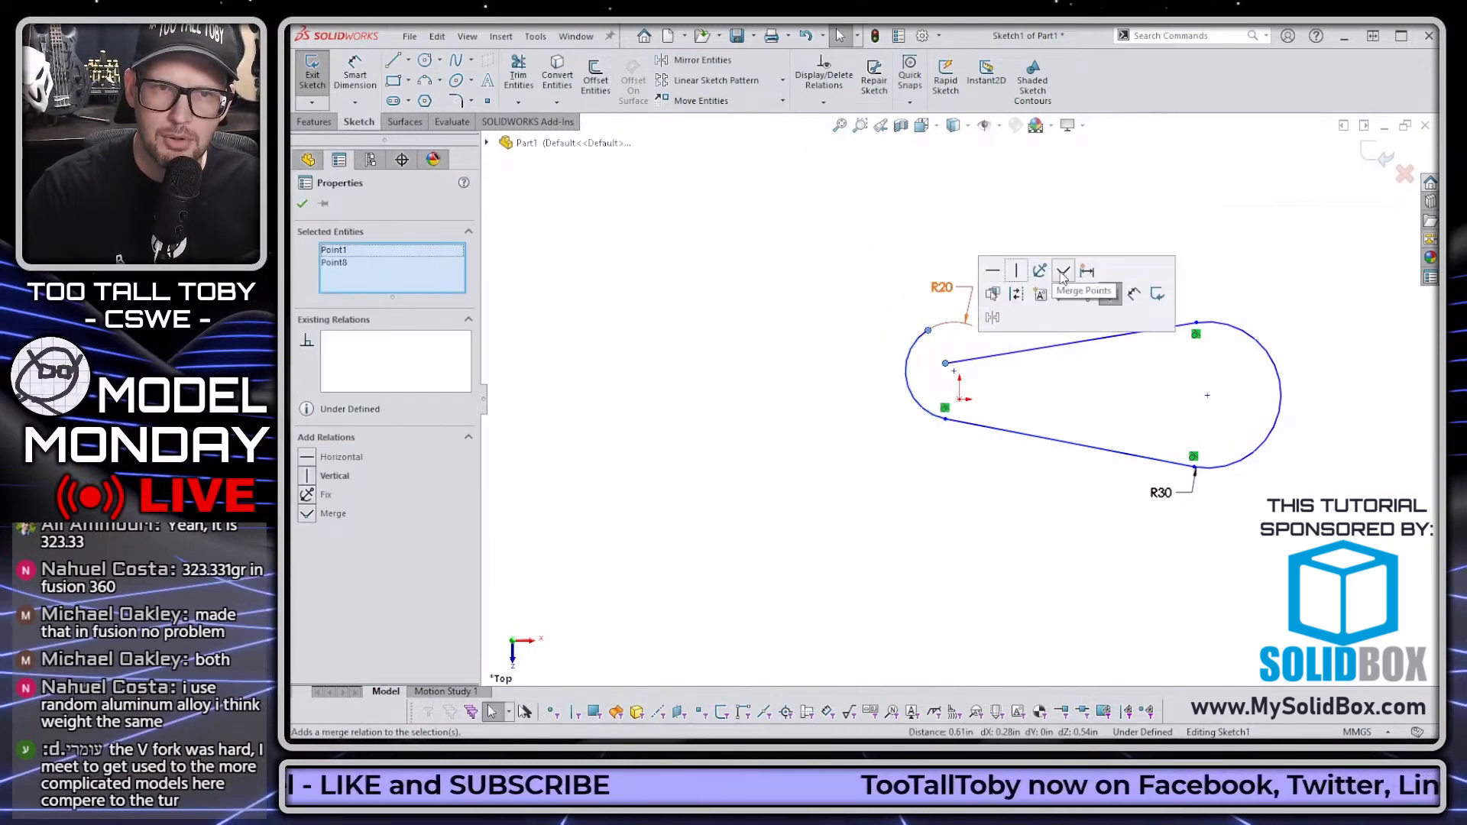
pyautogui.click(1065, 280)
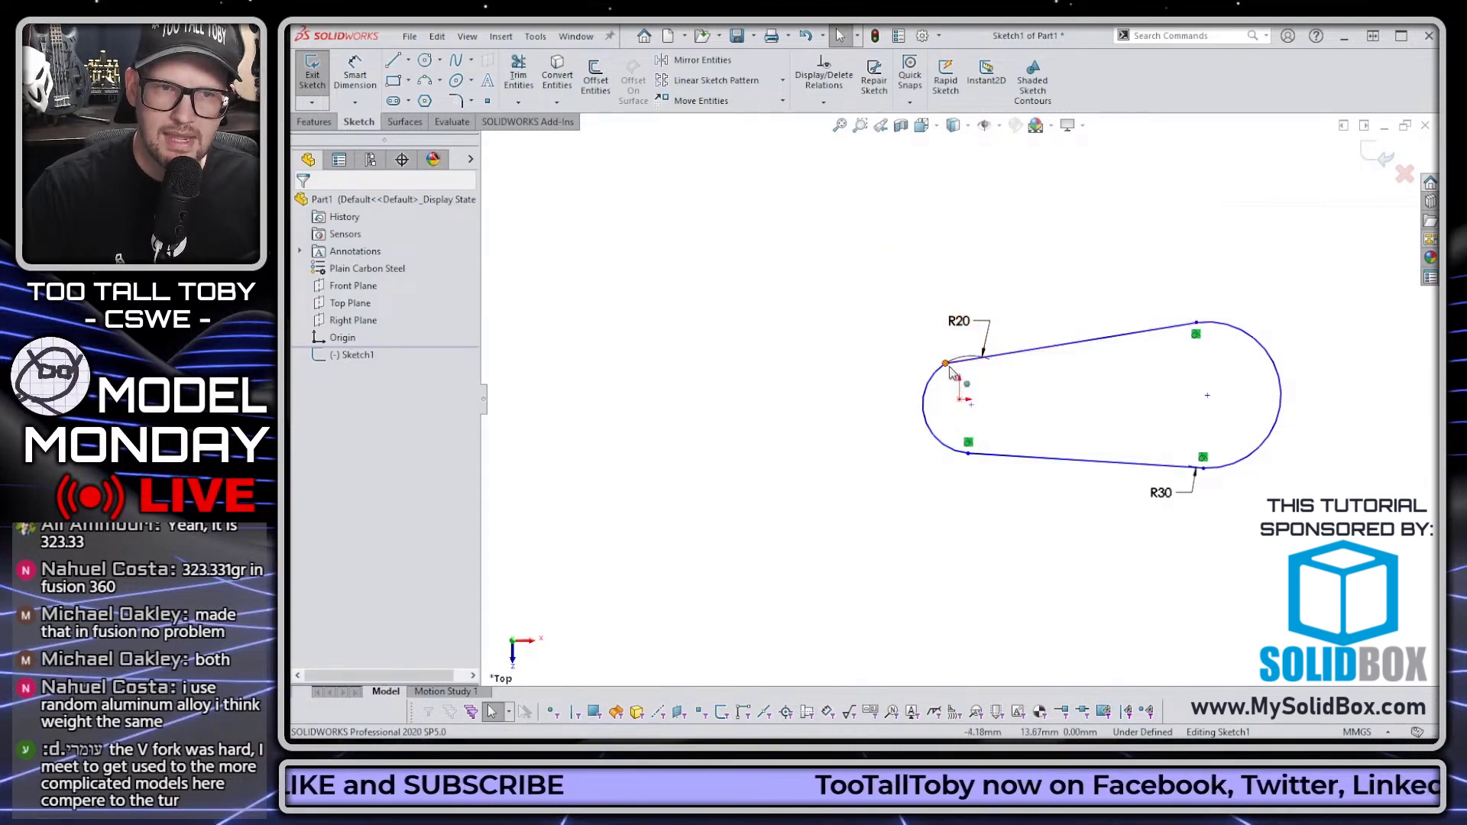
pyautogui.click(947, 365)
pyautogui.click(987, 272)
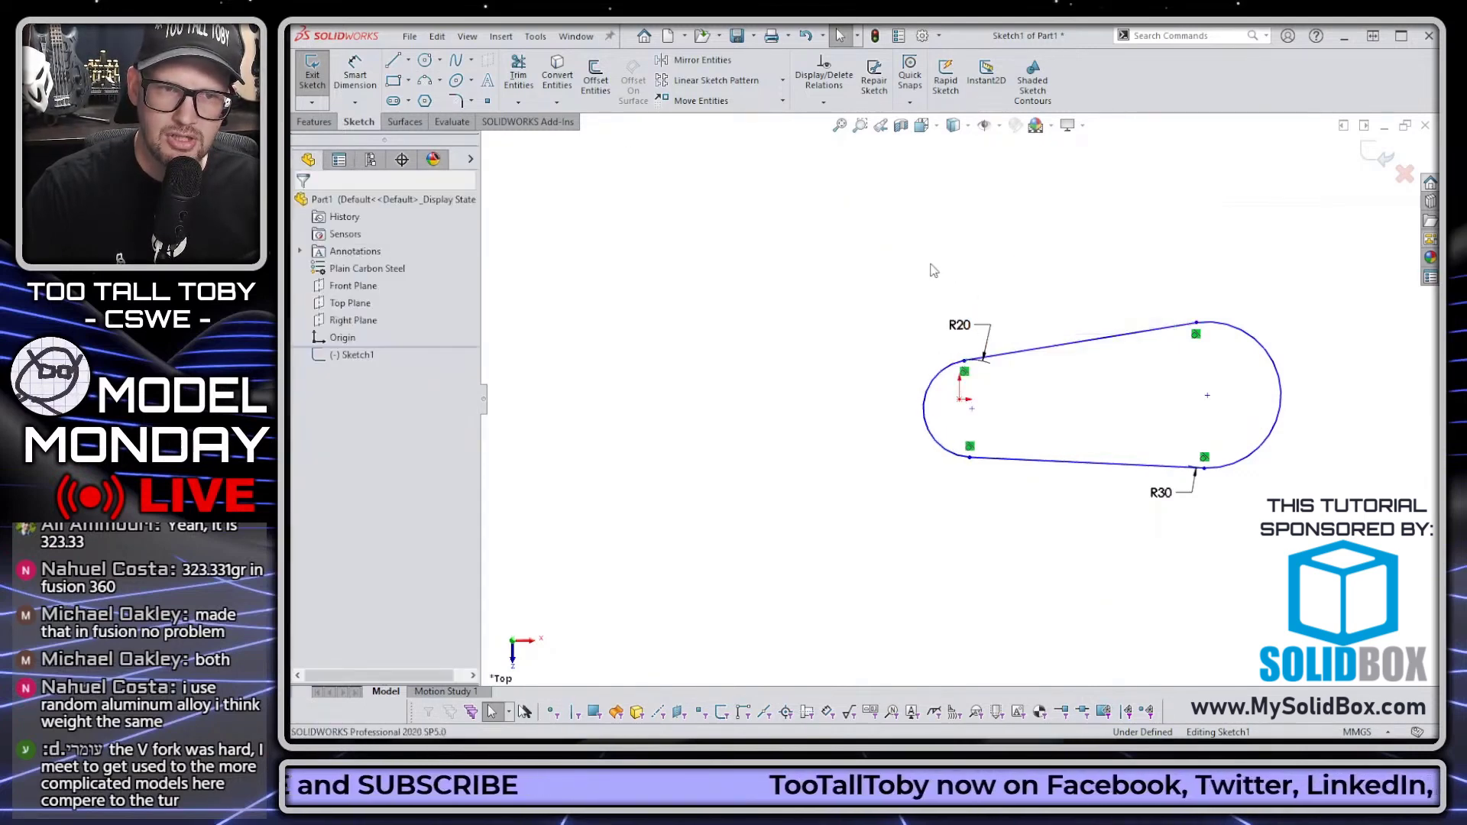
# Make the 20 mm arc's centre coincident with the origin and align the 30 mm arc's centre horizontally with it.
pyautogui.click(961, 399)
pyautogui.keyDown('ctrl'); pyautogui.click(972, 409); pyautogui.keyUp('ctrl')
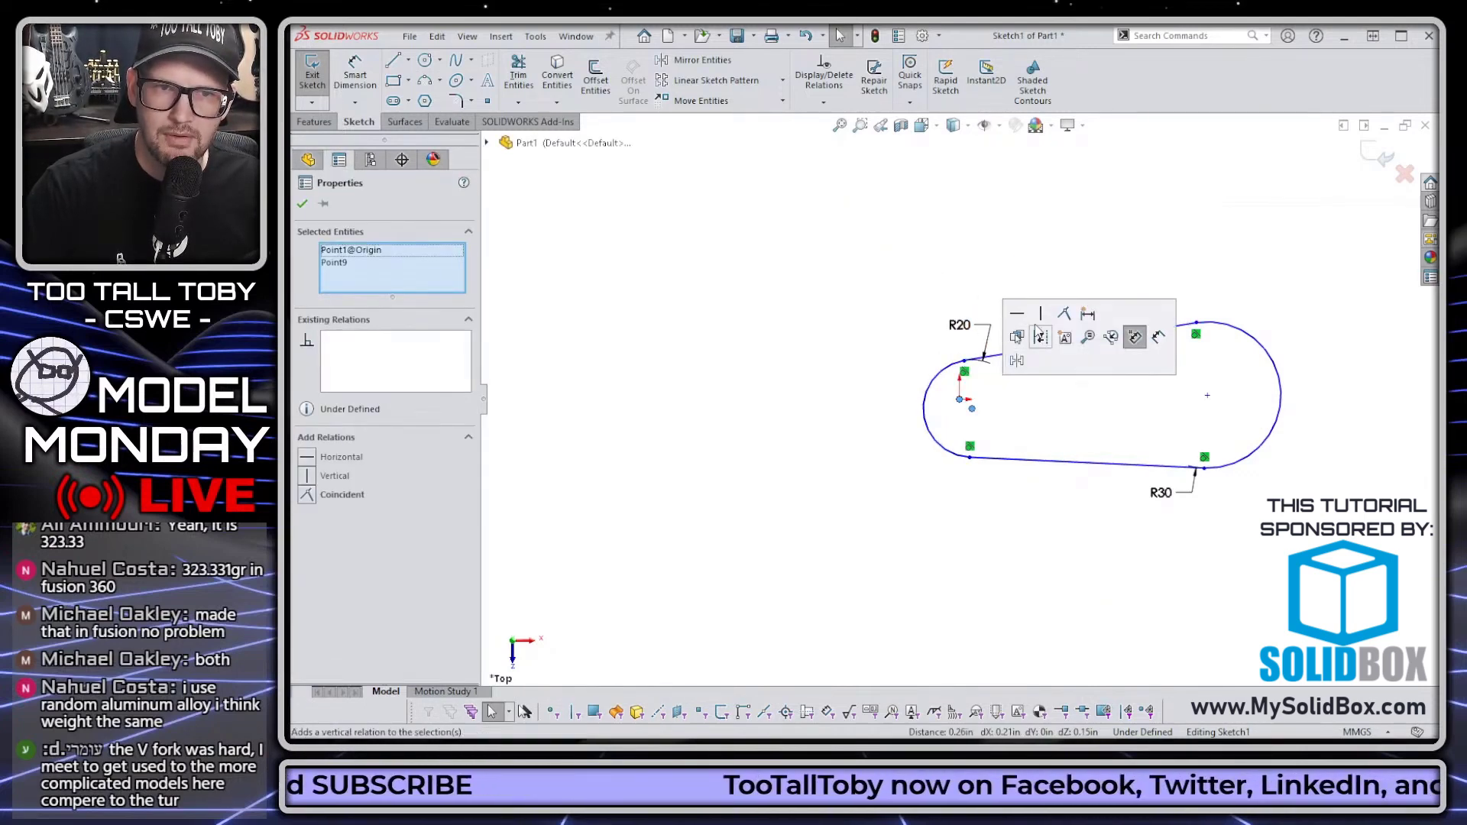
pyautogui.click(1065, 315)
pyautogui.click(960, 403)
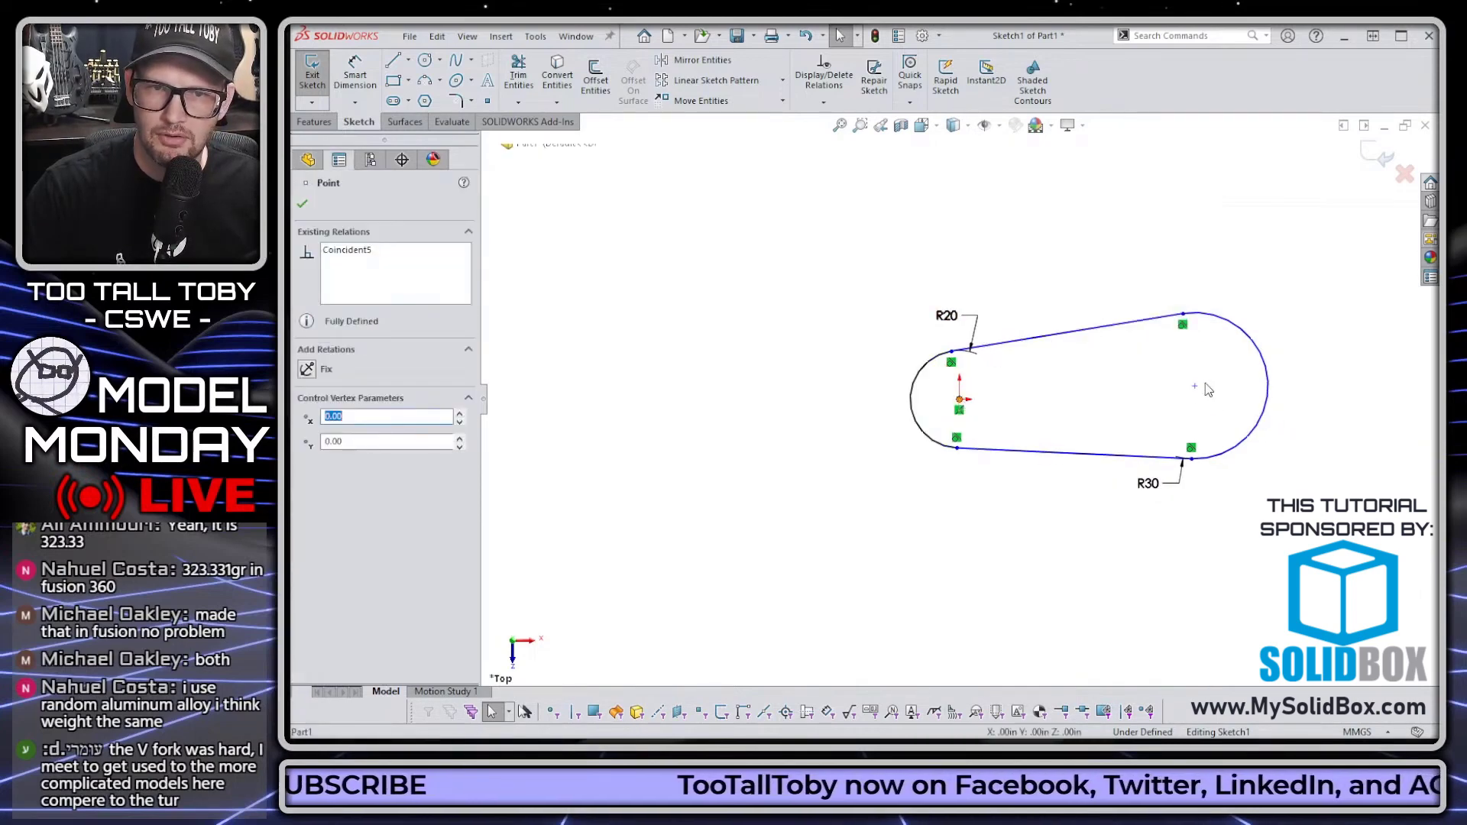
pyautogui.keyDown('ctrl'); pyautogui.click(1195, 385); pyautogui.keyUp('ctrl')
pyautogui.click(1248, 303)
# Dimension the distance between the centres of the two end arcs as 125 mm.
pyautogui.press('s')
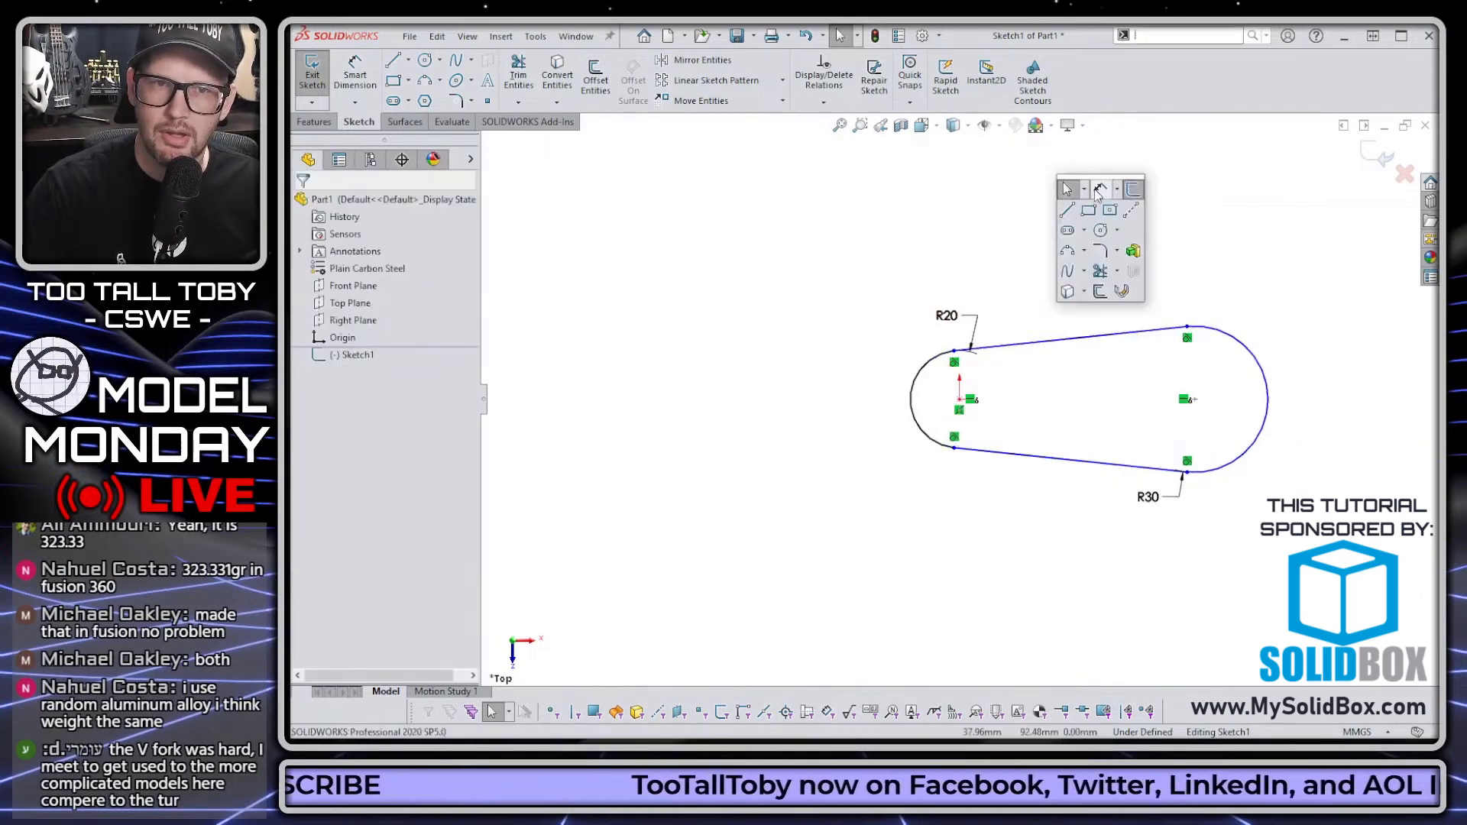
pyautogui.click(1096, 190)
pyautogui.click(922, 429)
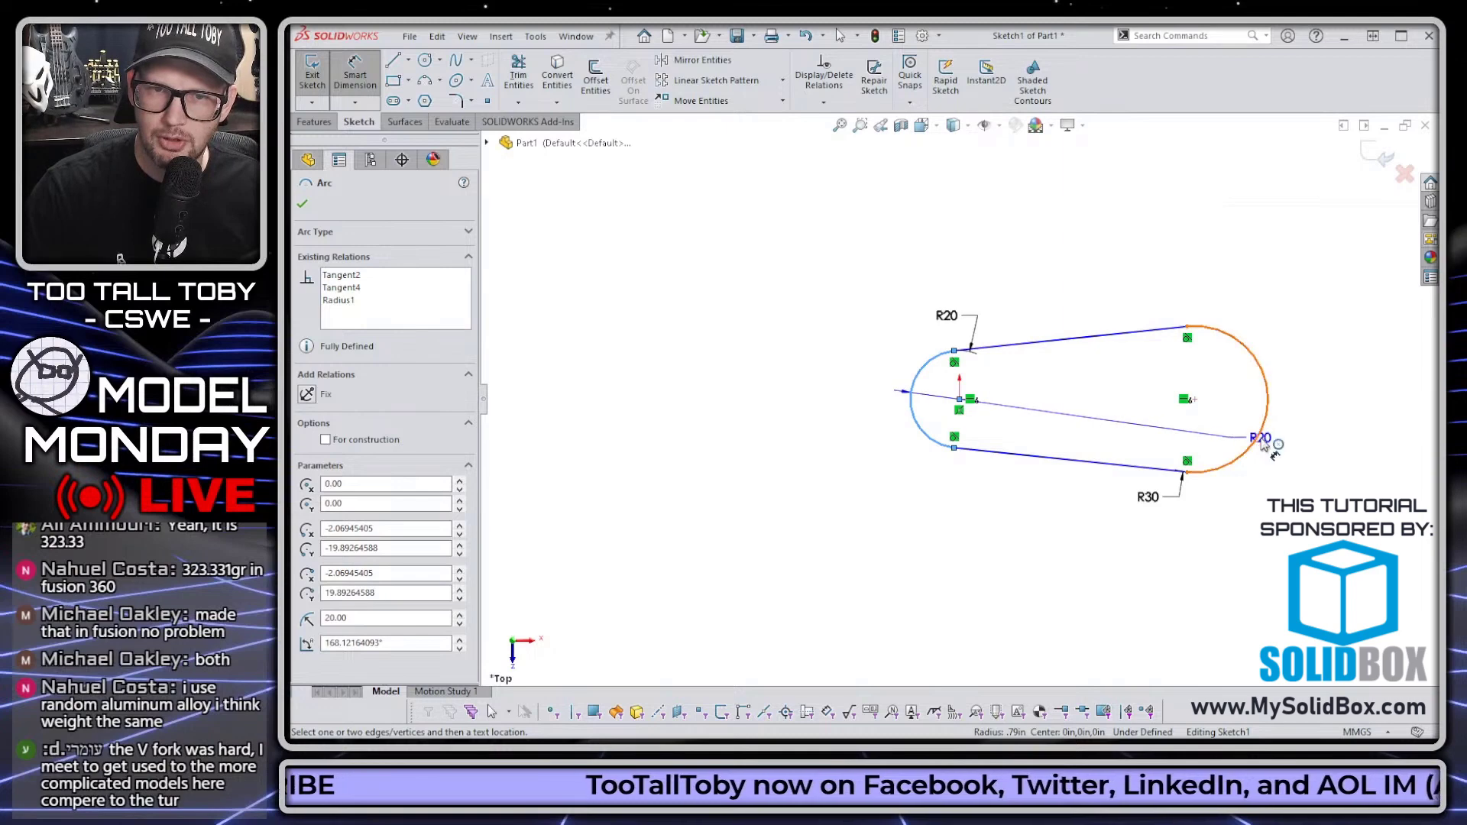
pyautogui.click(1265, 432)
pyautogui.click(1078, 260)
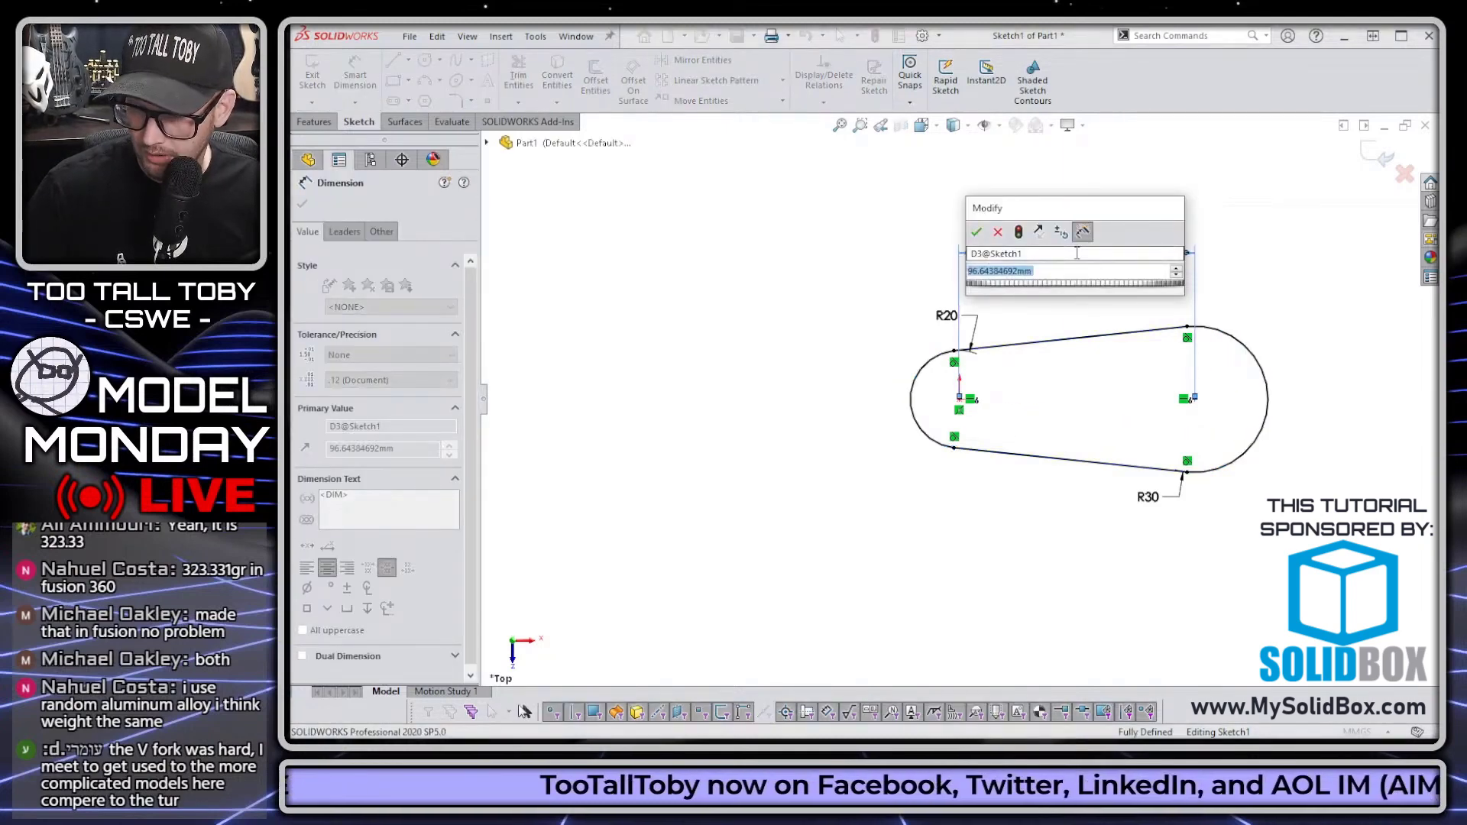
pyautogui.write('125')
pyautogui.press('Return')
# Extrude the tapered arm profile upward 15 mm as a blind boss.
pyautogui.press('s')
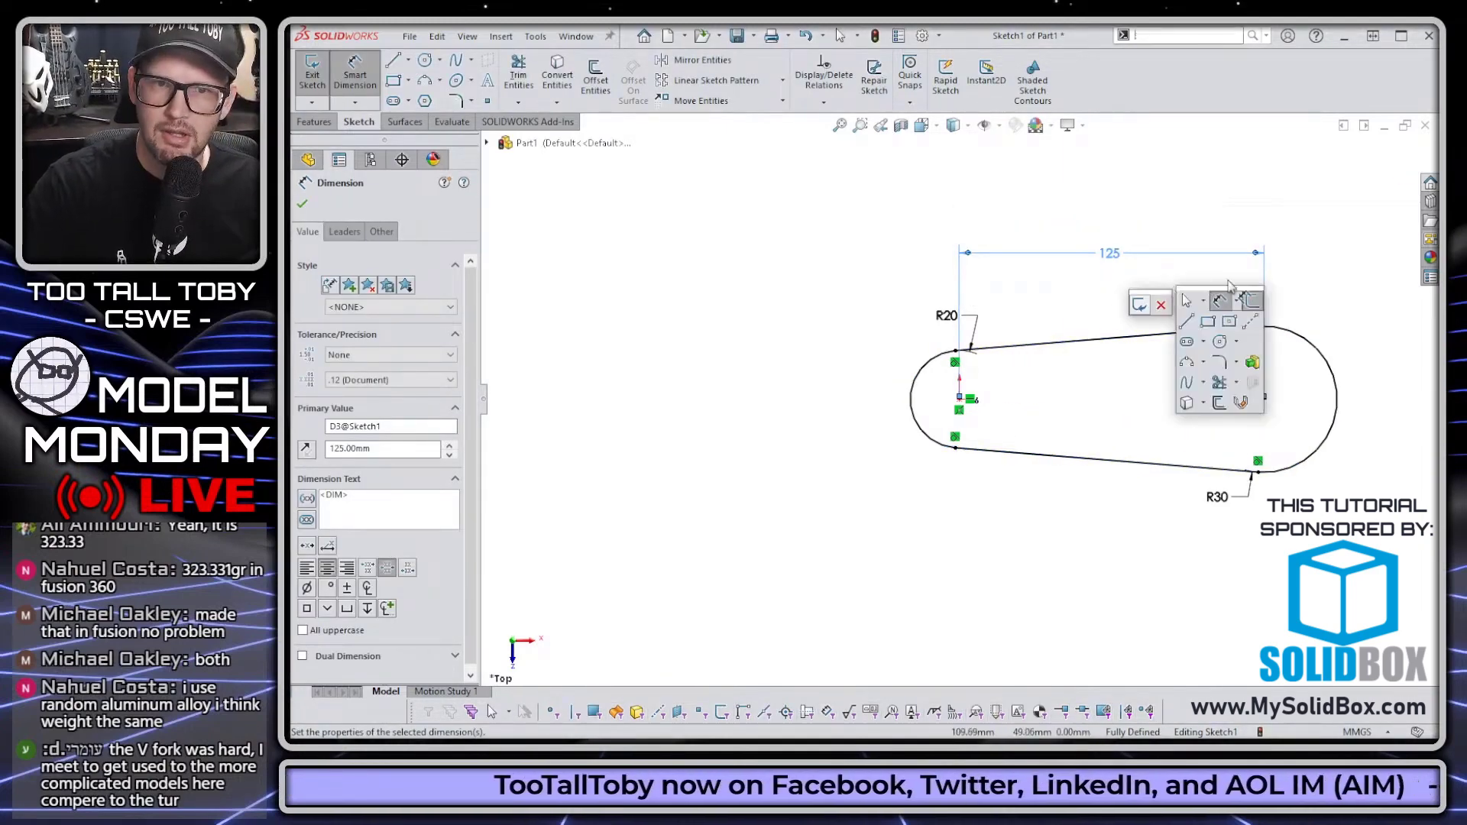
pyautogui.click(1252, 361)
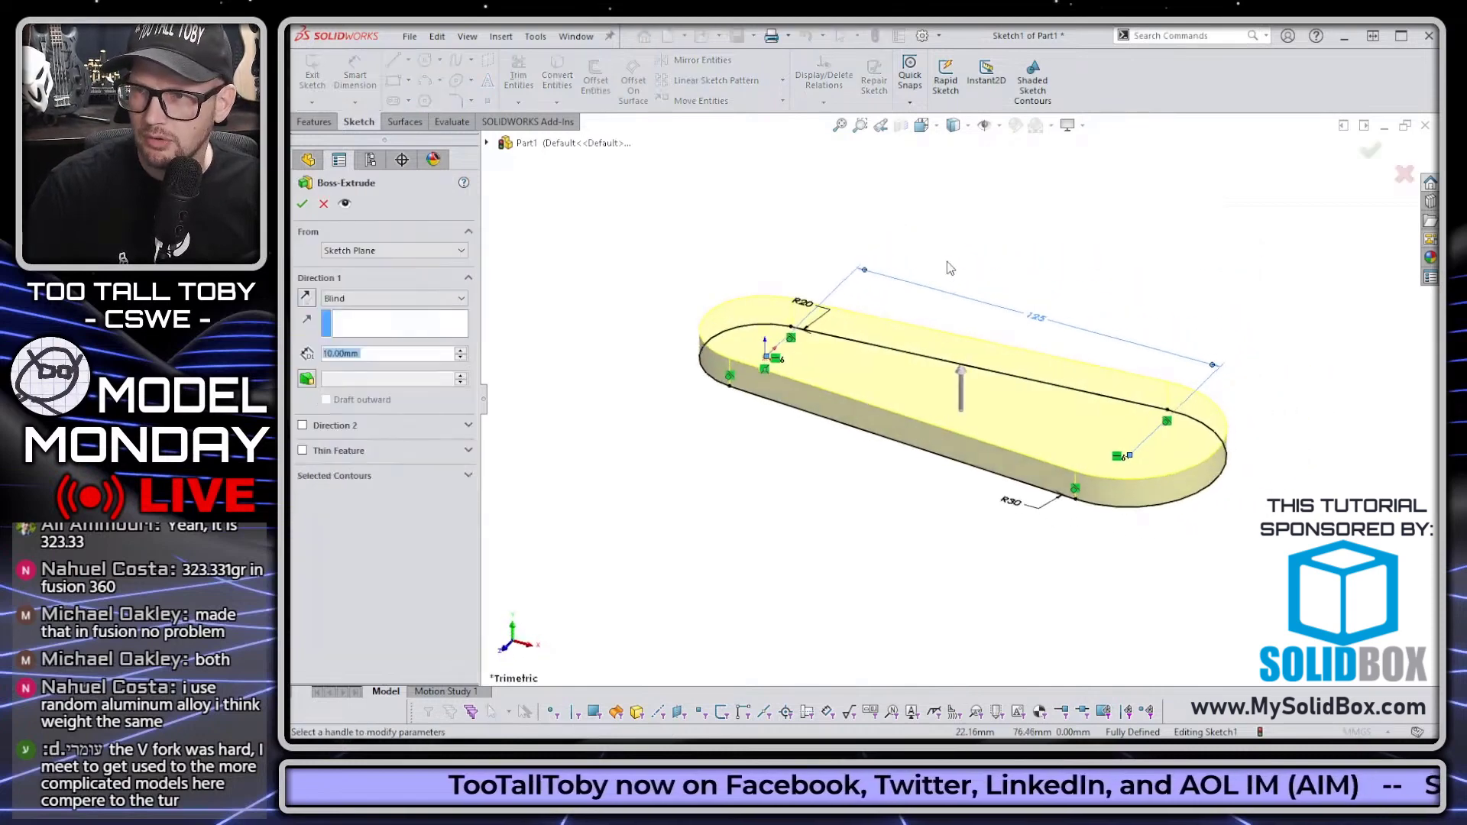
pyautogui.press('Return')
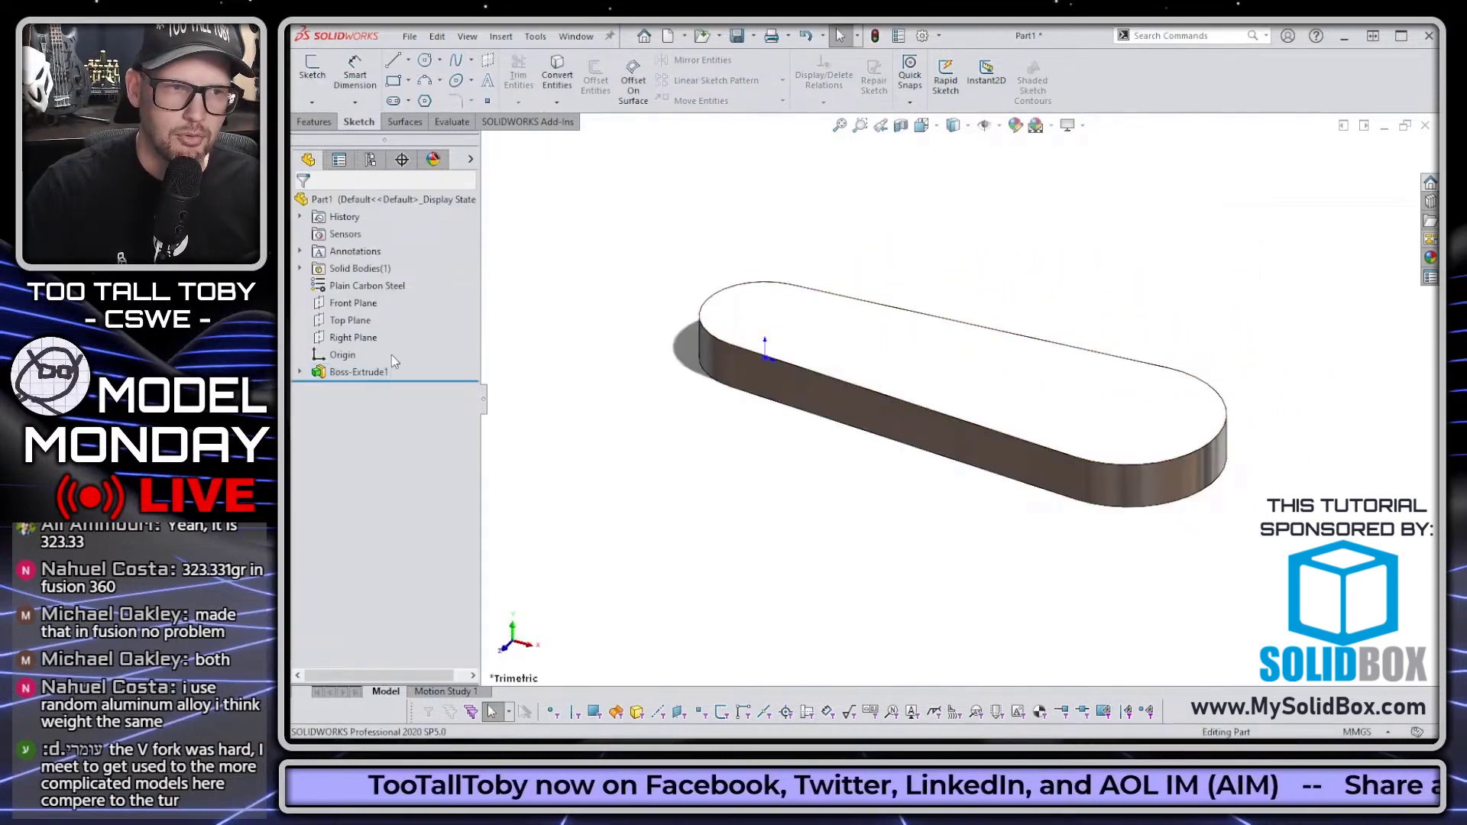
# Sketch a horizontal straight slot on the Top Plane from the origin, about 53 mm between centres and about 34 mm wide.
pyautogui.click(352, 321)
pyautogui.click(372, 282)
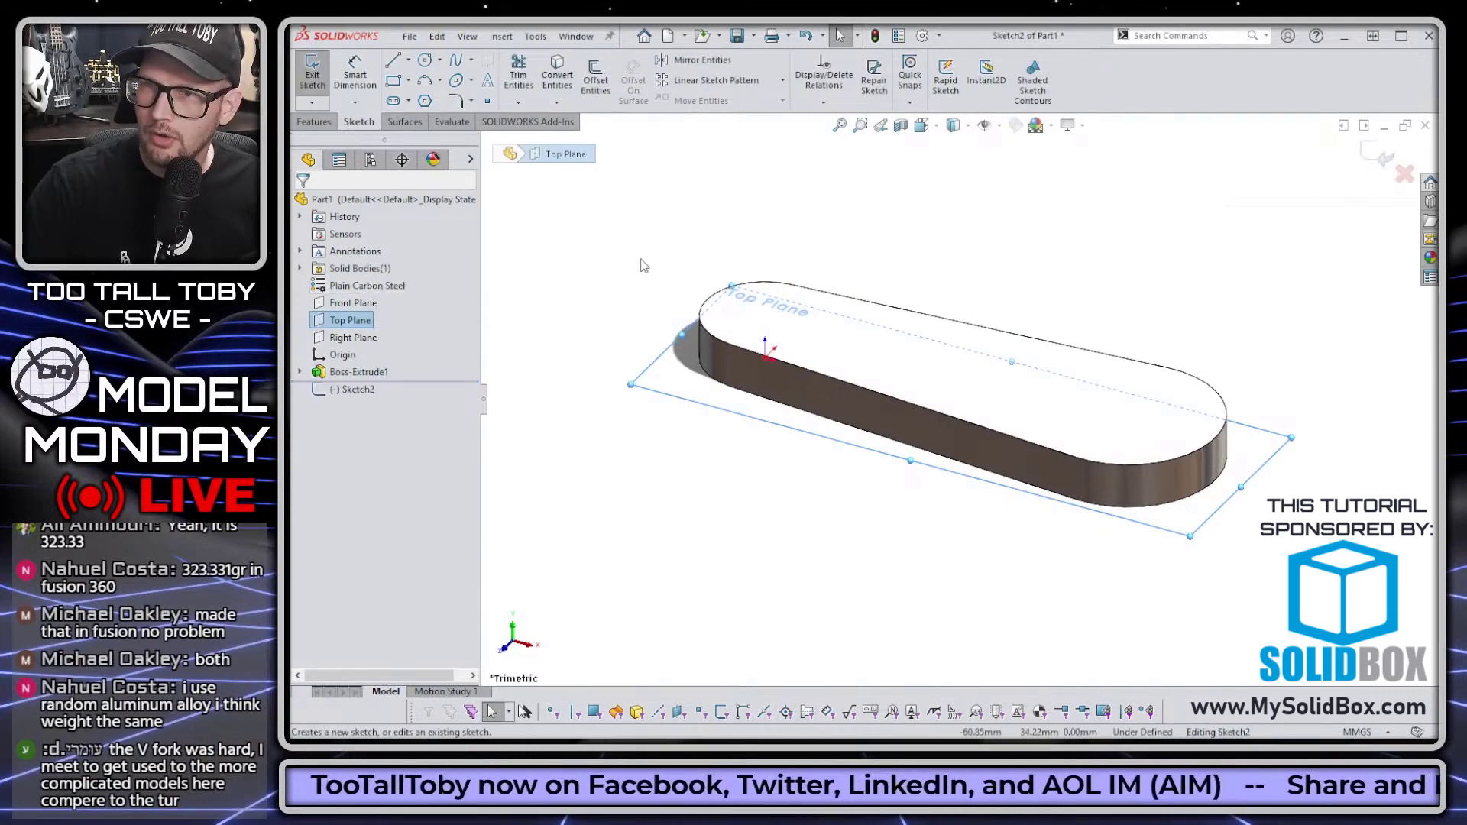
pyautogui.press('s')
pyautogui.click(656, 315)
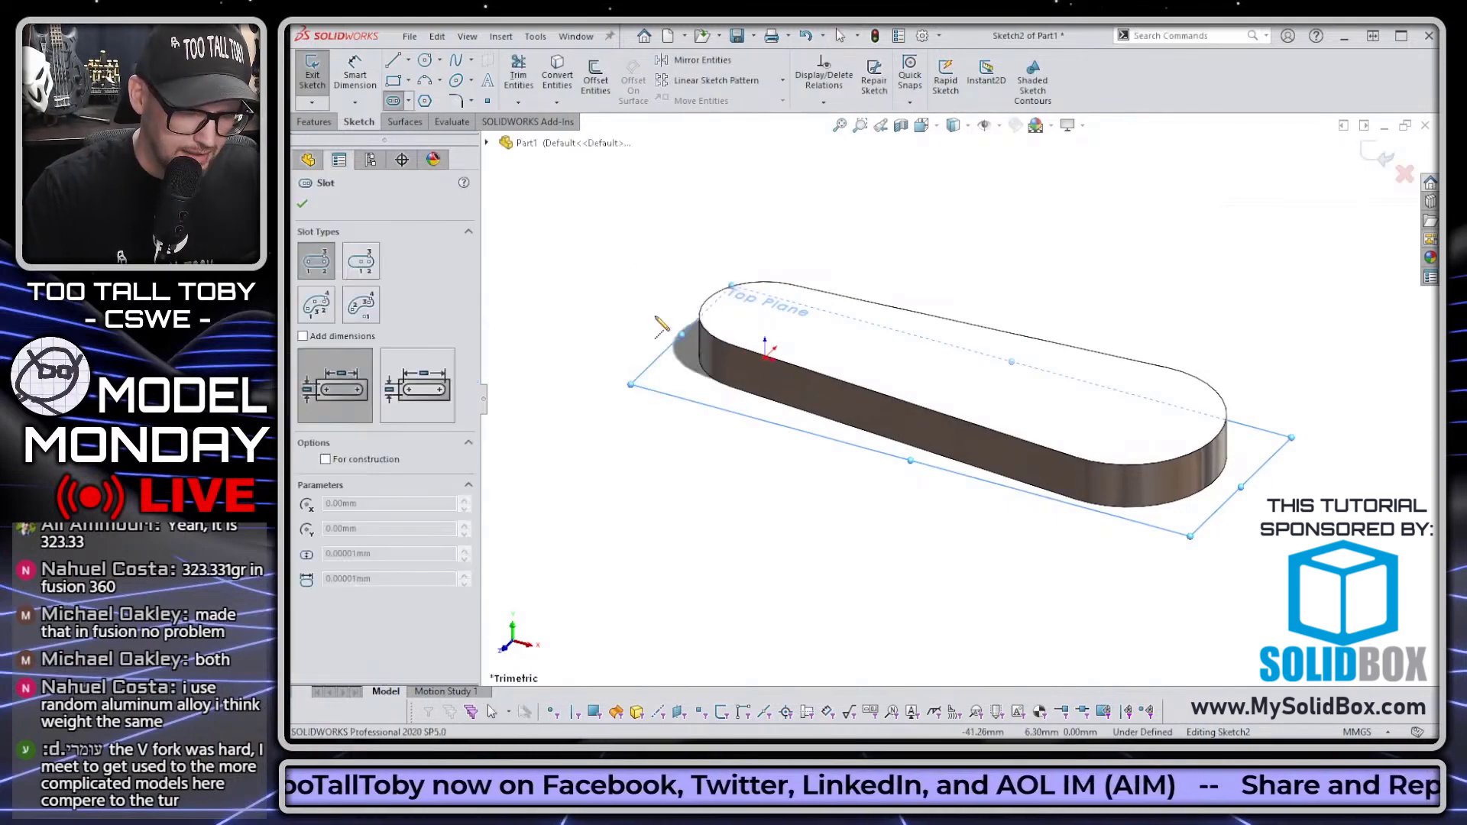
pyautogui.hotkey('ctrl', '8')
pyautogui.click(722, 399)
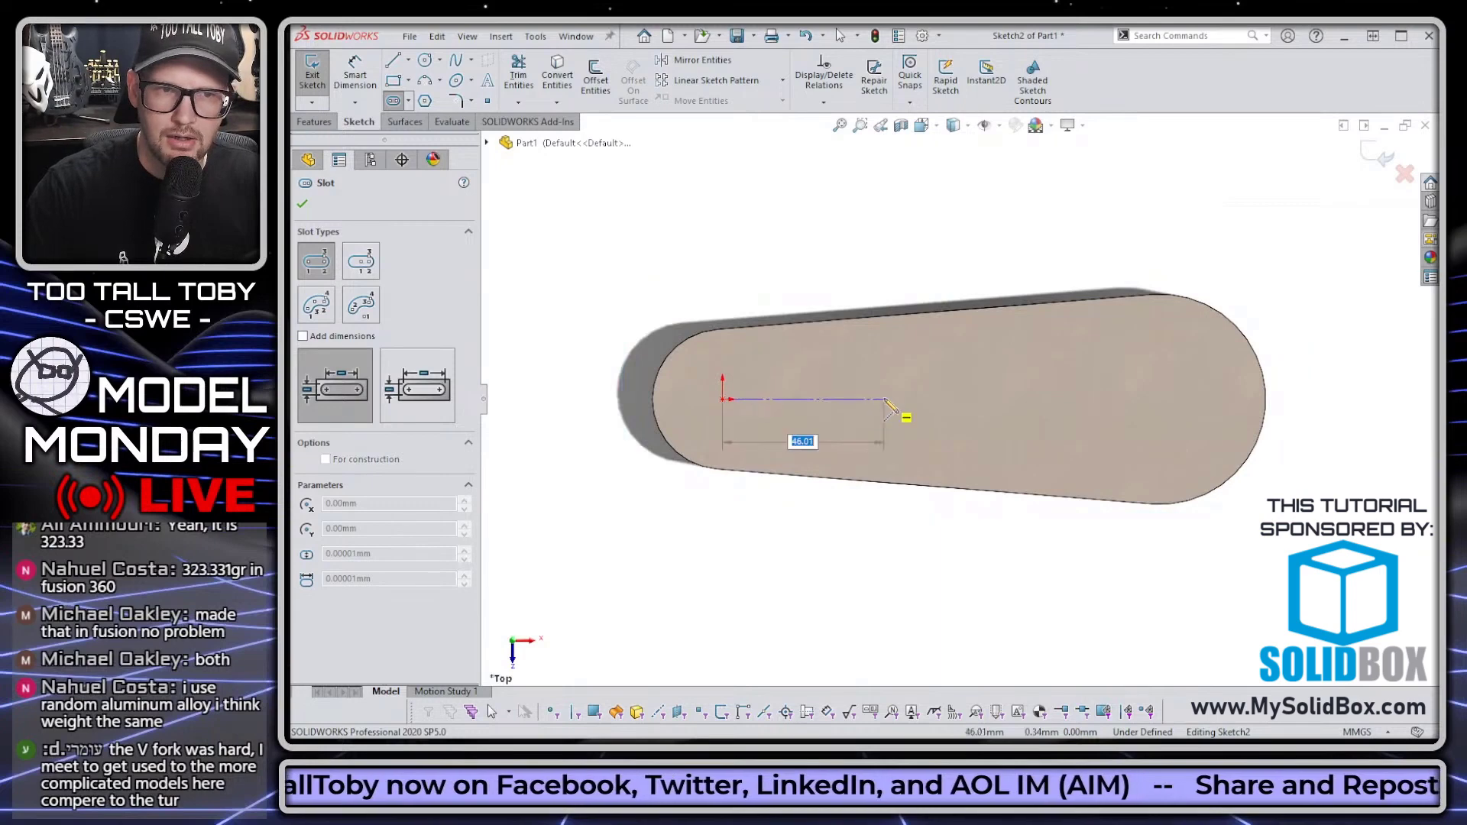
pyautogui.click(911, 398)
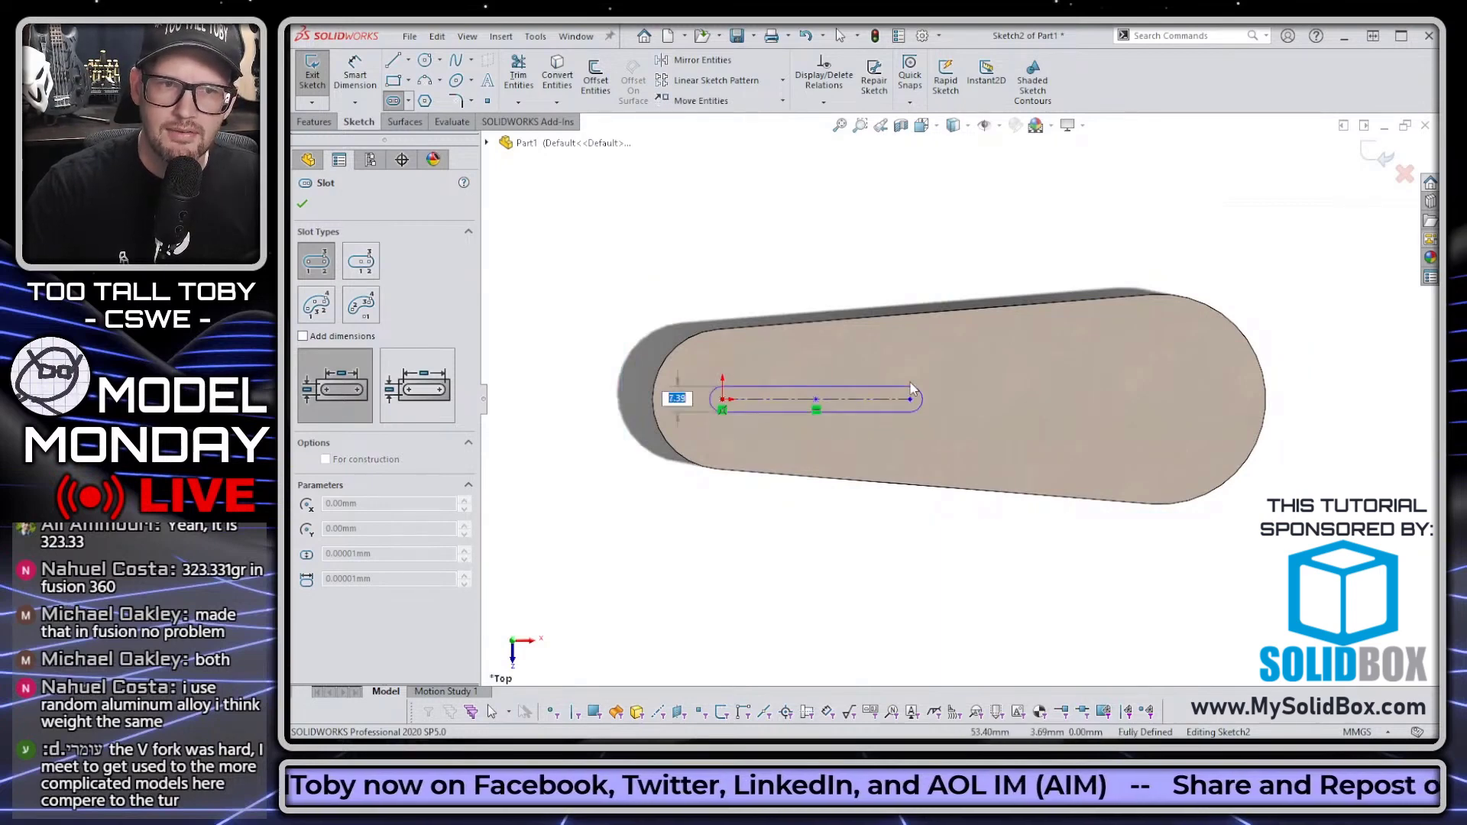
pyautogui.click(910, 340)
pyautogui.press('Escape')
# Make the slot's end arc at the origin coradial with the arm's narrow rounded edge.
pyautogui.click(690, 347)
pyautogui.keyDown('ctrl'); pyautogui.click(680, 345); pyautogui.keyUp('ctrl')
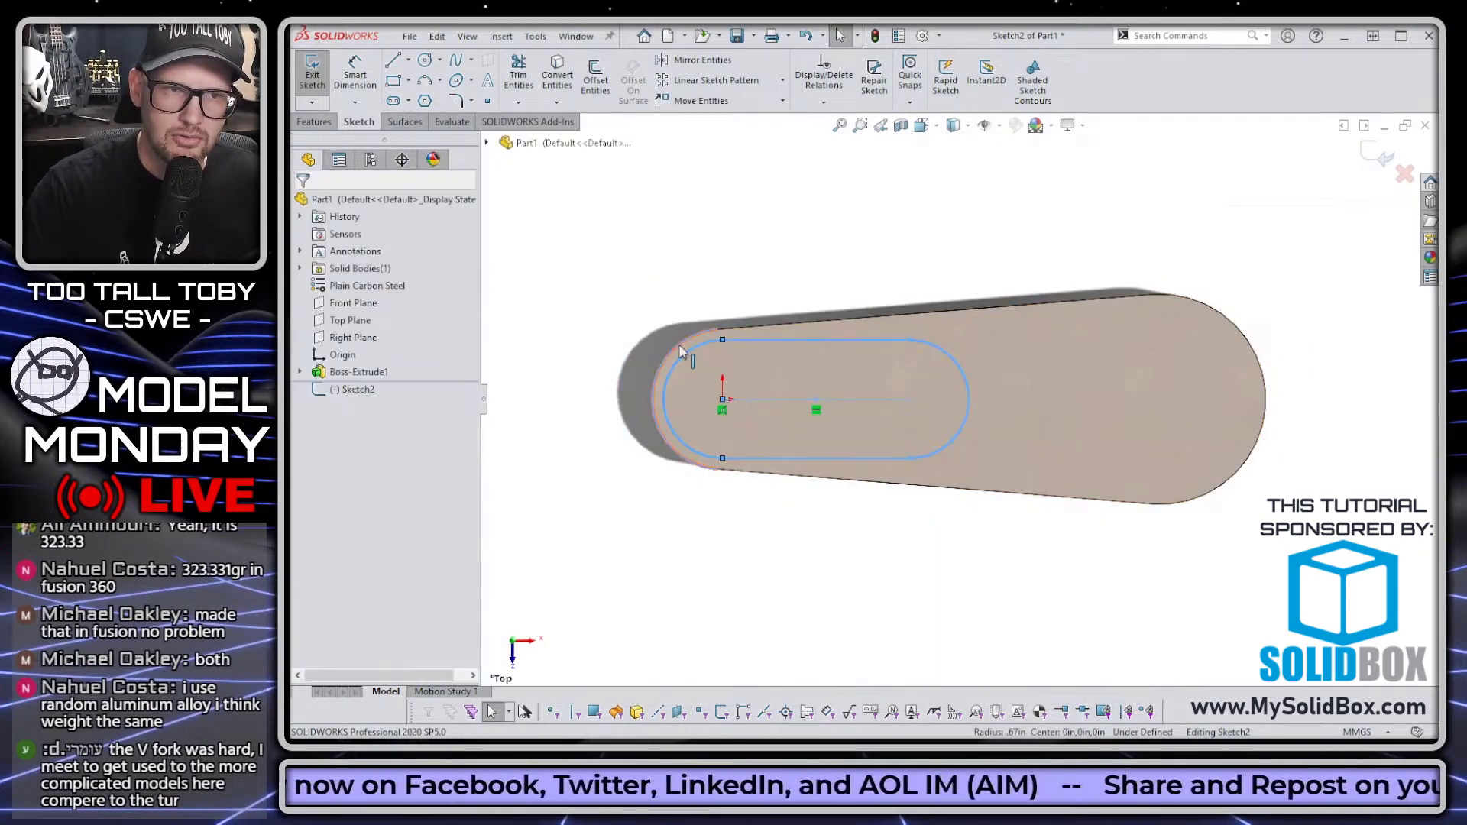
pyautogui.click(748, 253)
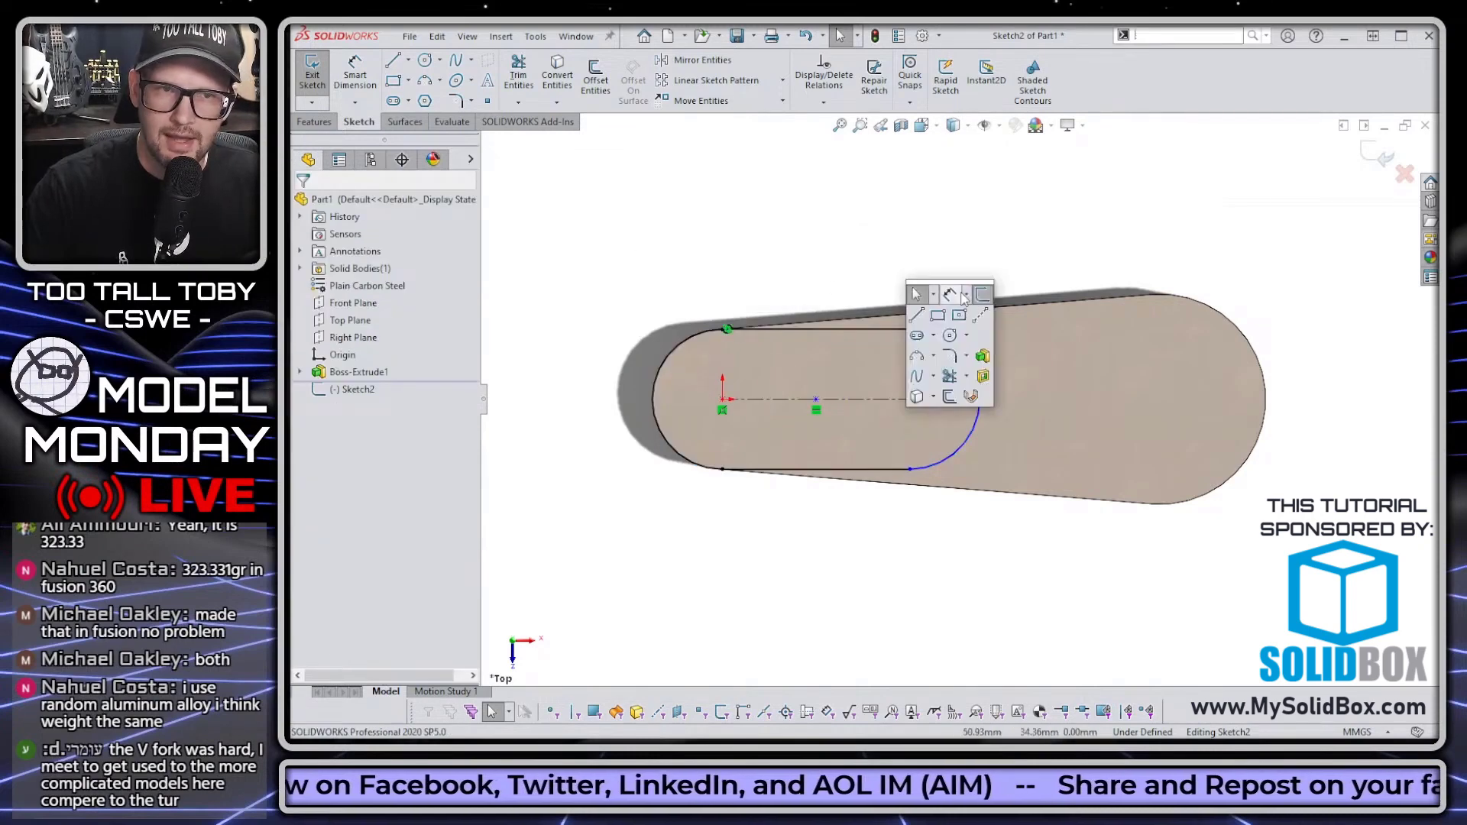
# Dimension the slot's lower straight side as 50 mm.
pyautogui.press('d')
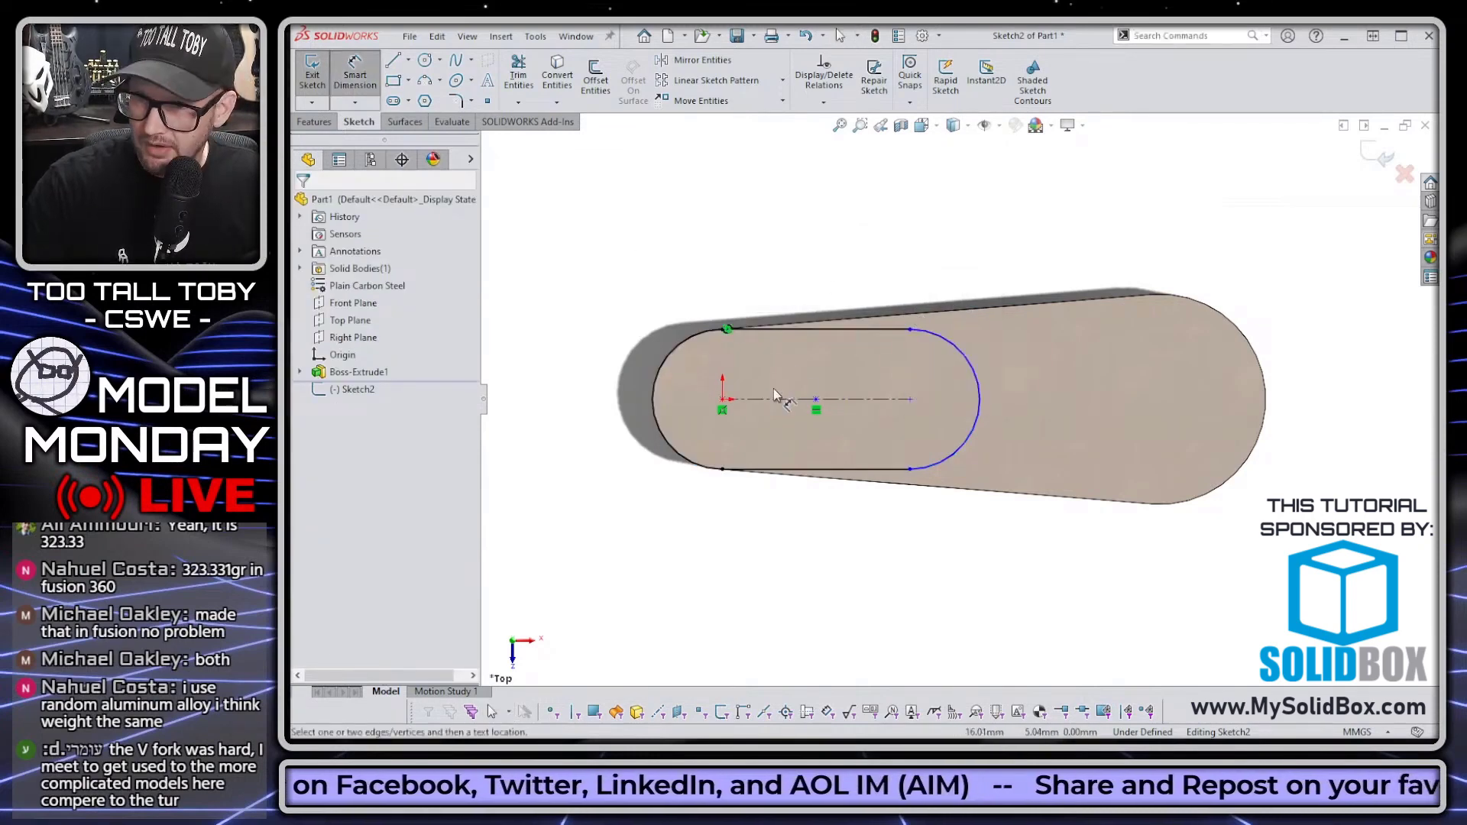
pyautogui.click(803, 480)
pyautogui.click(798, 538)
pyautogui.write('50')
pyautogui.press('Return')
# Extrude the slot-shaped profile 25 mm upward, merged with the arm.
pyautogui.press('s')
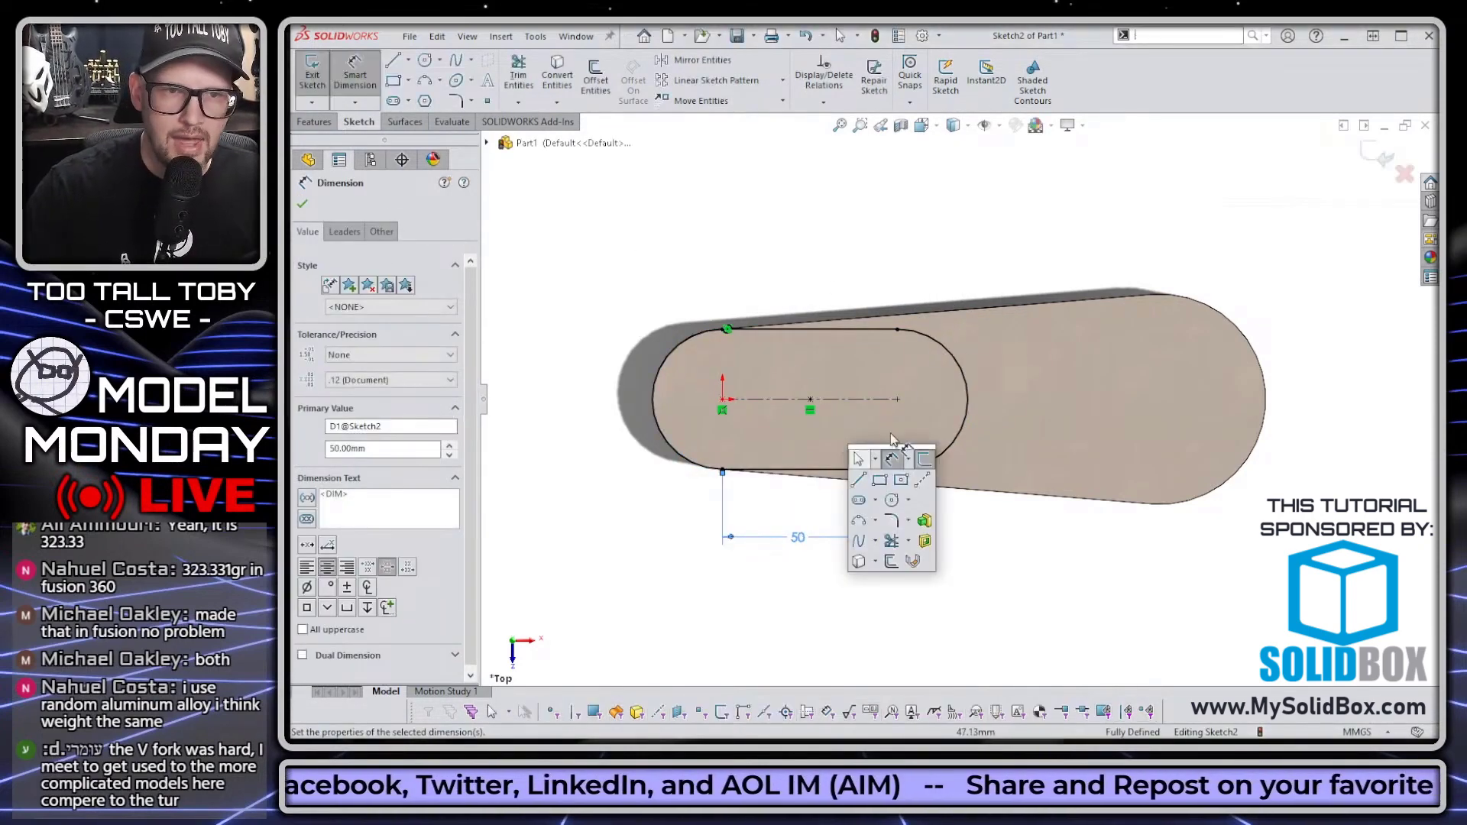
pyautogui.click(924, 520)
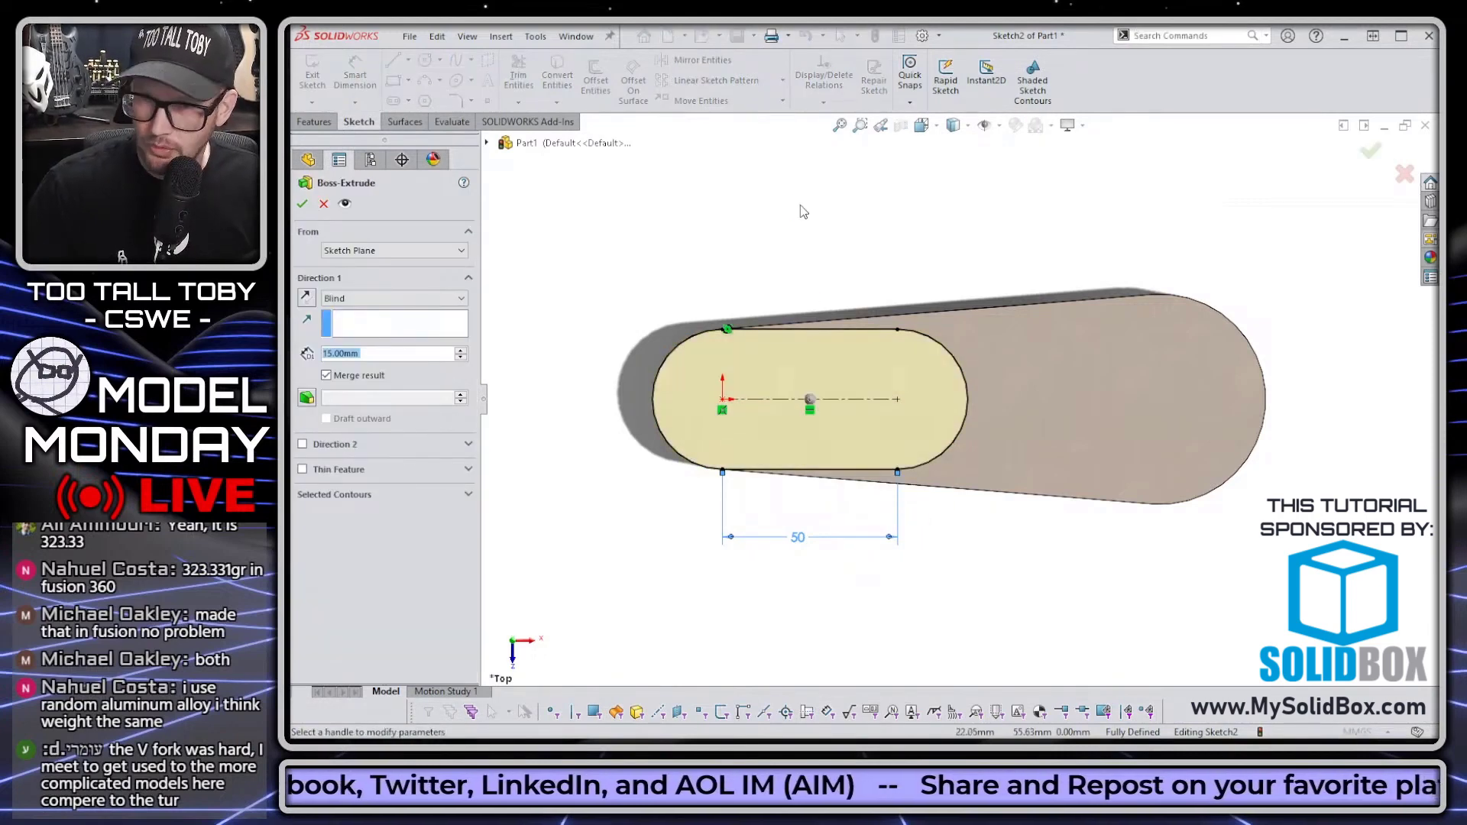
pyautogui.write('25')
pyautogui.press('Return')
pyautogui.press('Return')
pyautogui.moveTo(988, 597); pyautogui.dragTo(933, 429, button='middle')
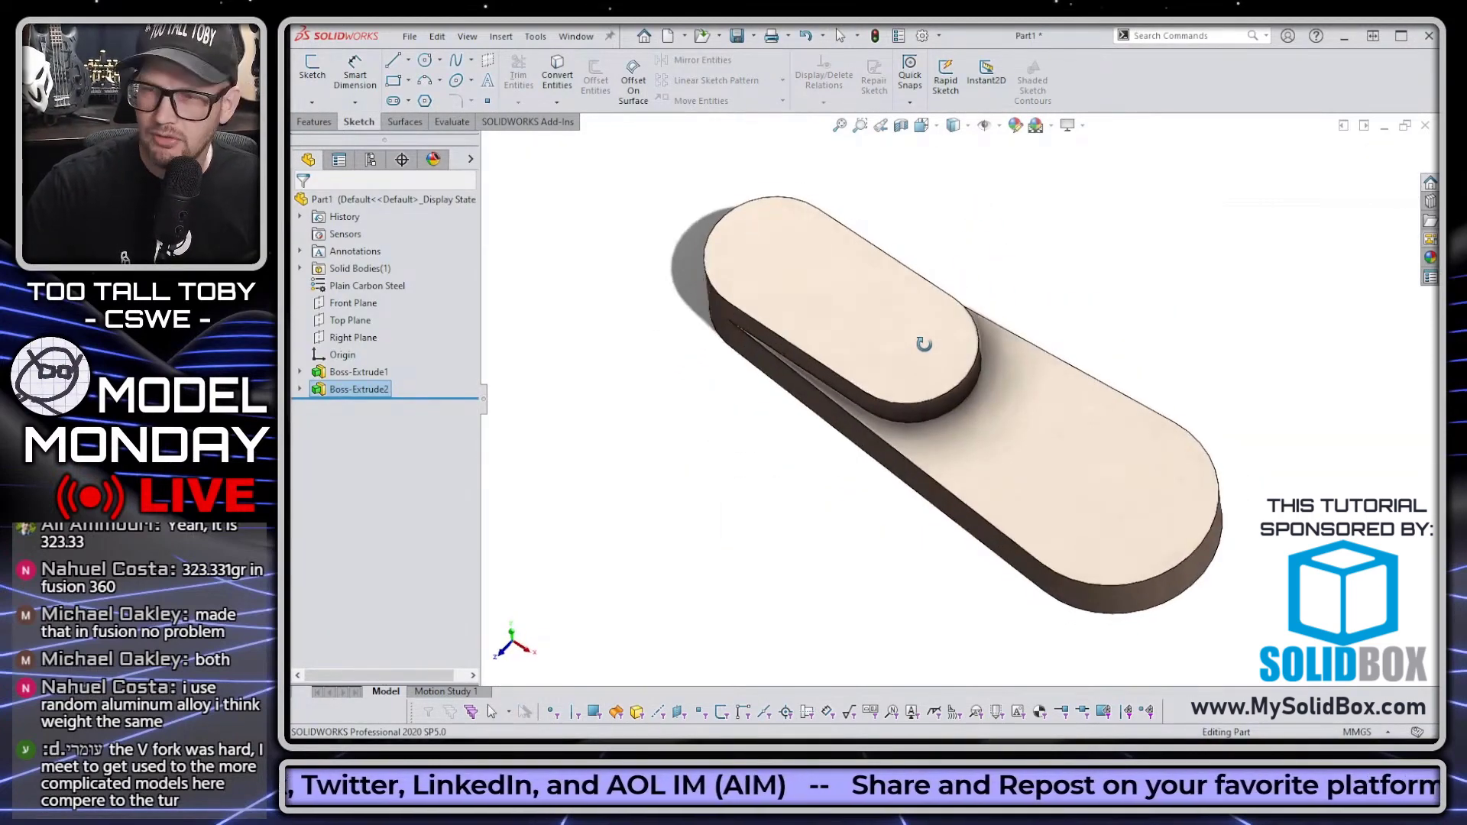
# Start a sketch on the Top Plane with the Circle tool for the boss at the arm's wide end.
pyautogui.click(342, 321)
pyautogui.click(359, 276)
pyautogui.press('s')
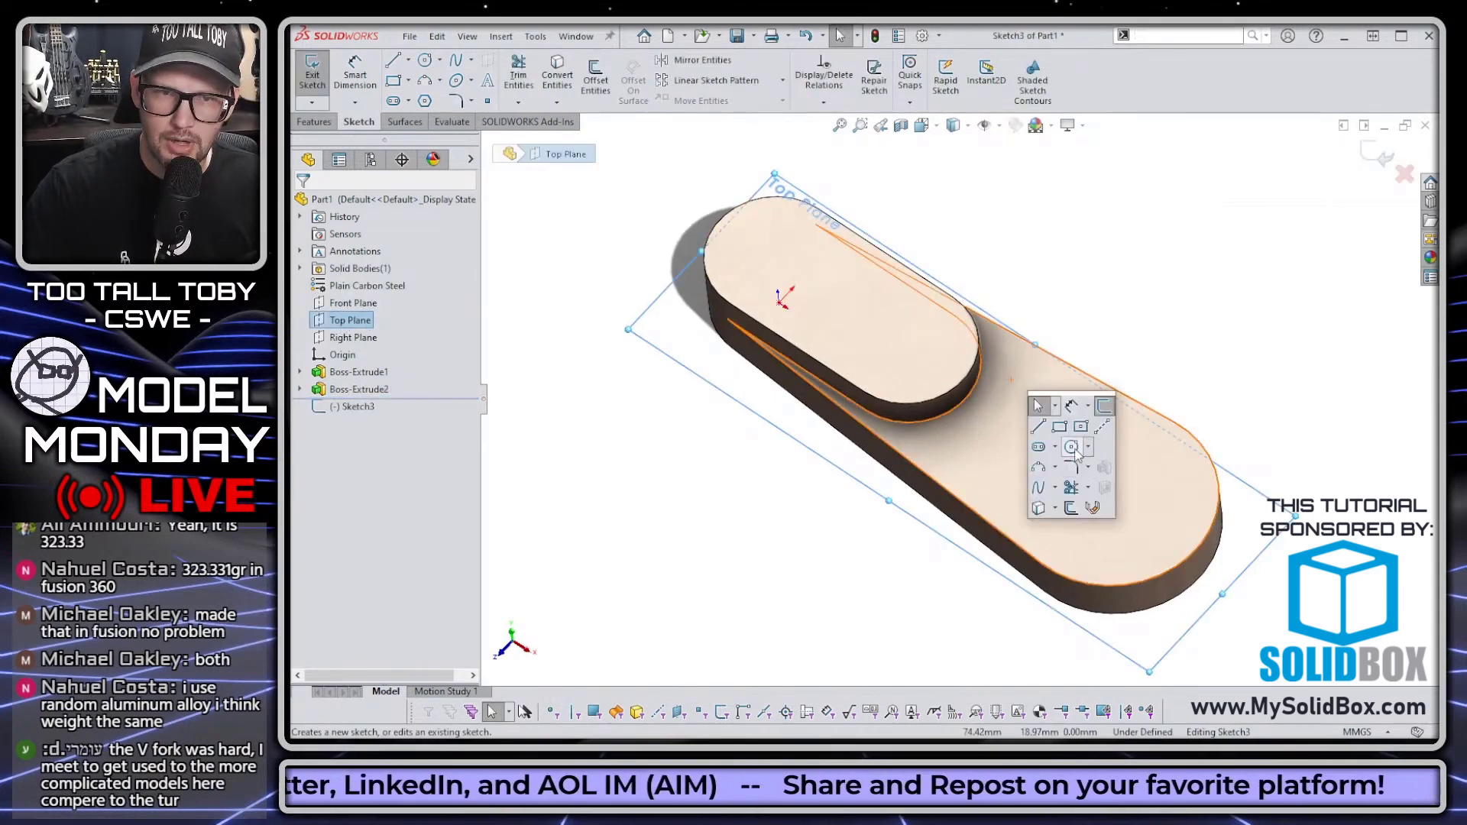
pyautogui.click(1073, 449)
pyautogui.hotkey('ctrl', '8')
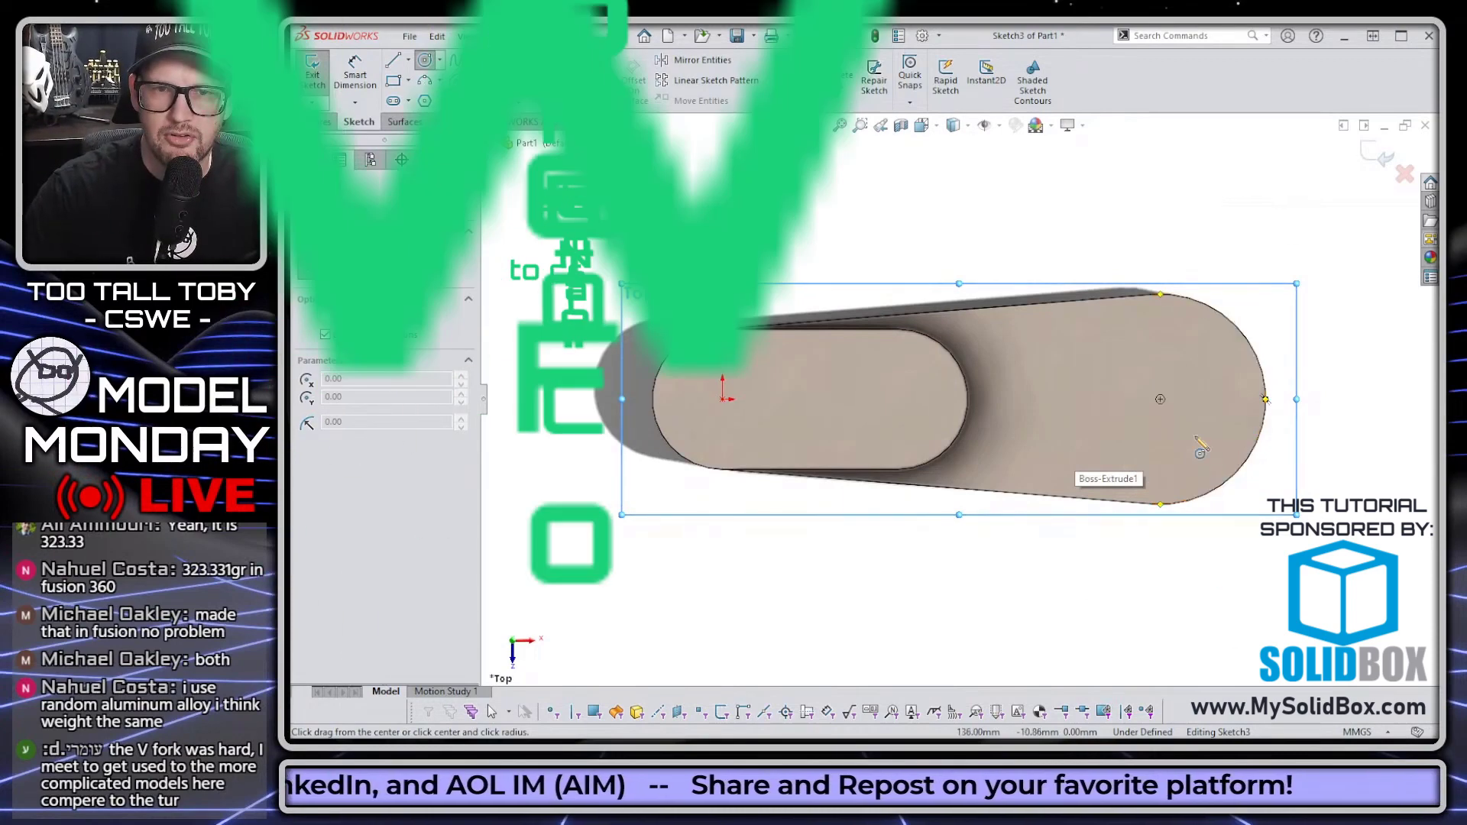
# Draw a 60 mm diameter circle from the centre of the arm's wide end out to its rounded edge.
pyautogui.click(1159, 398)
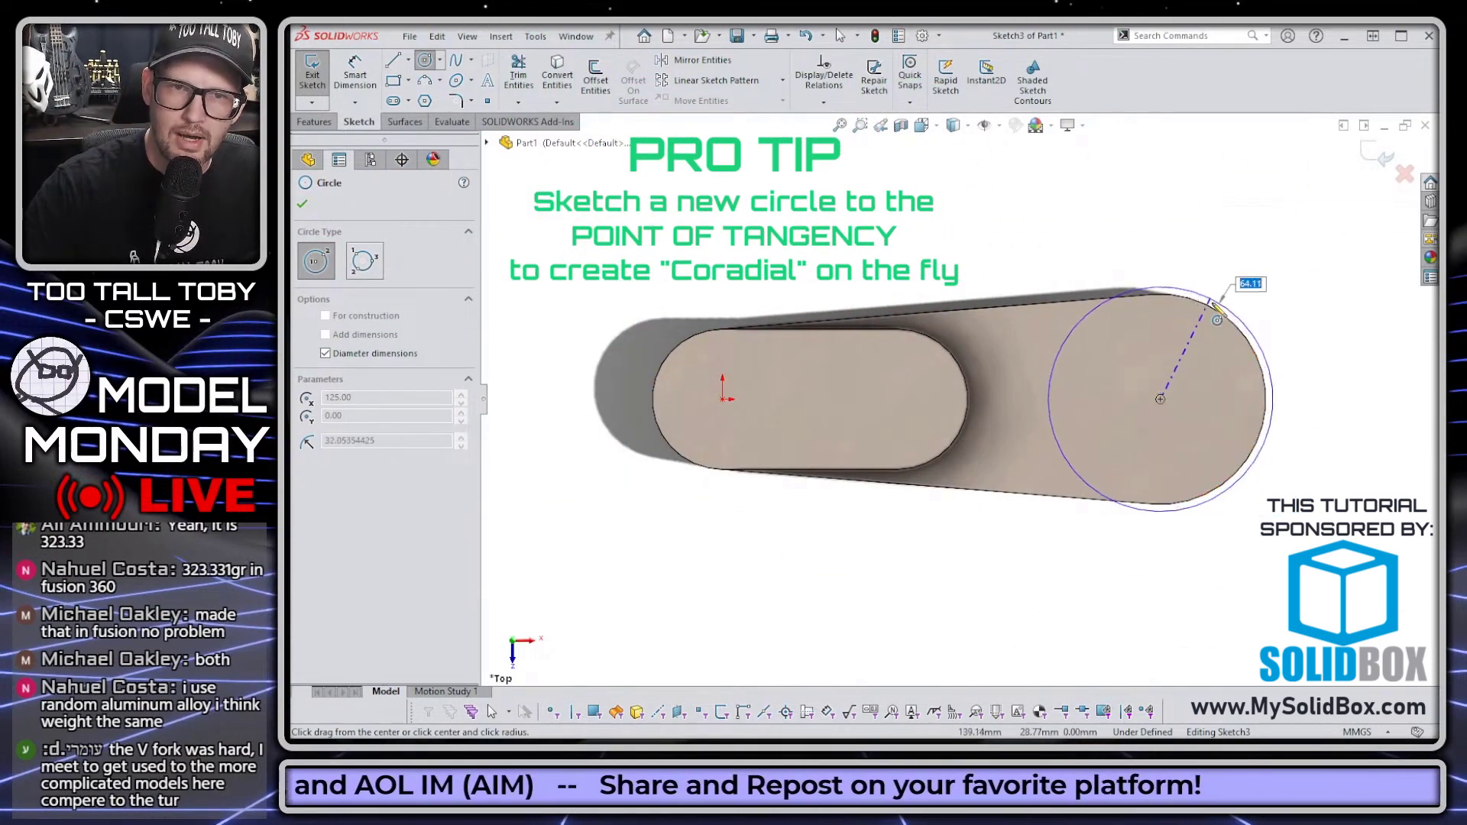
pyautogui.click(1243, 345)
pyautogui.press('Escape')
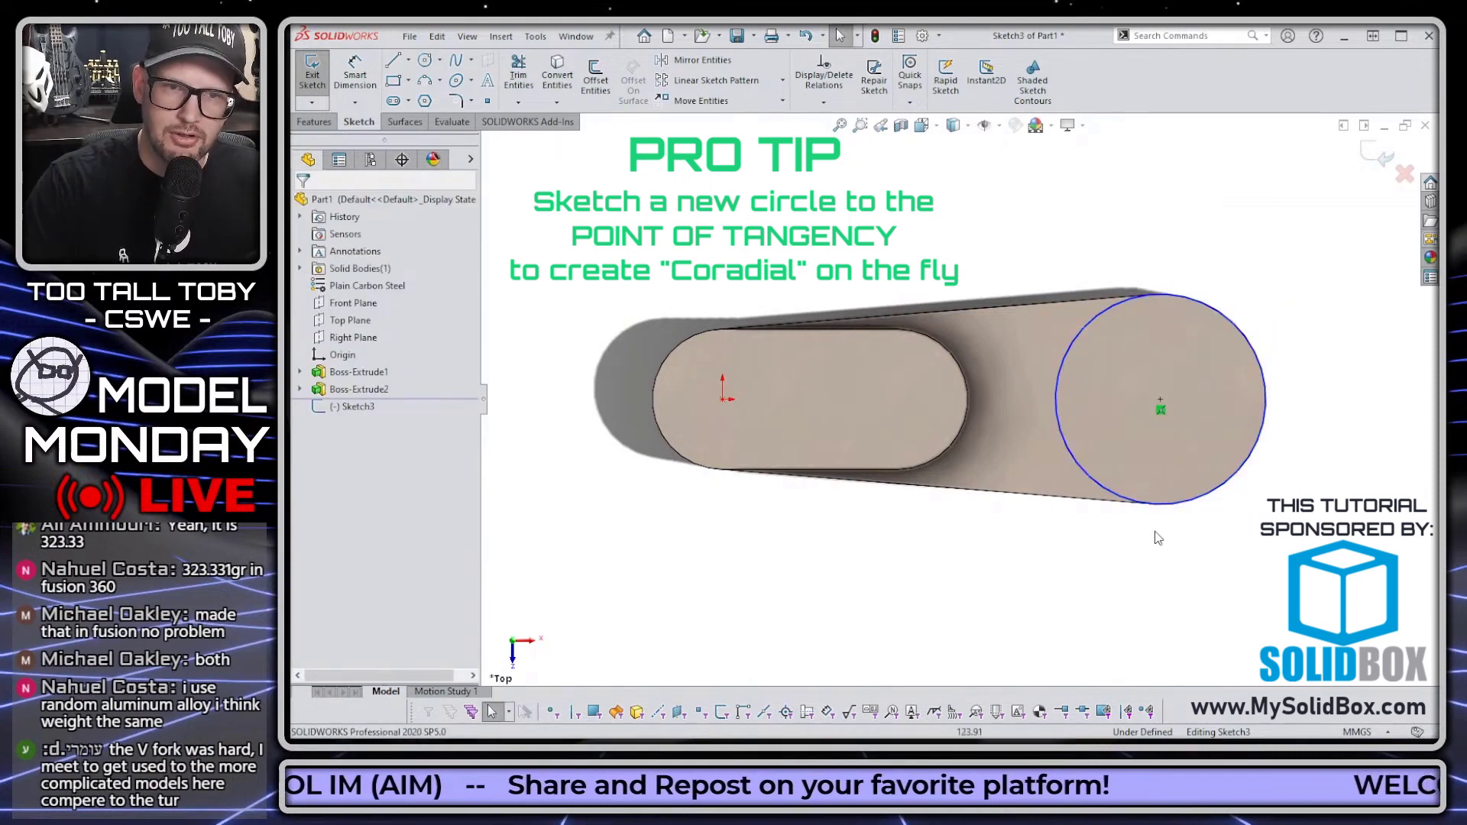
# Resize the circle freely, relate it as coradial to the arm's wide rounded edge, and delete the circle.
pyautogui.moveTo(1090, 479); pyautogui.dragTo(1076, 528)
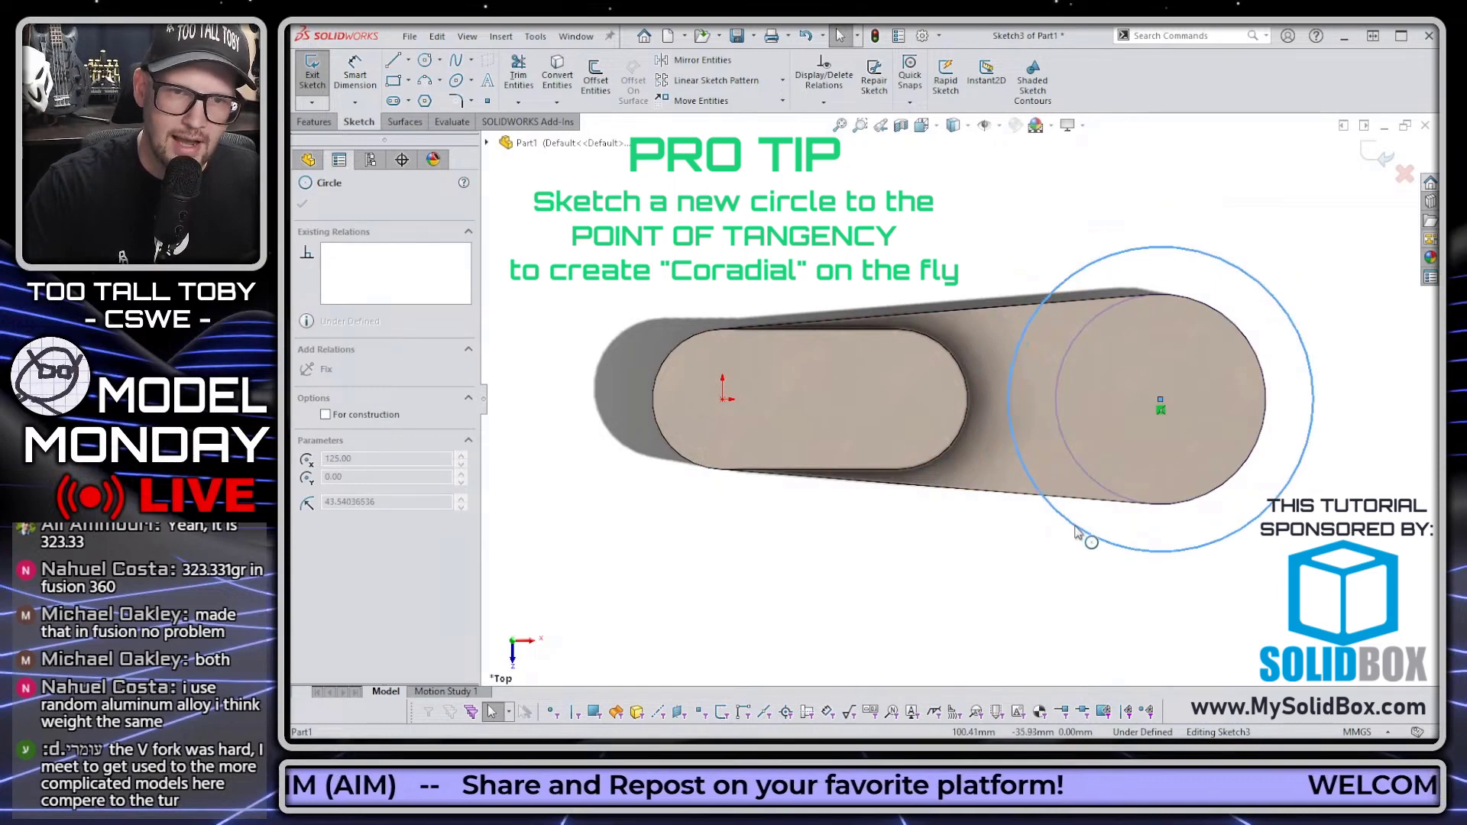
pyautogui.click(1098, 466)
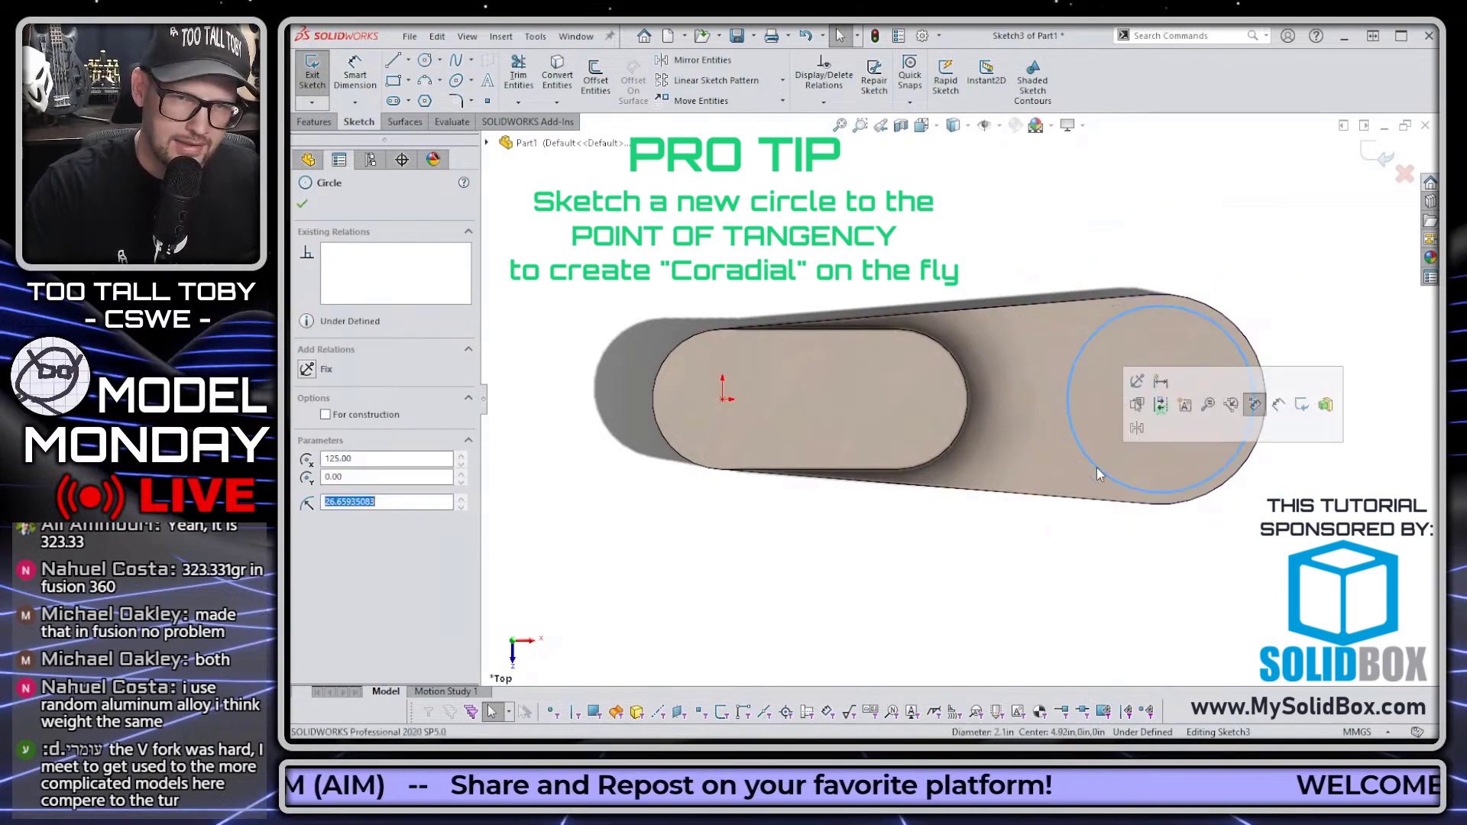
pyautogui.keyDown('ctrl'); pyautogui.click(1217, 314); pyautogui.keyUp('ctrl')
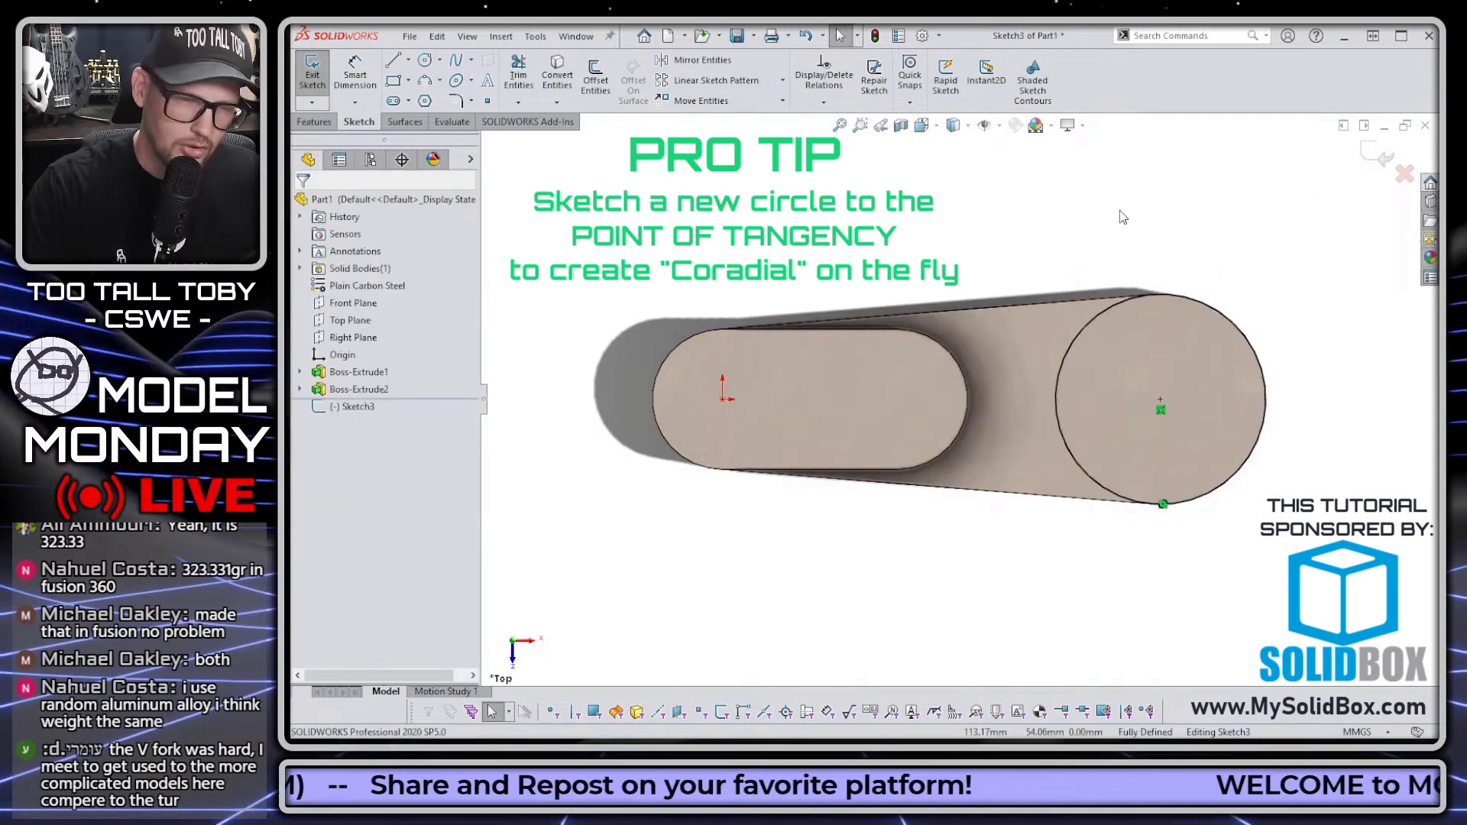
pyautogui.press('Delete')
# Draw a 60 mm diameter circle from the wide end's centre to the arc's upper tangency point and extrude it 50 mm upward.
pyautogui.press('s')
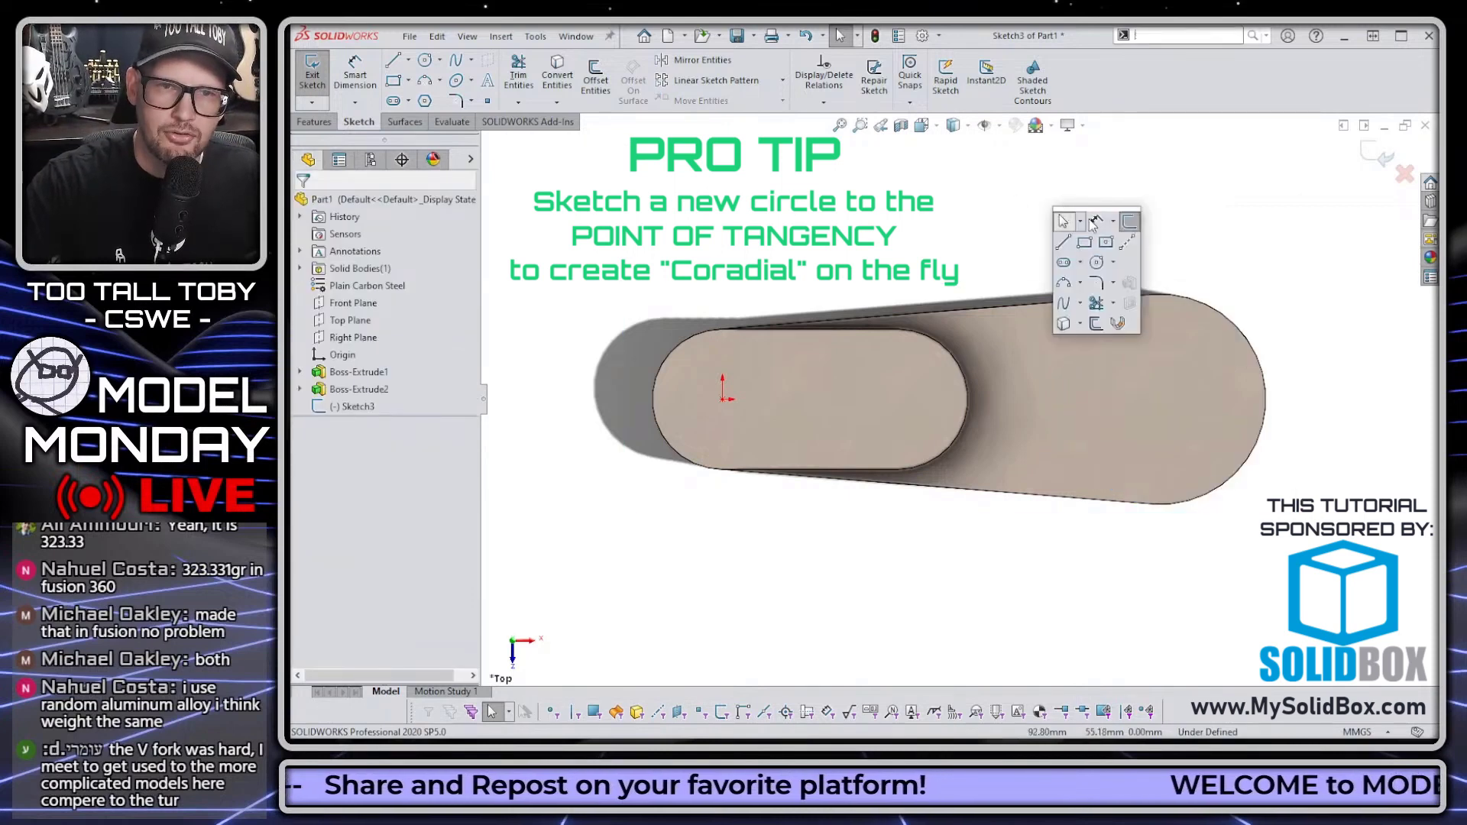
pyautogui.click(1100, 262)
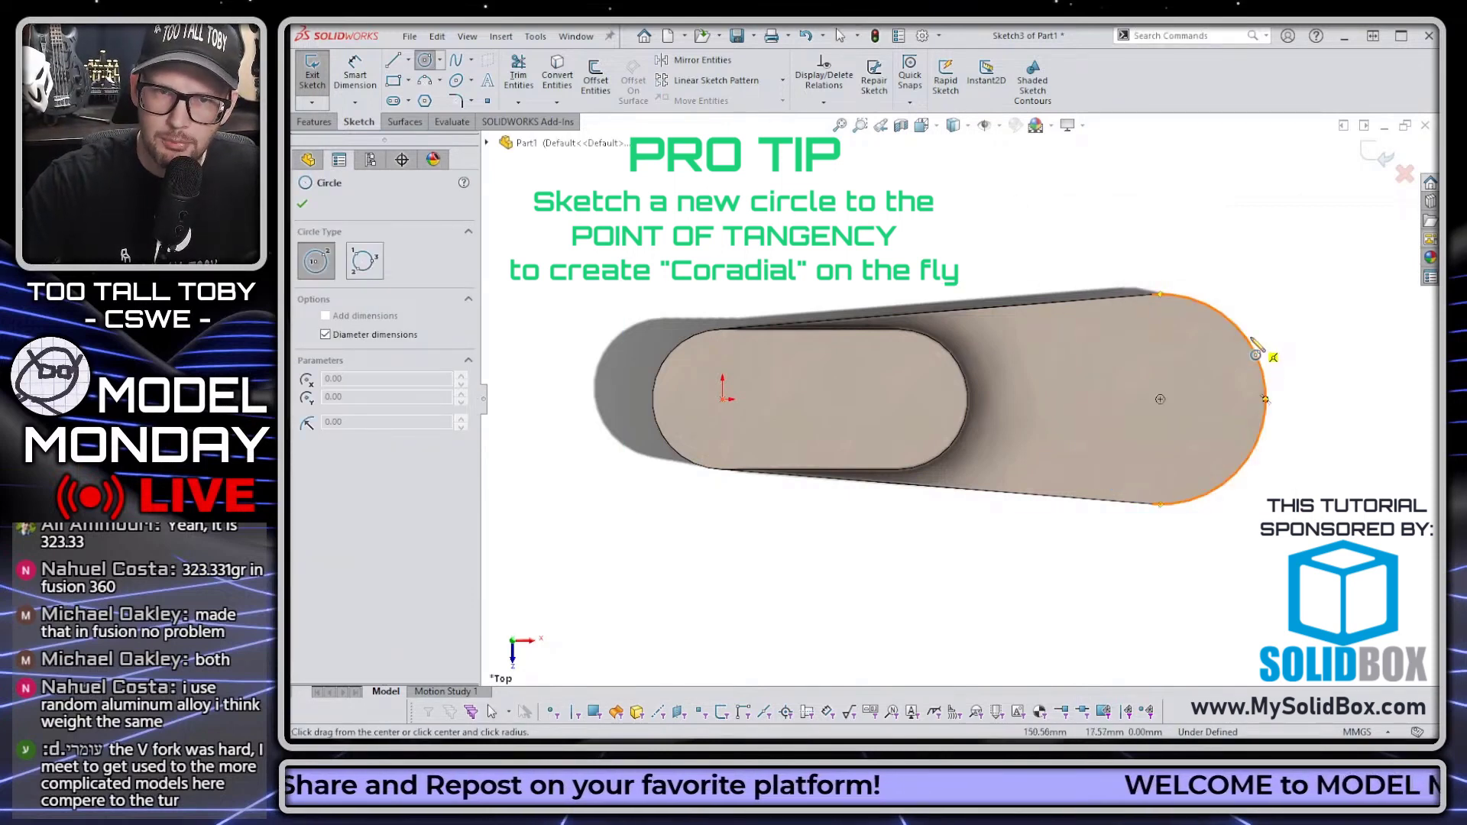
pyautogui.click(1160, 399)
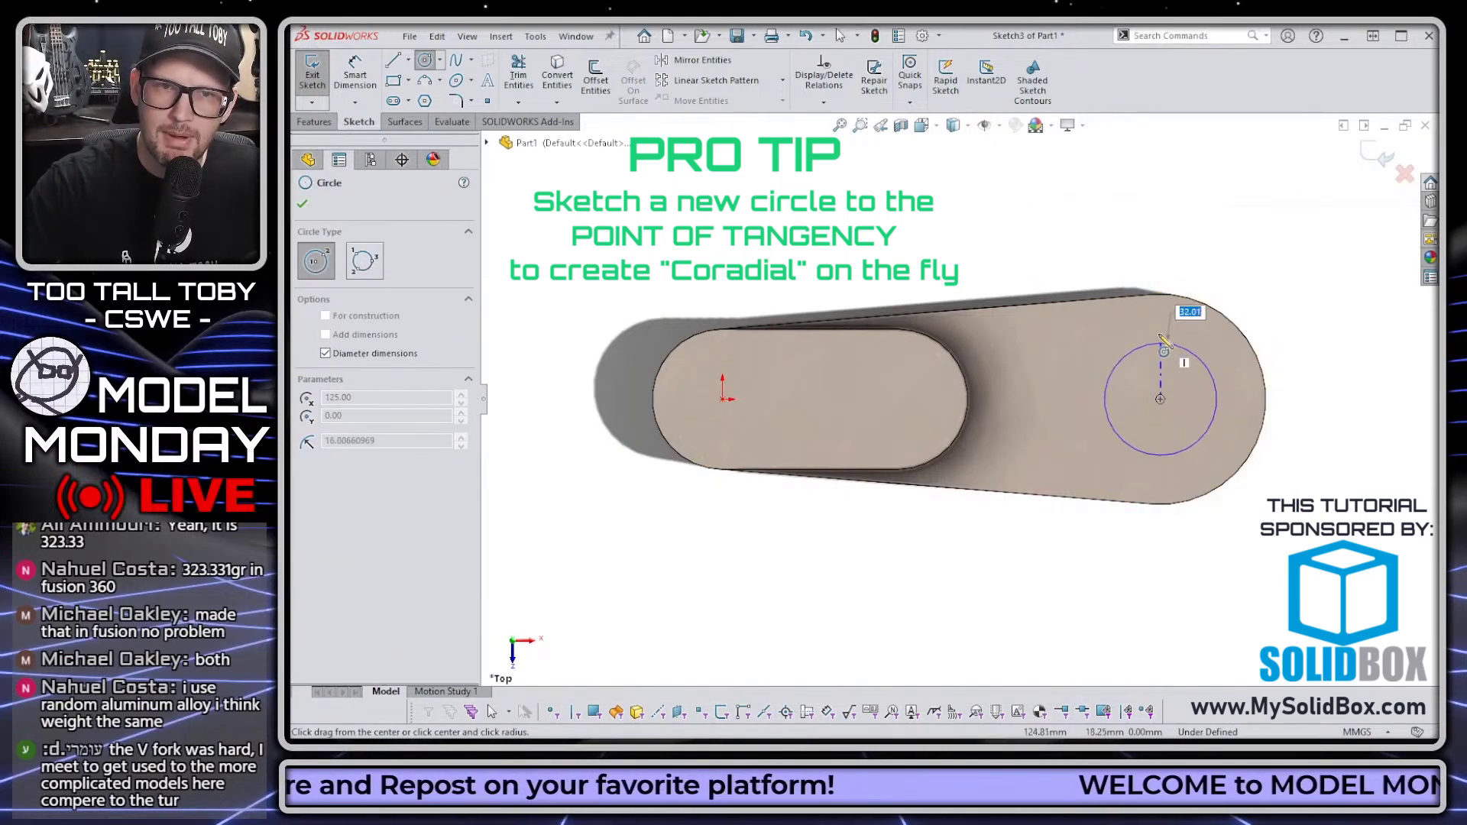
pyautogui.click(1154, 306)
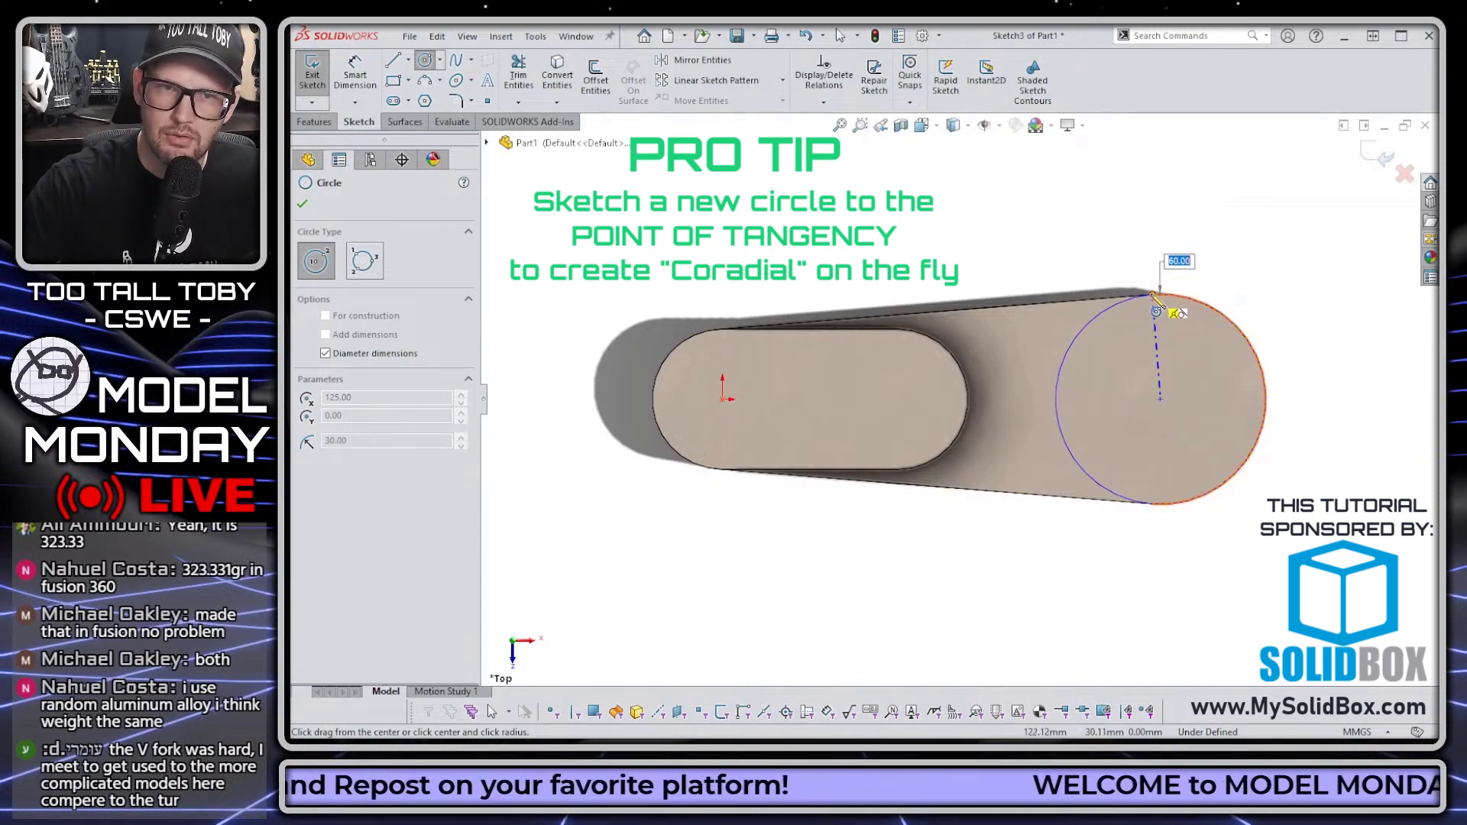
pyautogui.press('Return')
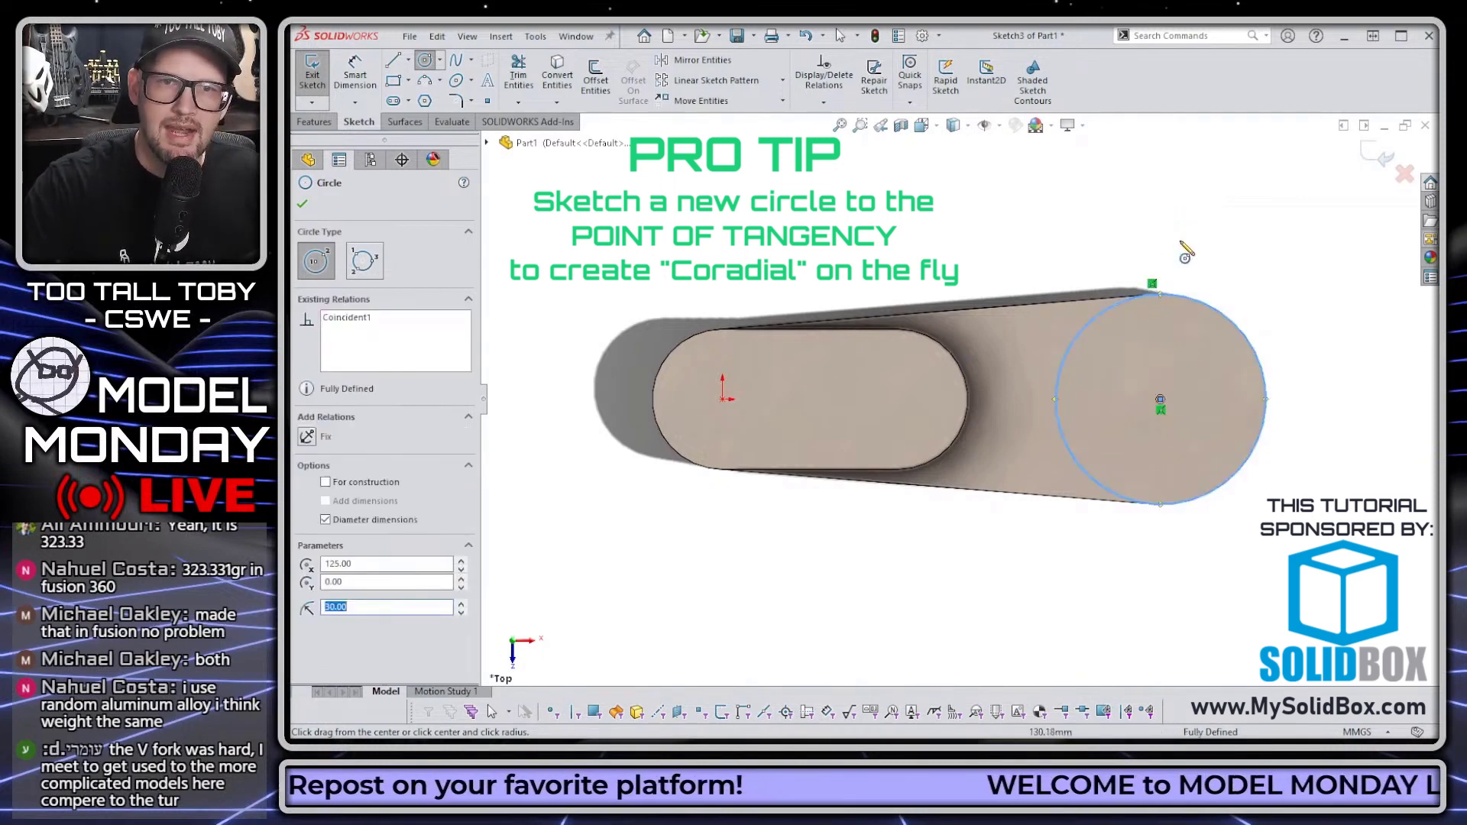
pyautogui.press('Escape')
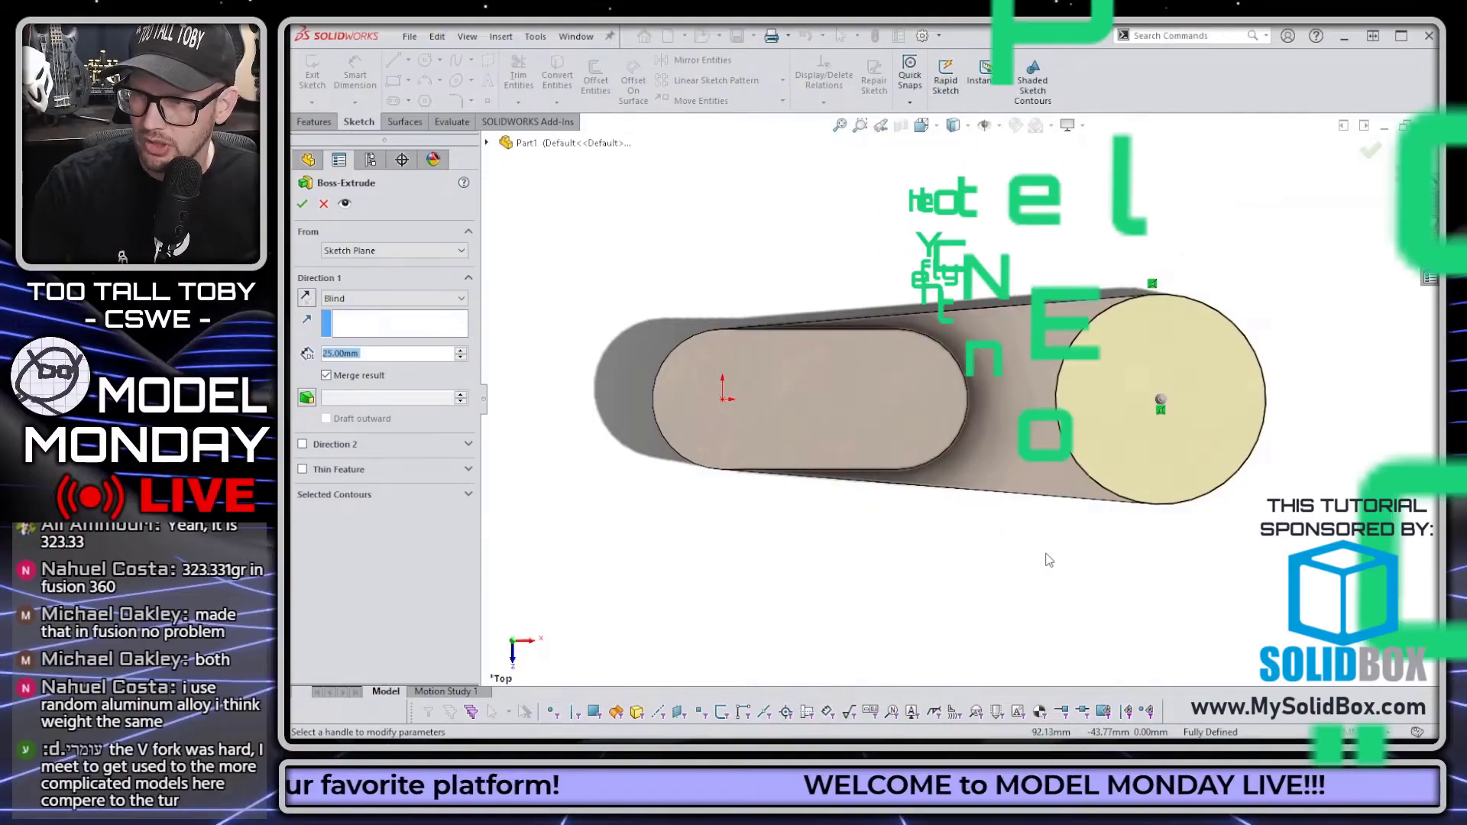
pyautogui.press('Return')
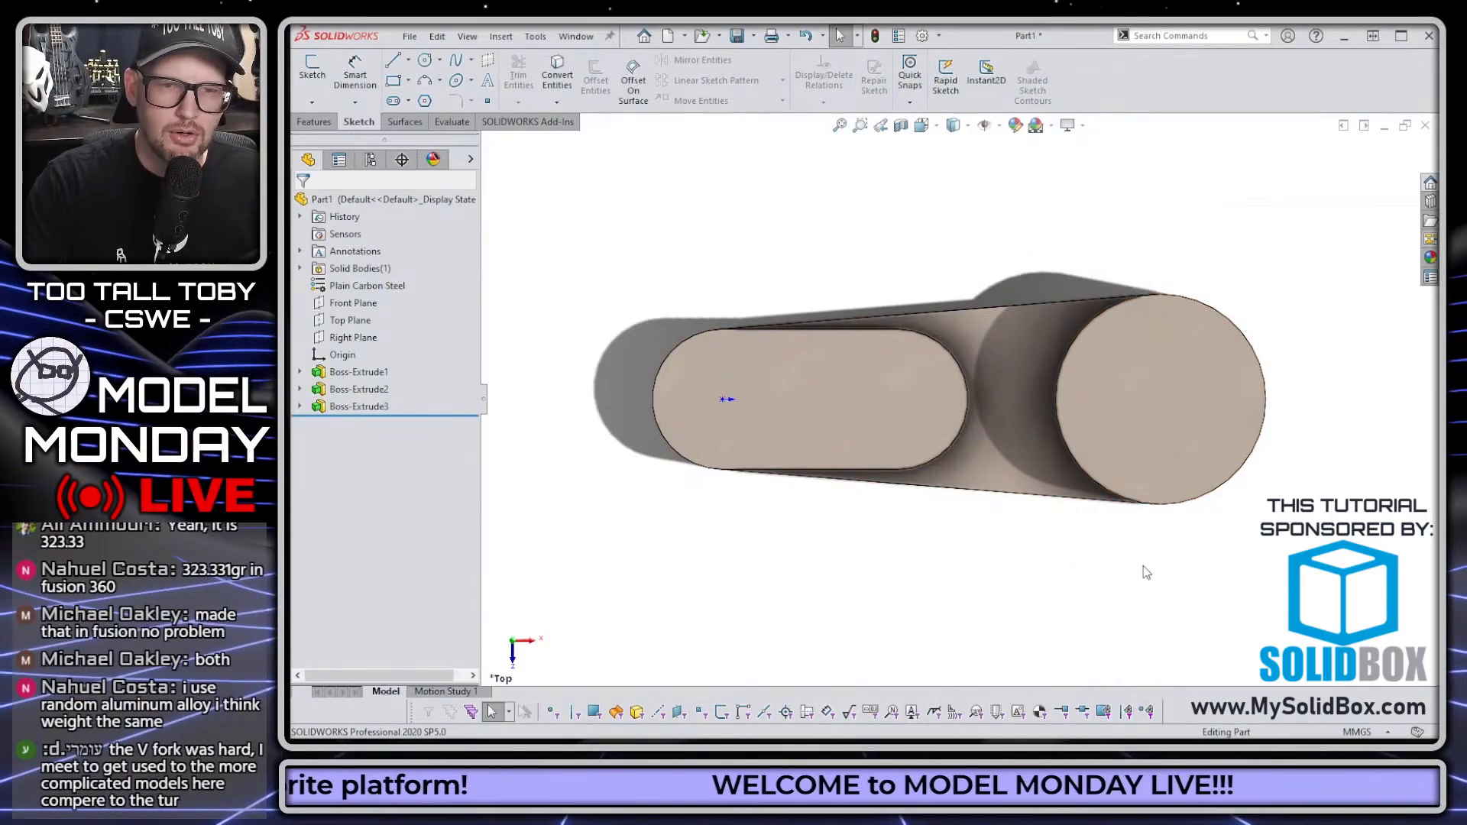
# Sketch a closed profile on the Front Plane from inside the cylindrical boss, with about 37 mm horizontal lines joined by an outer arc of about 13 mm radius.
pyautogui.hotkey('ctrl', '1')
pyautogui.click(353, 303)
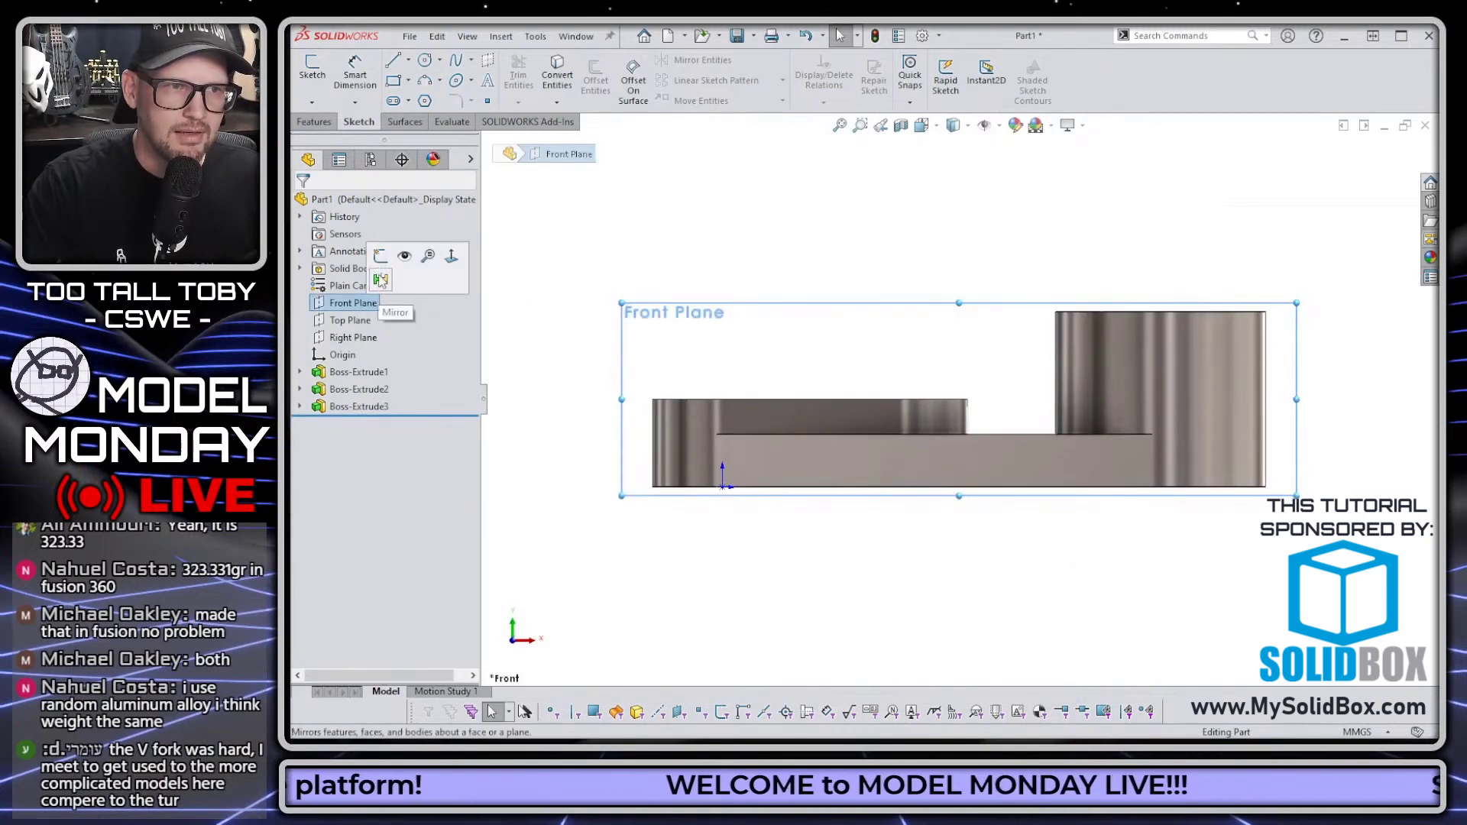
pyautogui.click(381, 256)
pyautogui.press('s')
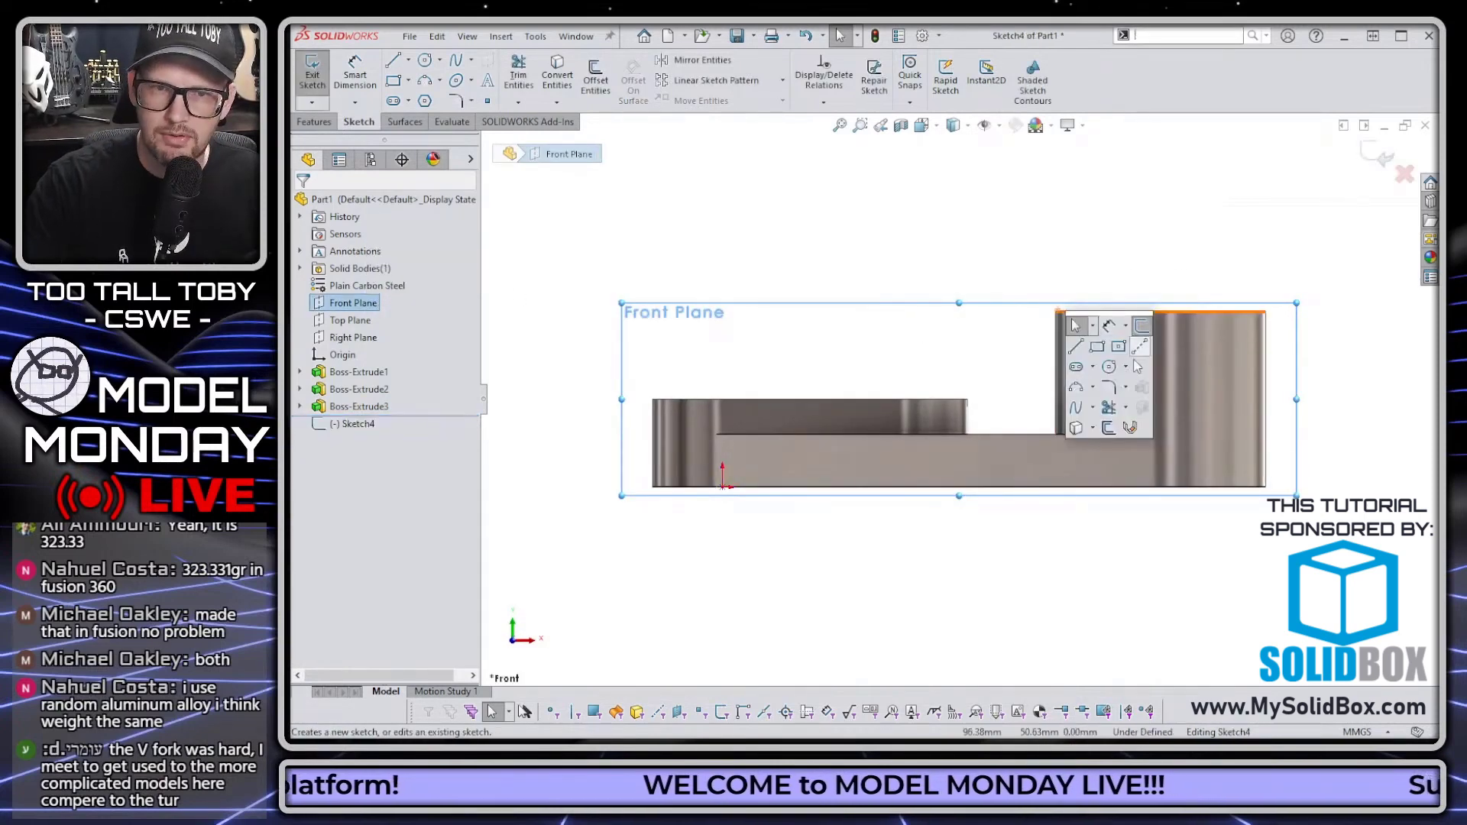
pyautogui.click(1078, 348)
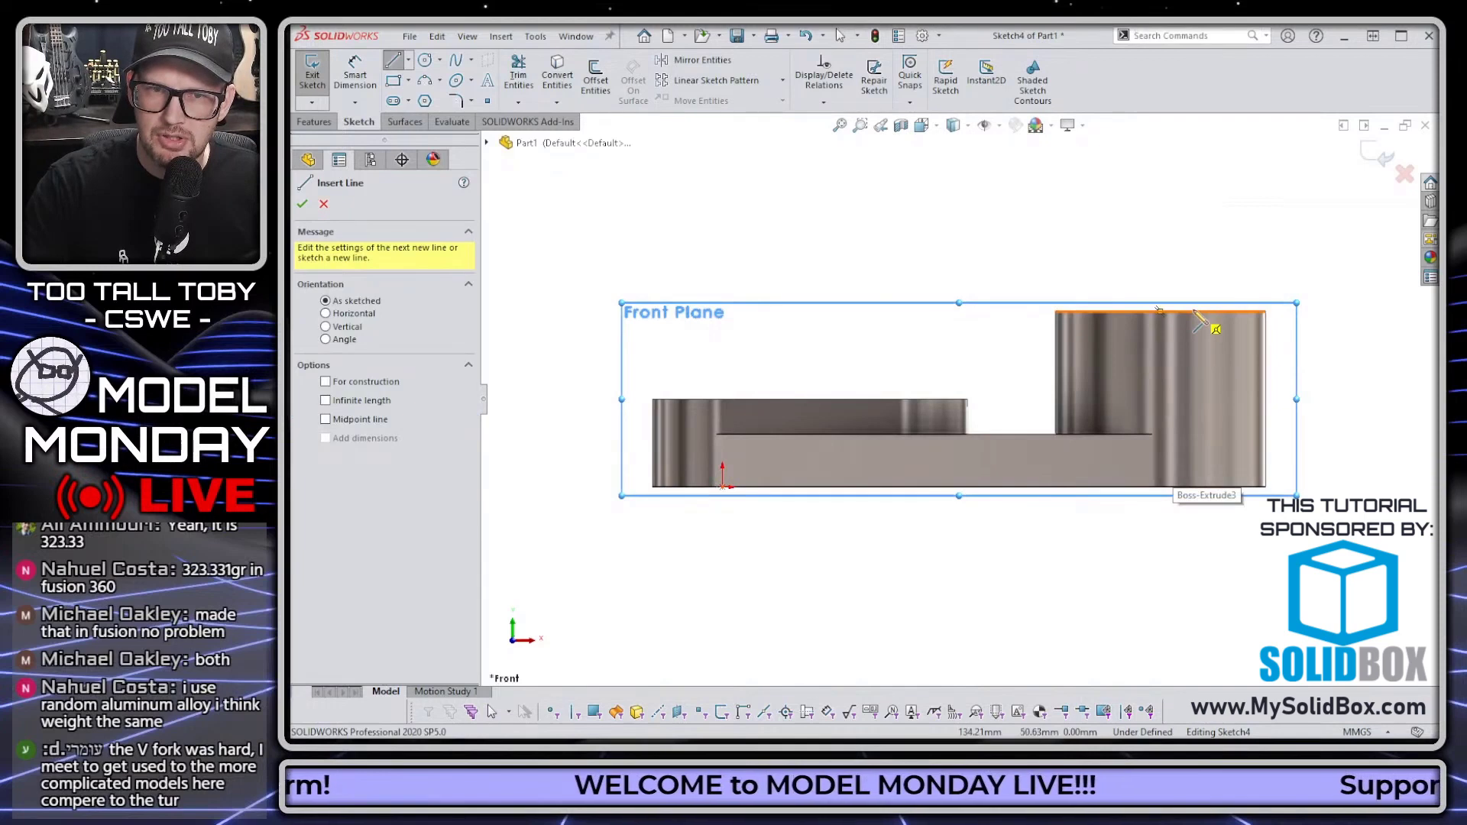
pyautogui.click(1159, 311)
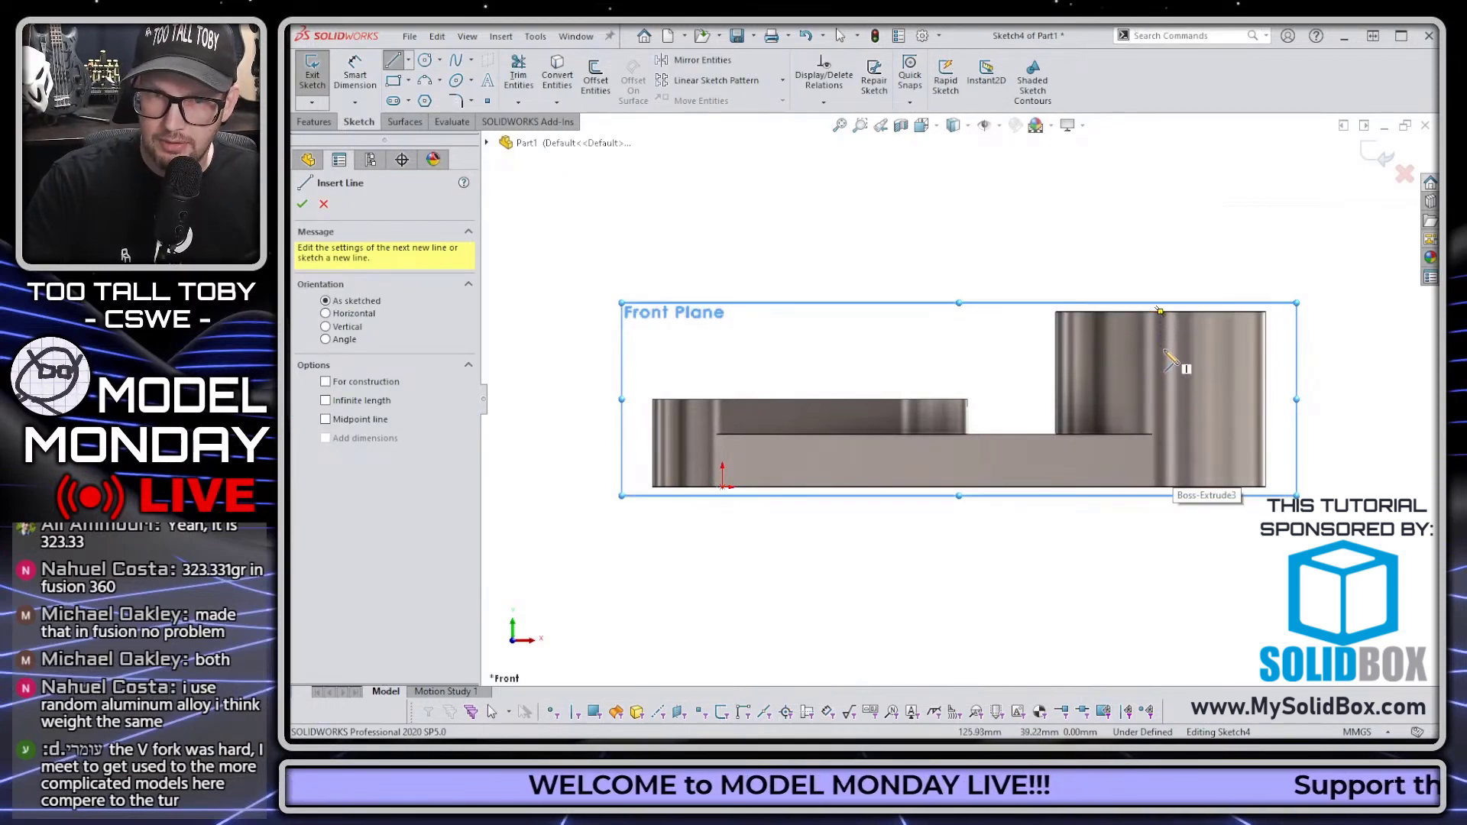
pyautogui.click(1160, 352)
pyautogui.click(1290, 351)
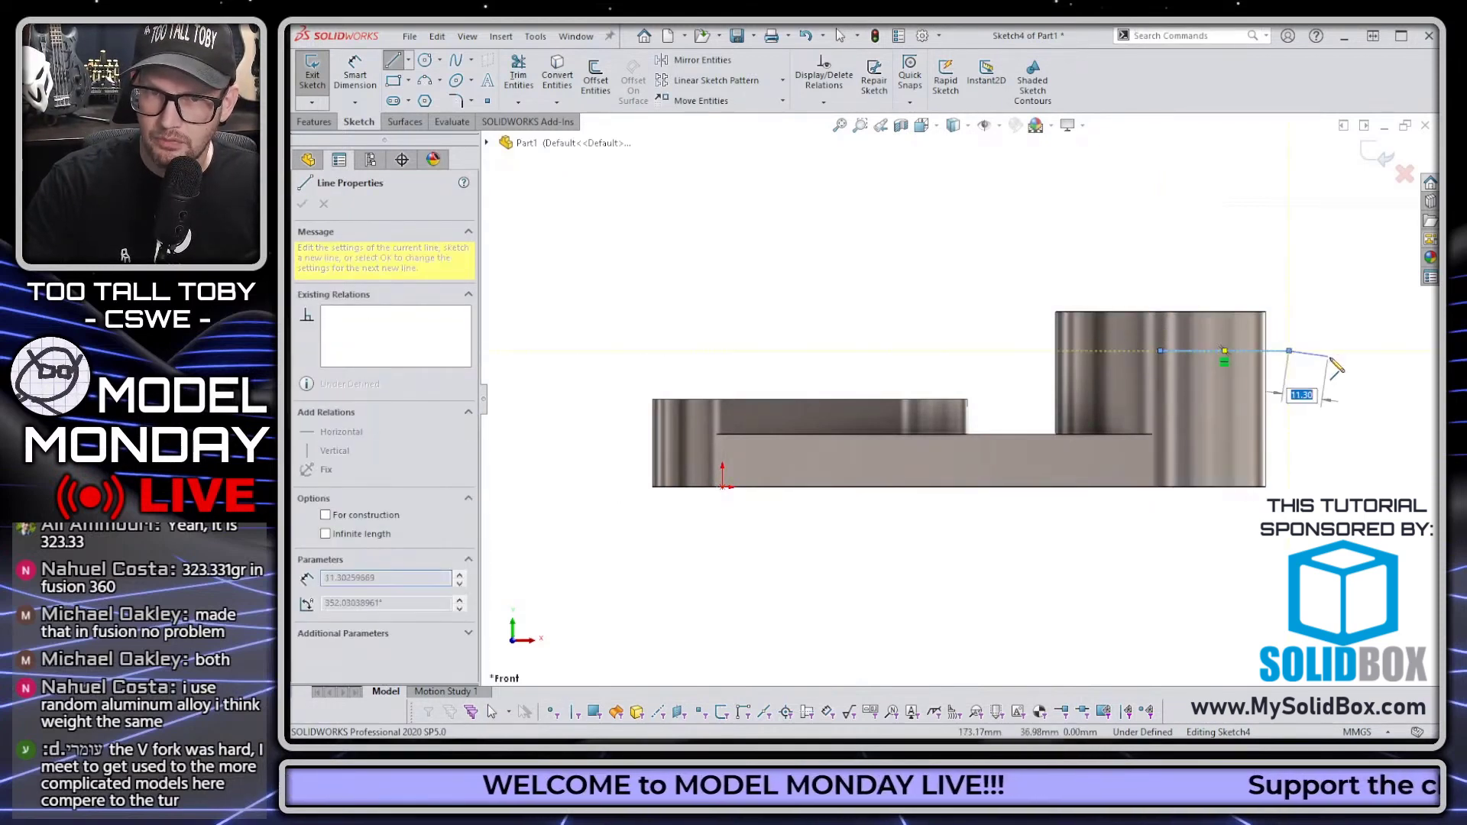
pyautogui.click(1290, 444)
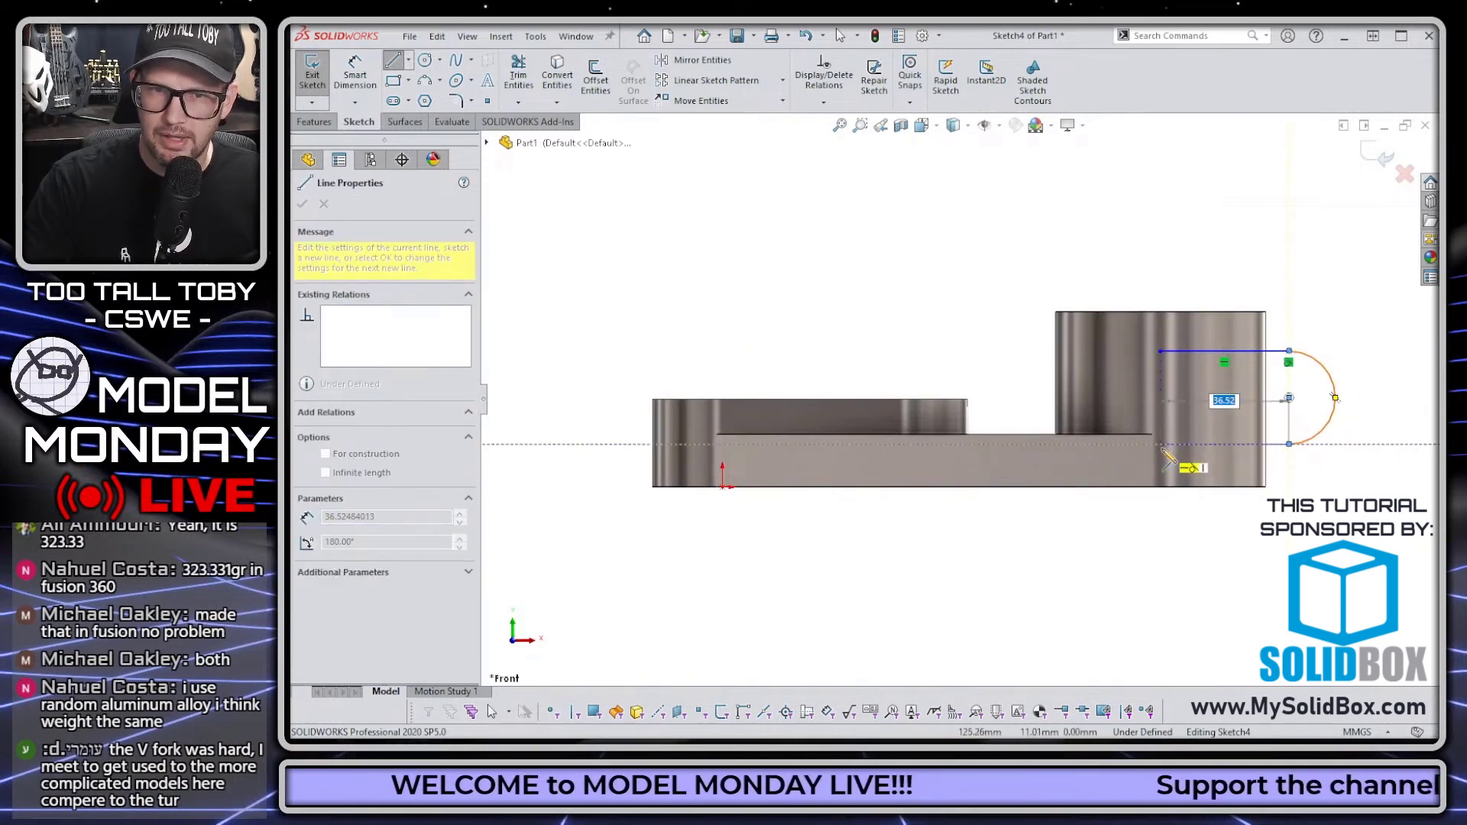
pyautogui.click(1160, 444)
pyautogui.click(1161, 352)
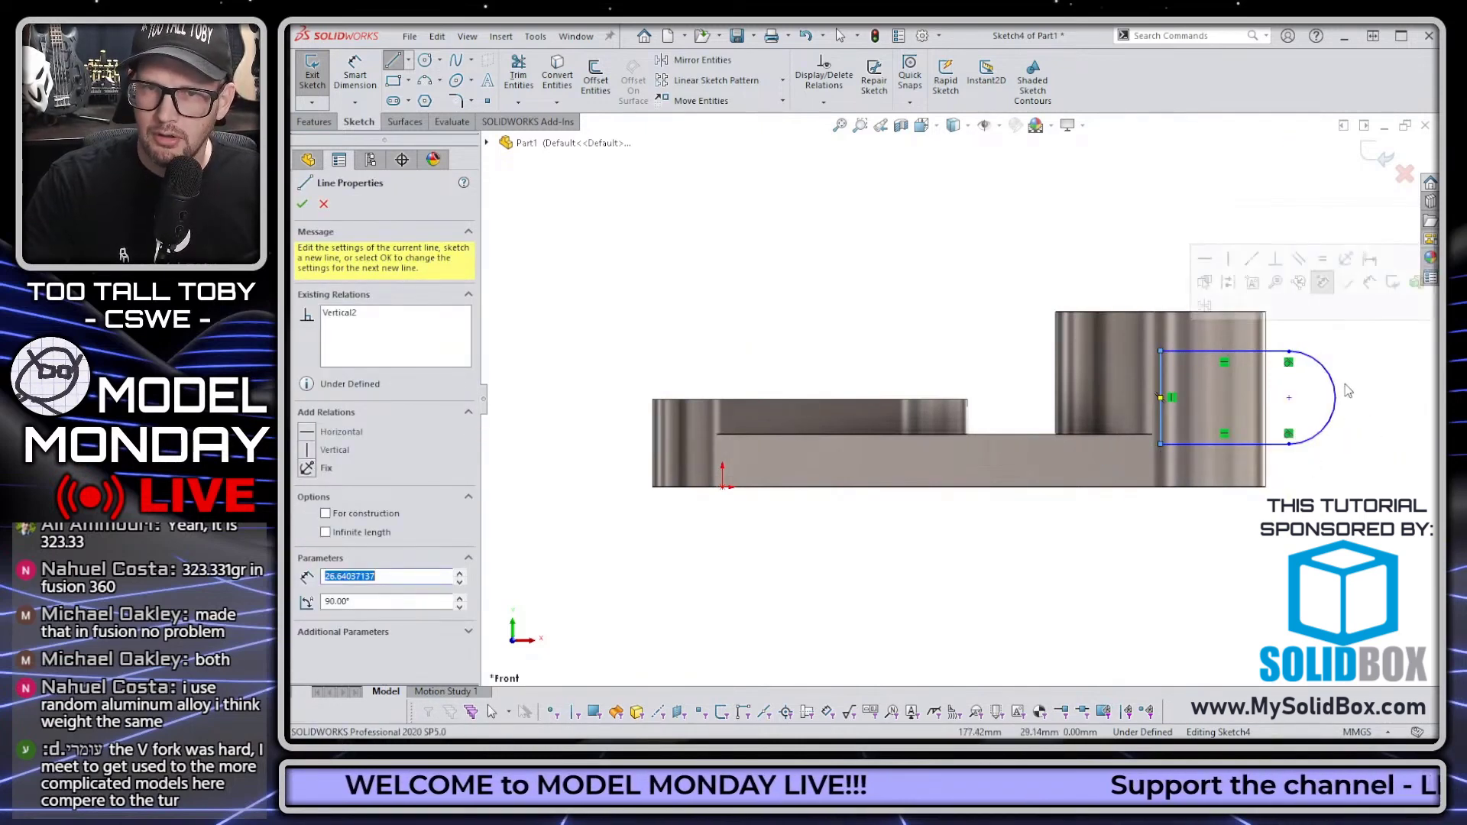
# Dimension the profile's outer arc with a radius of 14 mm.
pyautogui.press('s')
pyautogui.click(1375, 398)
pyautogui.click(1315, 360)
pyautogui.click(1352, 318)
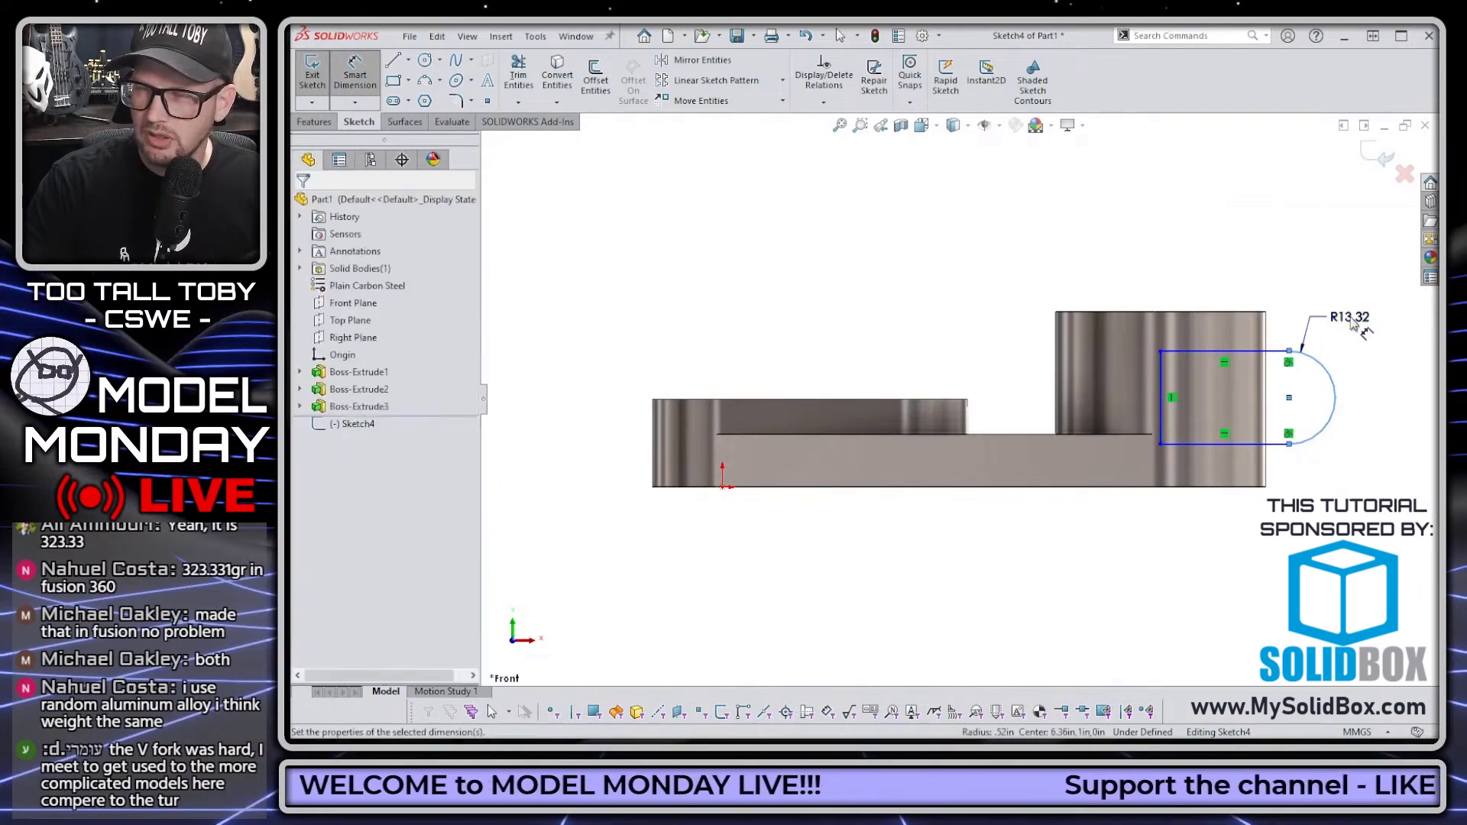
pyautogui.click(1353, 324)
pyautogui.write('14')
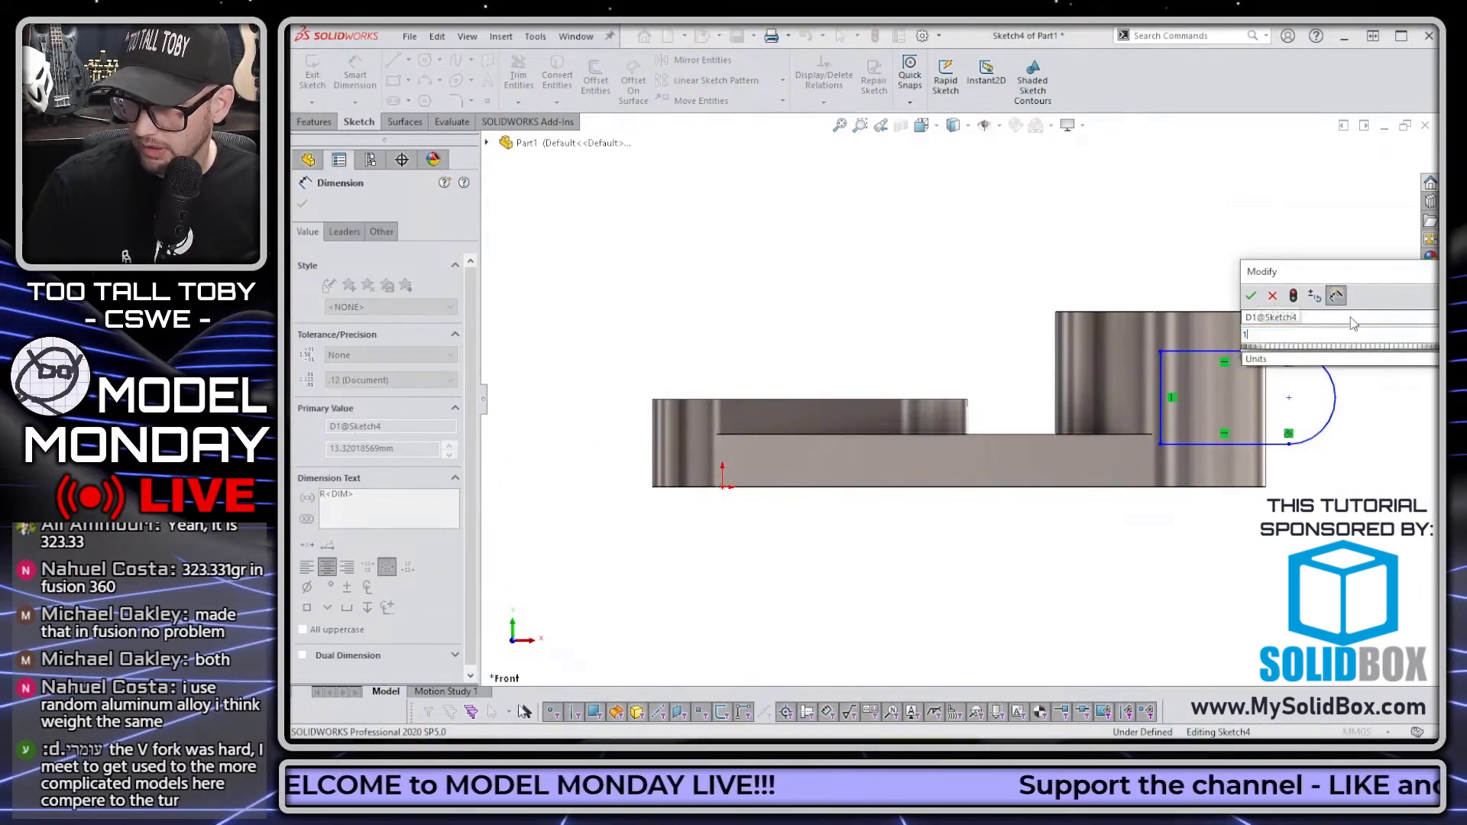
pyautogui.press('Return')
pyautogui.press('Escape')
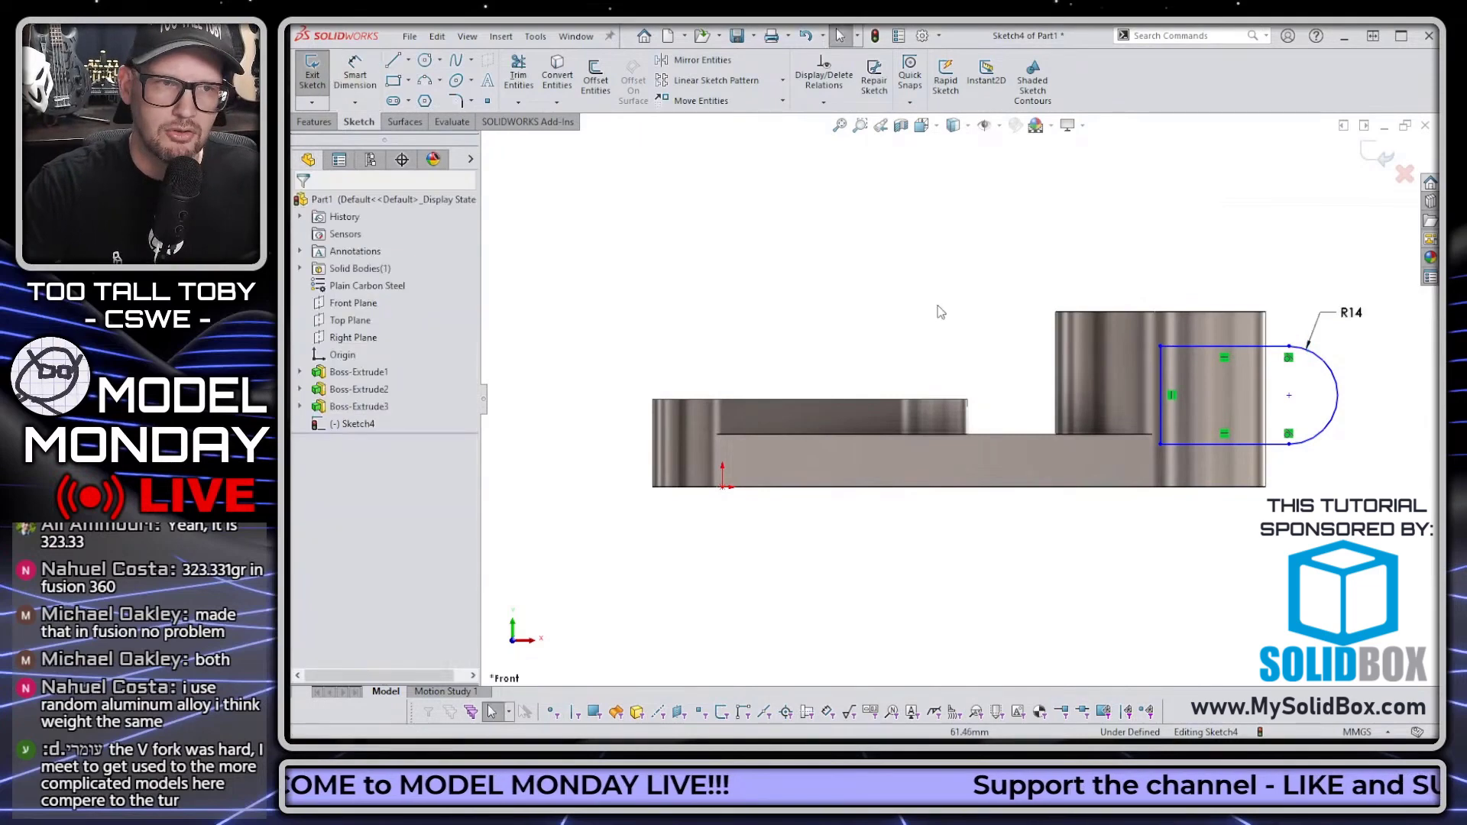
# Show the temporary axes and make the profile's vertical line collinear with the cylindrical boss's axis.
pyautogui.click(1001, 125)
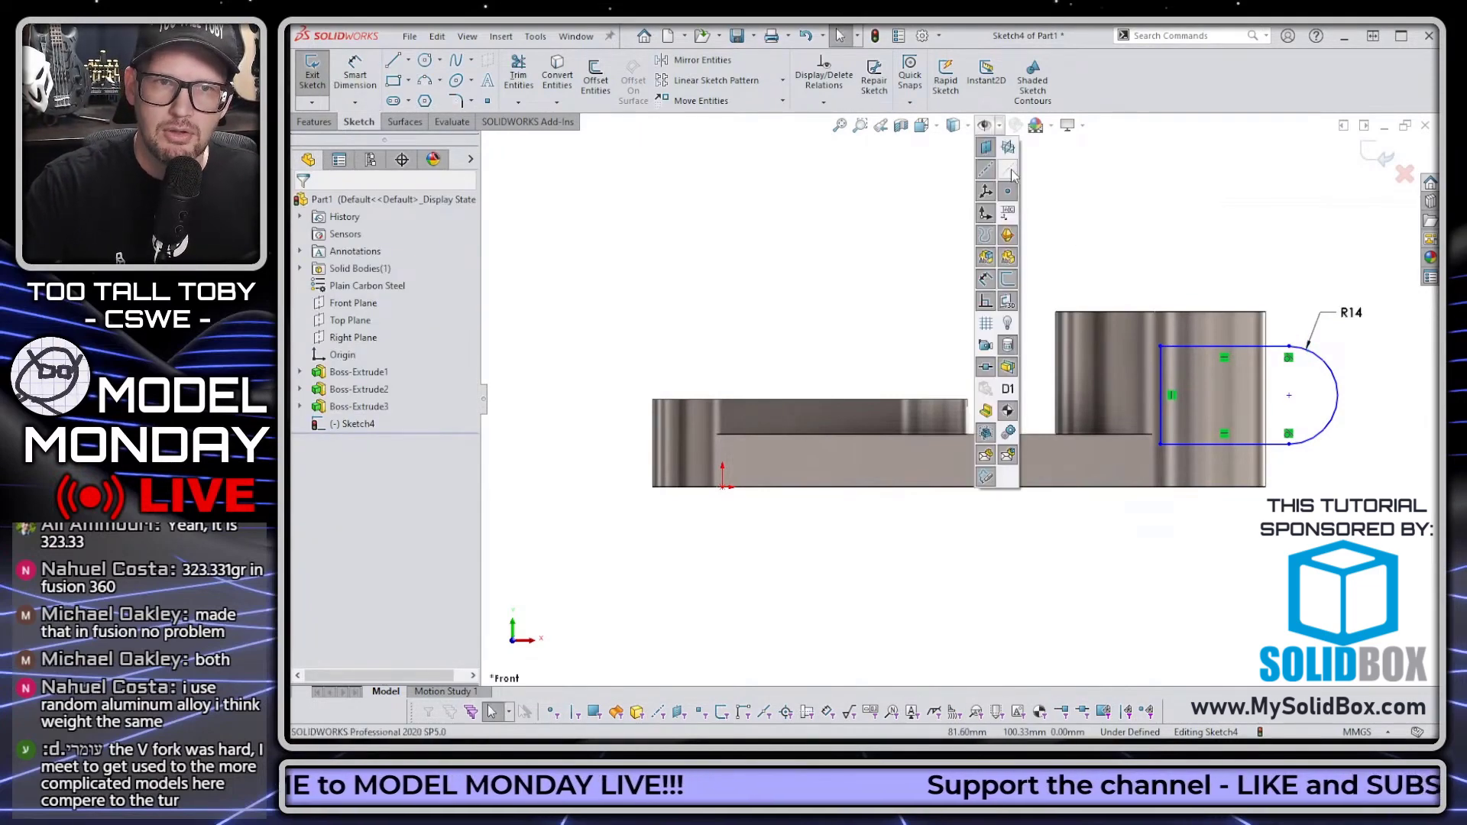
pyautogui.click(1013, 175)
pyautogui.moveTo(1161, 427); pyautogui.dragTo(1195, 422)
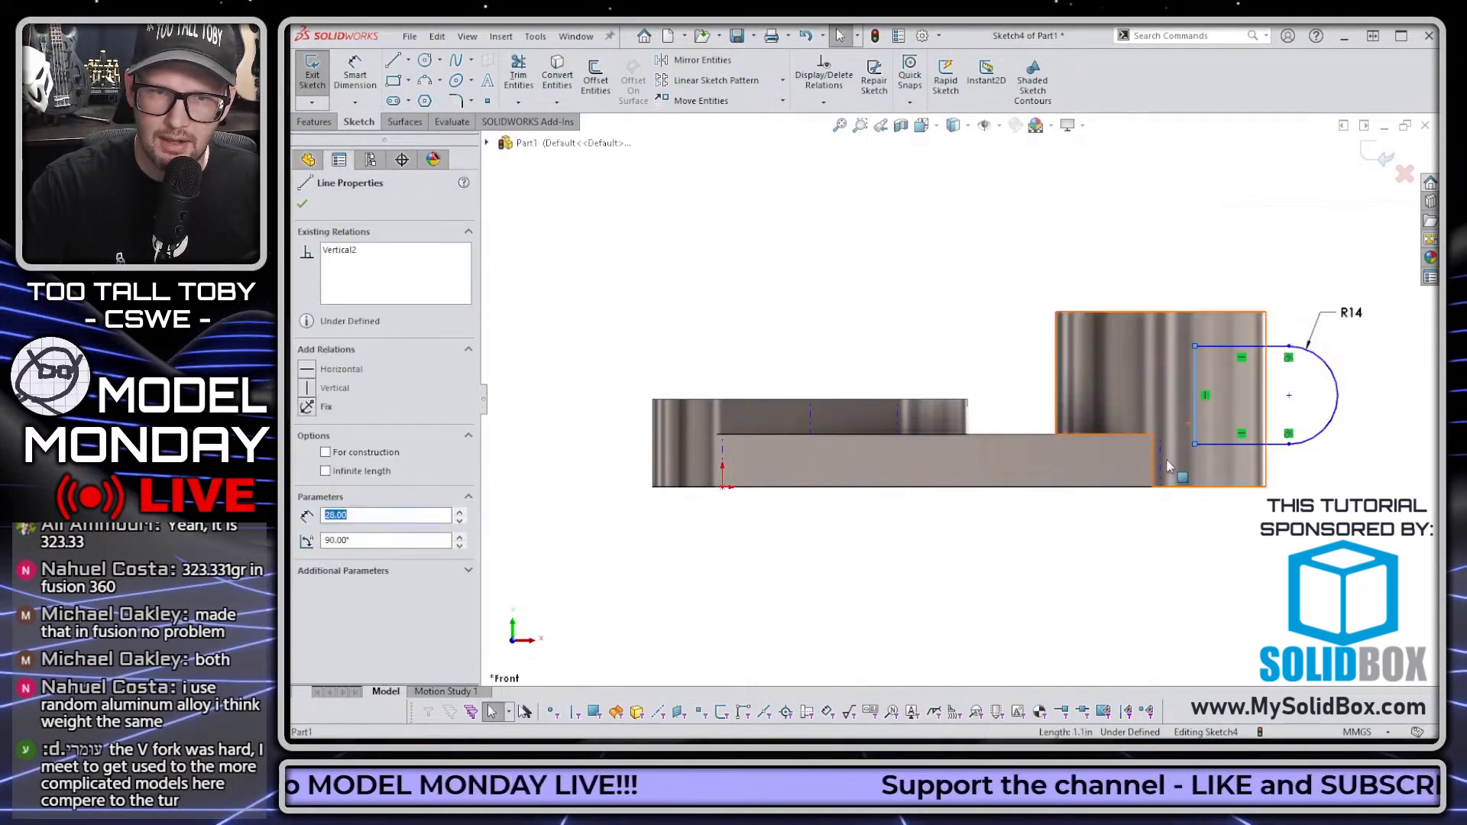
pyautogui.click(1161, 464)
pyautogui.keyDown('ctrl'); pyautogui.click(1195, 425); pyautogui.keyUp('ctrl')
pyautogui.click(1230, 371)
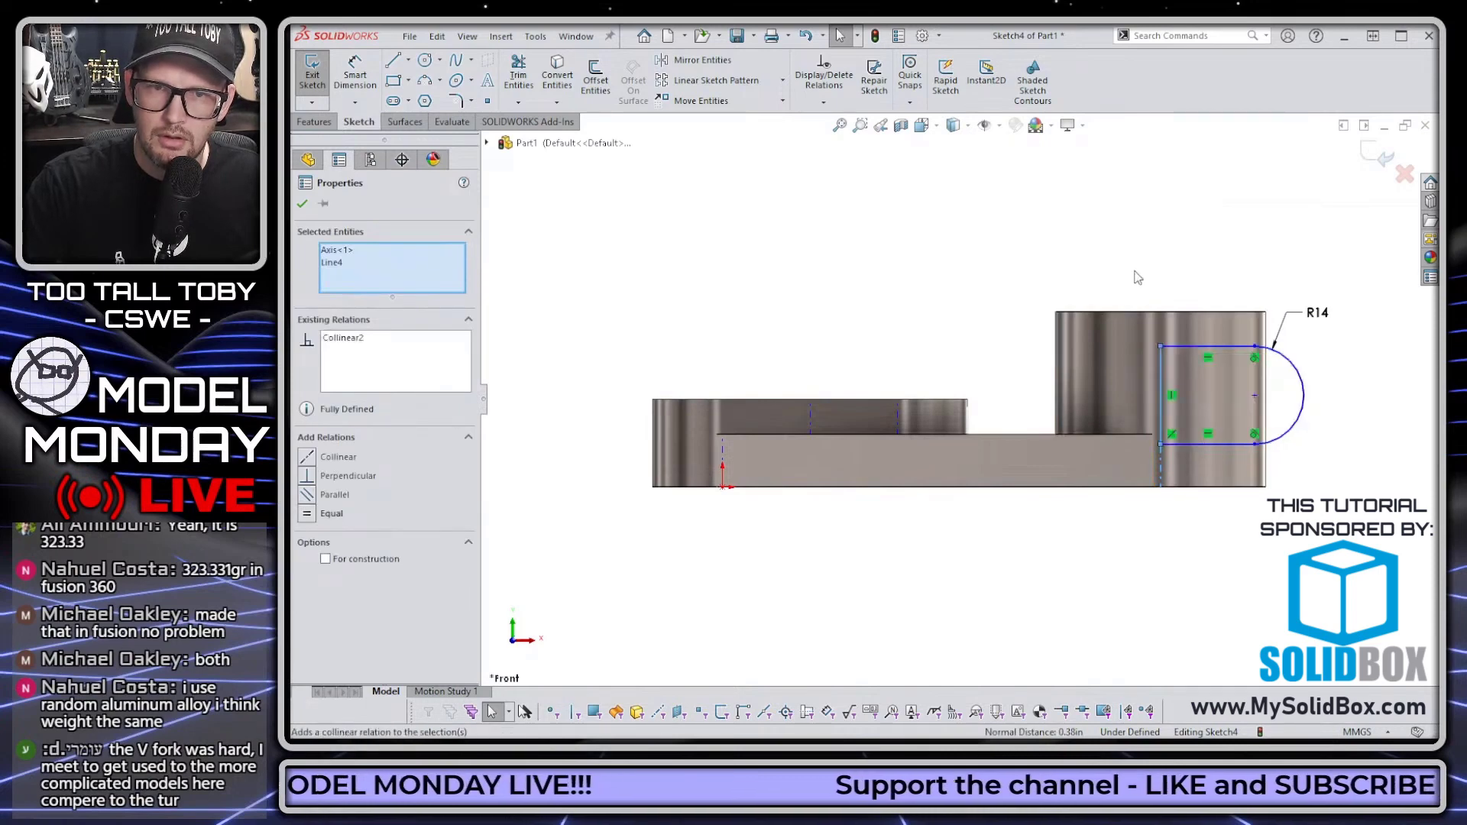
# Pull the profile's arc outward past the boss and dimension its centre 26 mm above the bracket's bottom edge.
pyautogui.click(1143, 273)
pyautogui.moveTo(1256, 397); pyautogui.dragTo(1304, 395)
pyautogui.click(1220, 265)
pyautogui.press('s')
pyautogui.click(1323, 295)
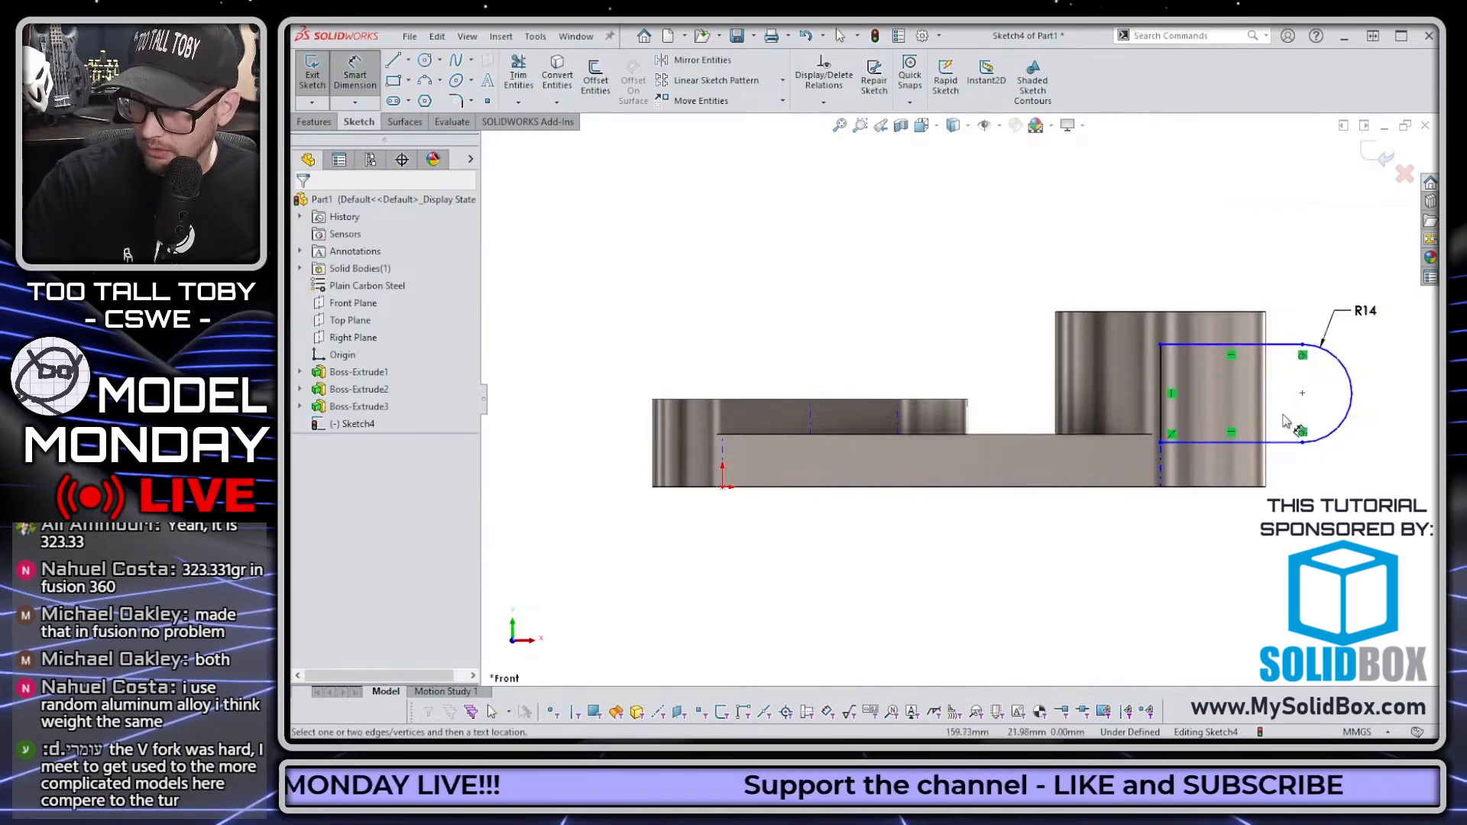
pyautogui.scroll(2, 1234, 495)
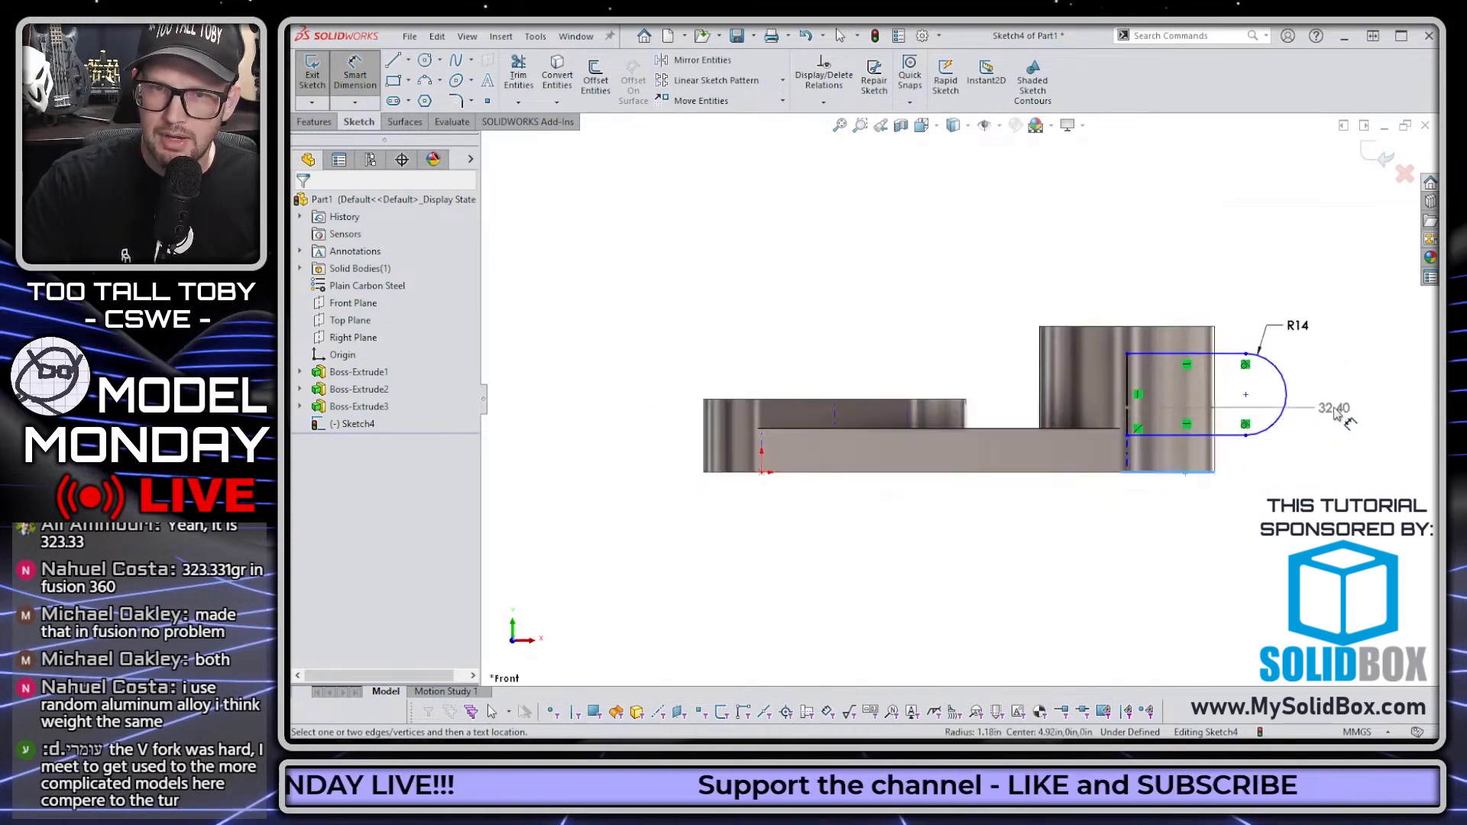
pyautogui.click(1287, 408)
pyautogui.click(1305, 441)
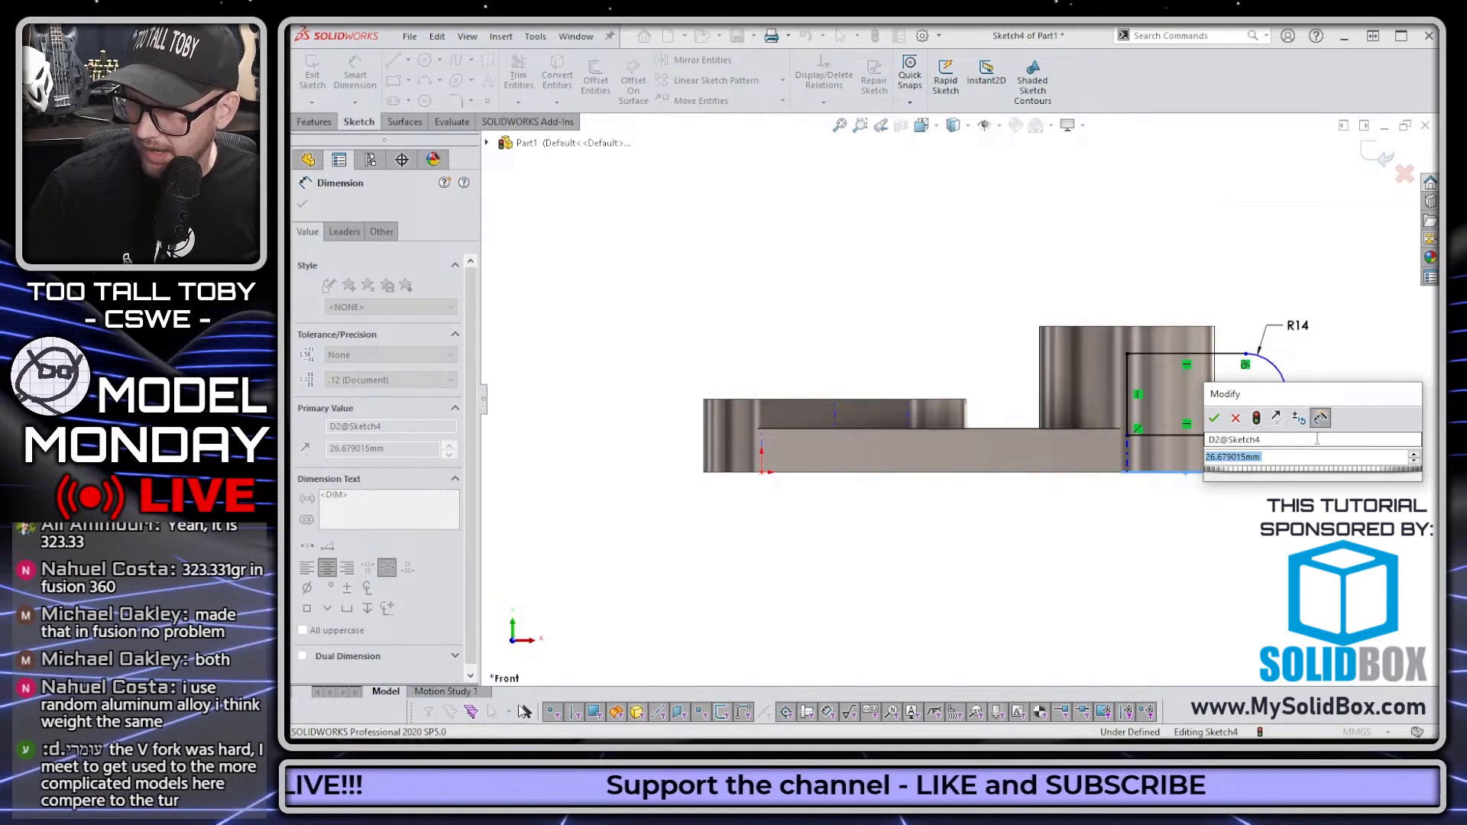
pyautogui.write('26')
pyautogui.press('Return')
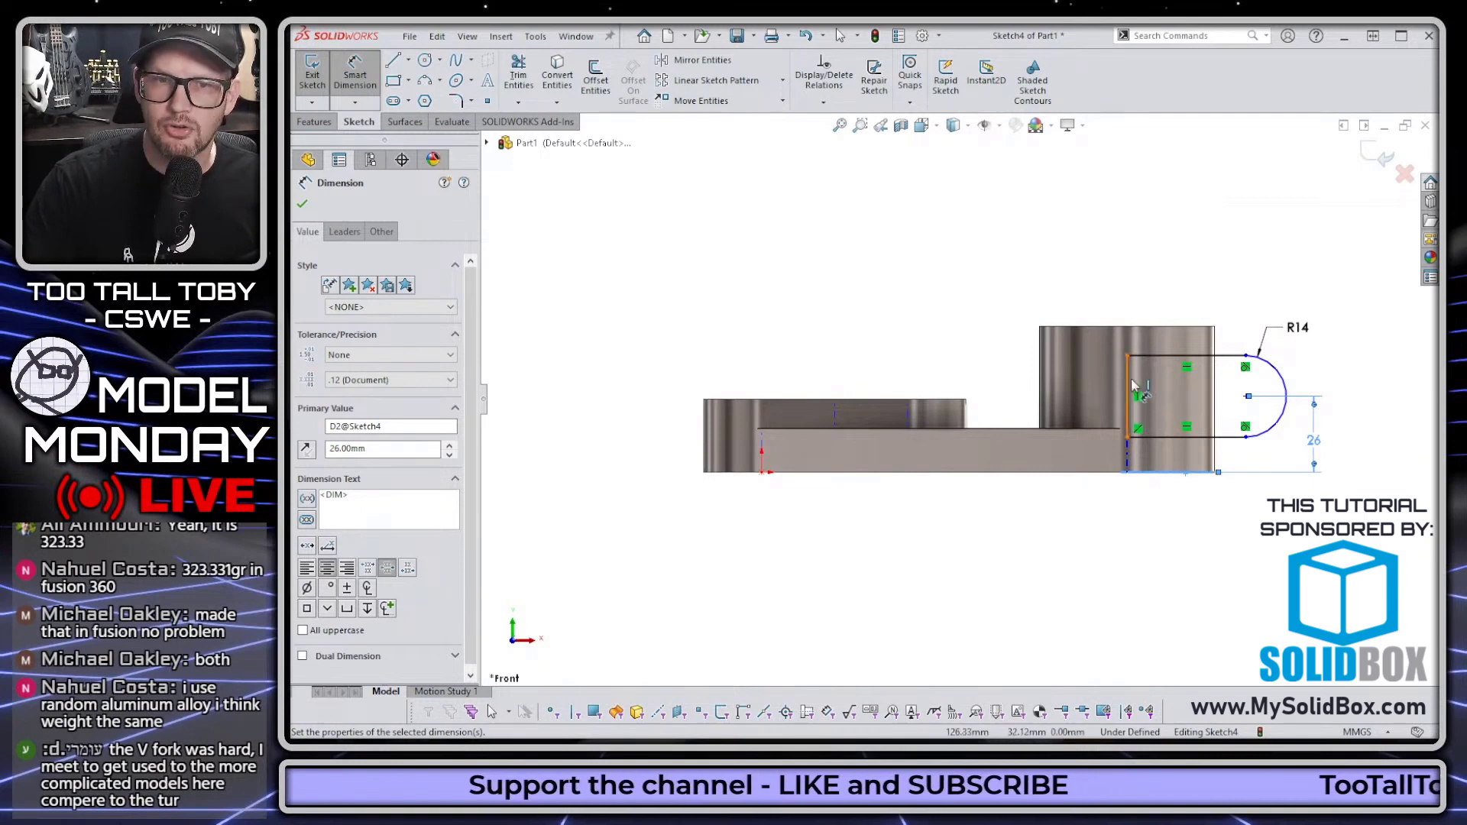
# Dimension the profile's overall length as 54 mm from its vertical line to the outermost point of the arc.
pyautogui.click(1130, 386)
pyautogui.click(1287, 384)
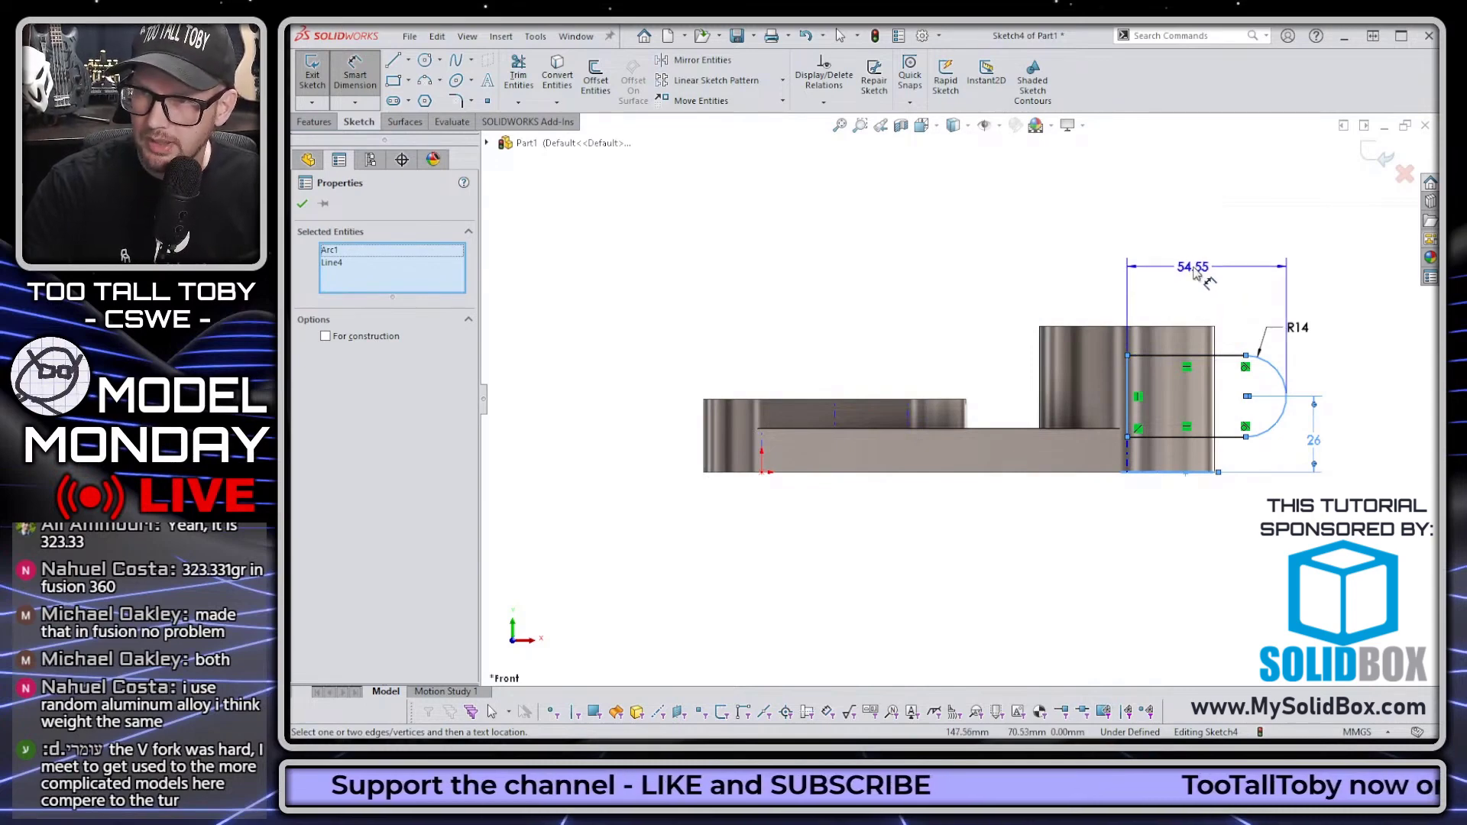
pyautogui.click(1196, 273)
pyautogui.write('54')
pyautogui.press('Return')
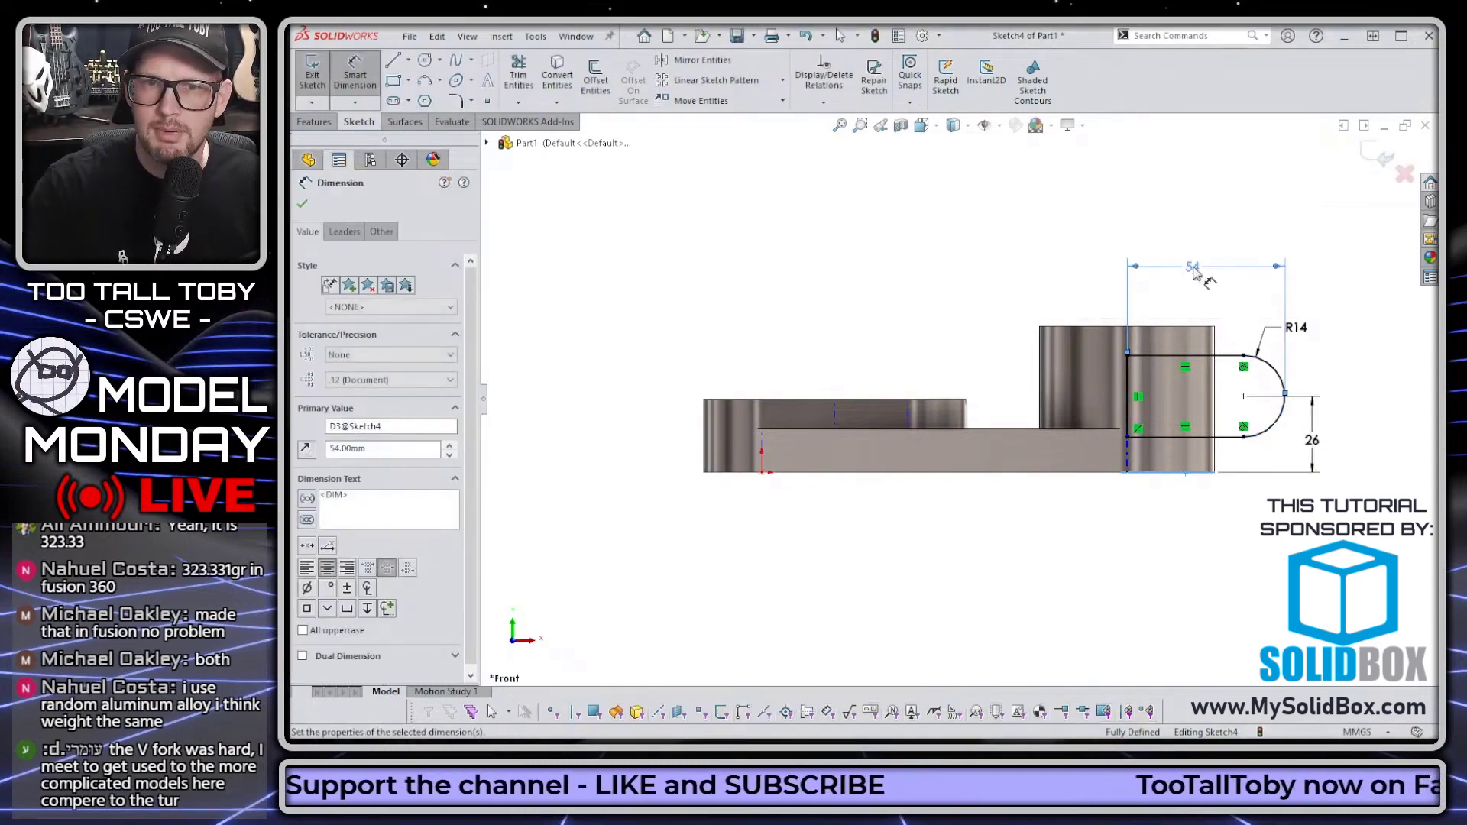
# Extrude the rounded profile 22 mm with the Mid Plane end condition, merged with the bracket.
pyautogui.press('s')
pyautogui.click(1336, 388)
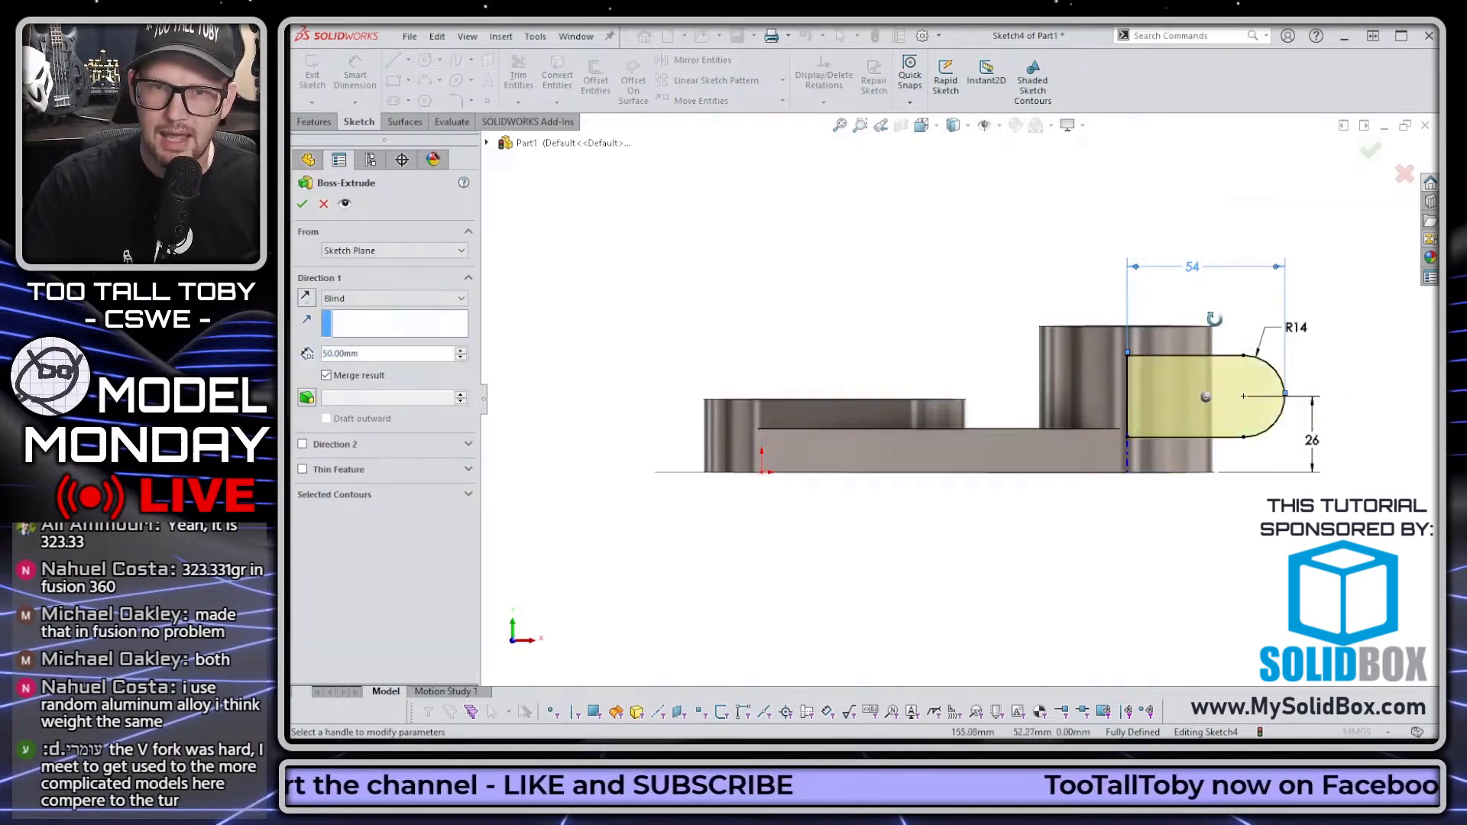
pyautogui.doubleClick(380, 353)
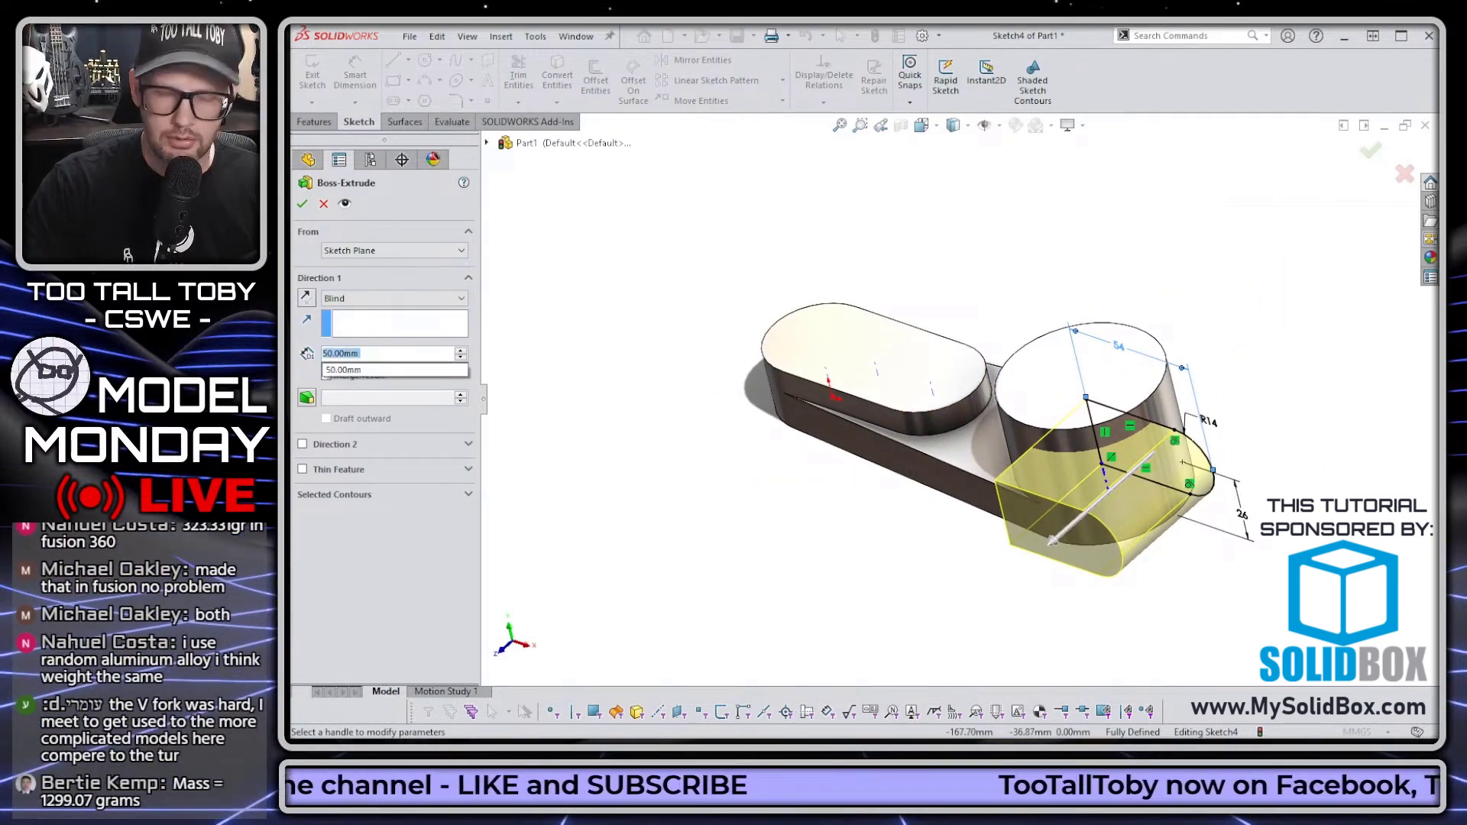
pyautogui.write('22')
pyautogui.press('Return')
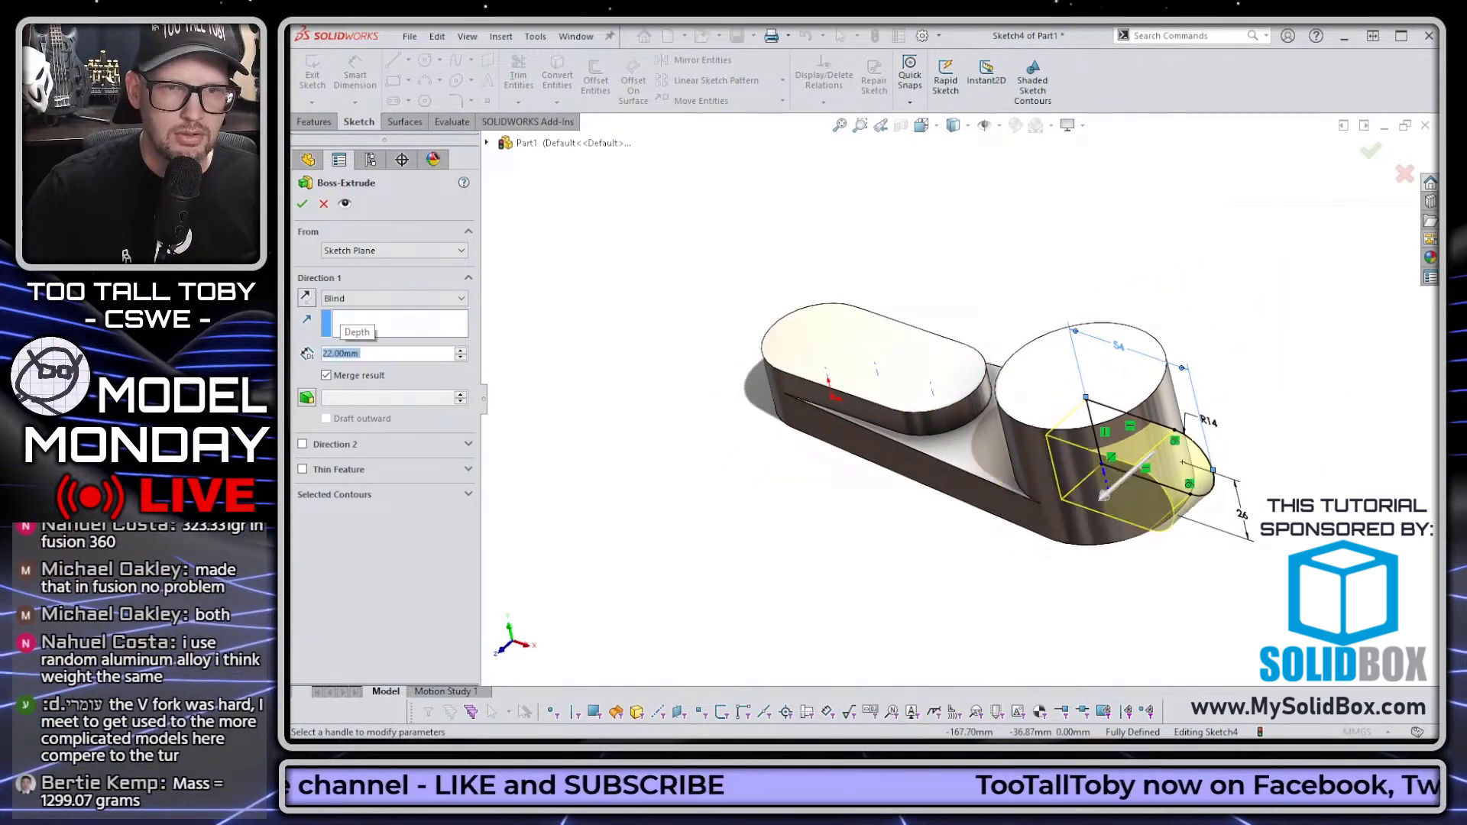
pyautogui.rightClick(1000, 220)
pyautogui.click(1069, 522)
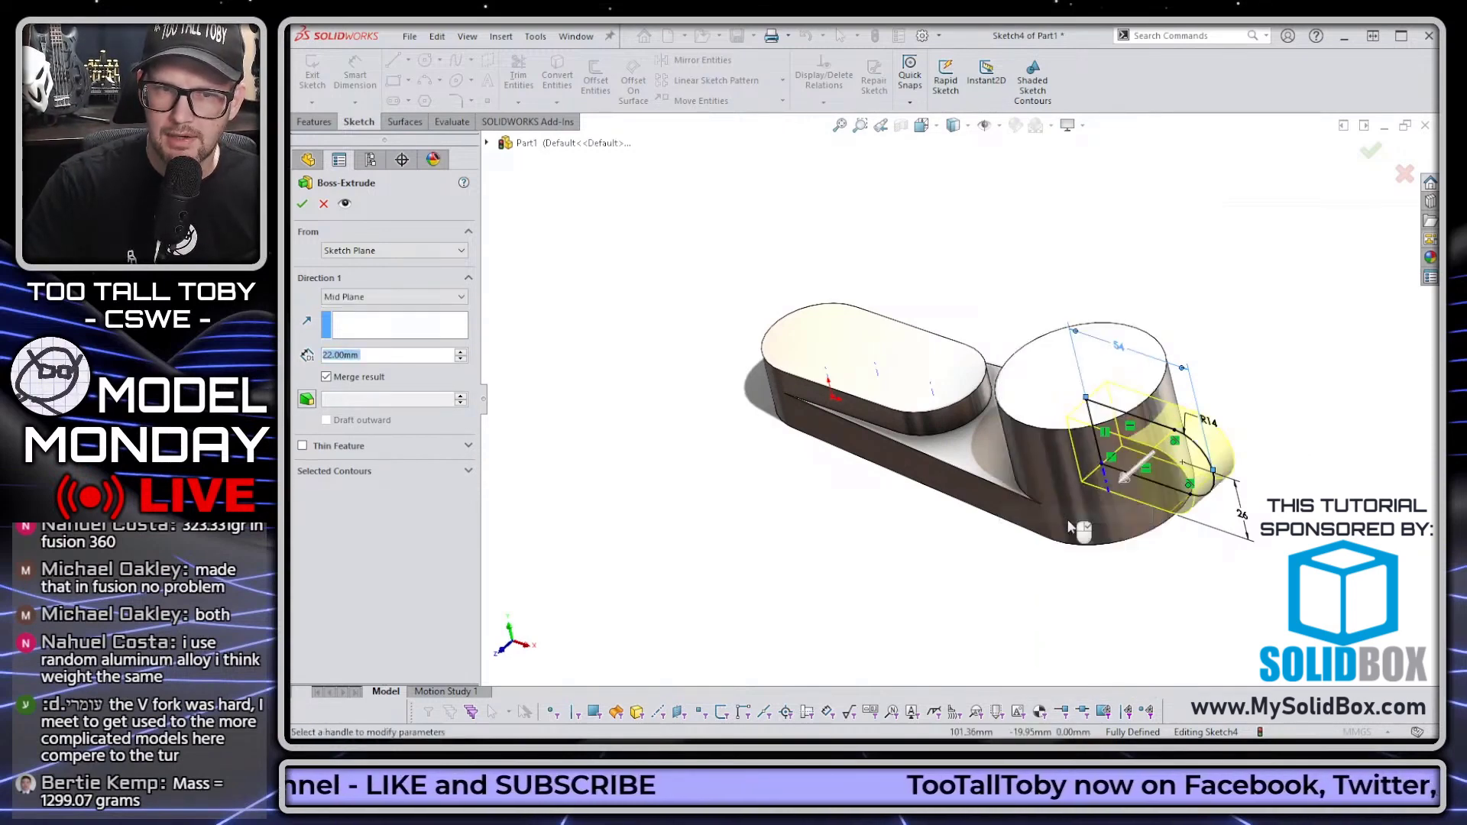
pyautogui.press('Return')
# Roll the history back to before the rounded tab and sketch a 40 mm diameter circle centred on the cylindrical boss's top face.
pyautogui.moveTo(989, 281)
pyautogui.mouseDown(button='middle')
pyautogui.moveTo(1058, 219)
pyautogui.moveTo(1068, 173)
pyautogui.moveTo(1001, 295)
pyautogui.moveTo(1008, 265)
pyautogui.mouseUp(button='middle')
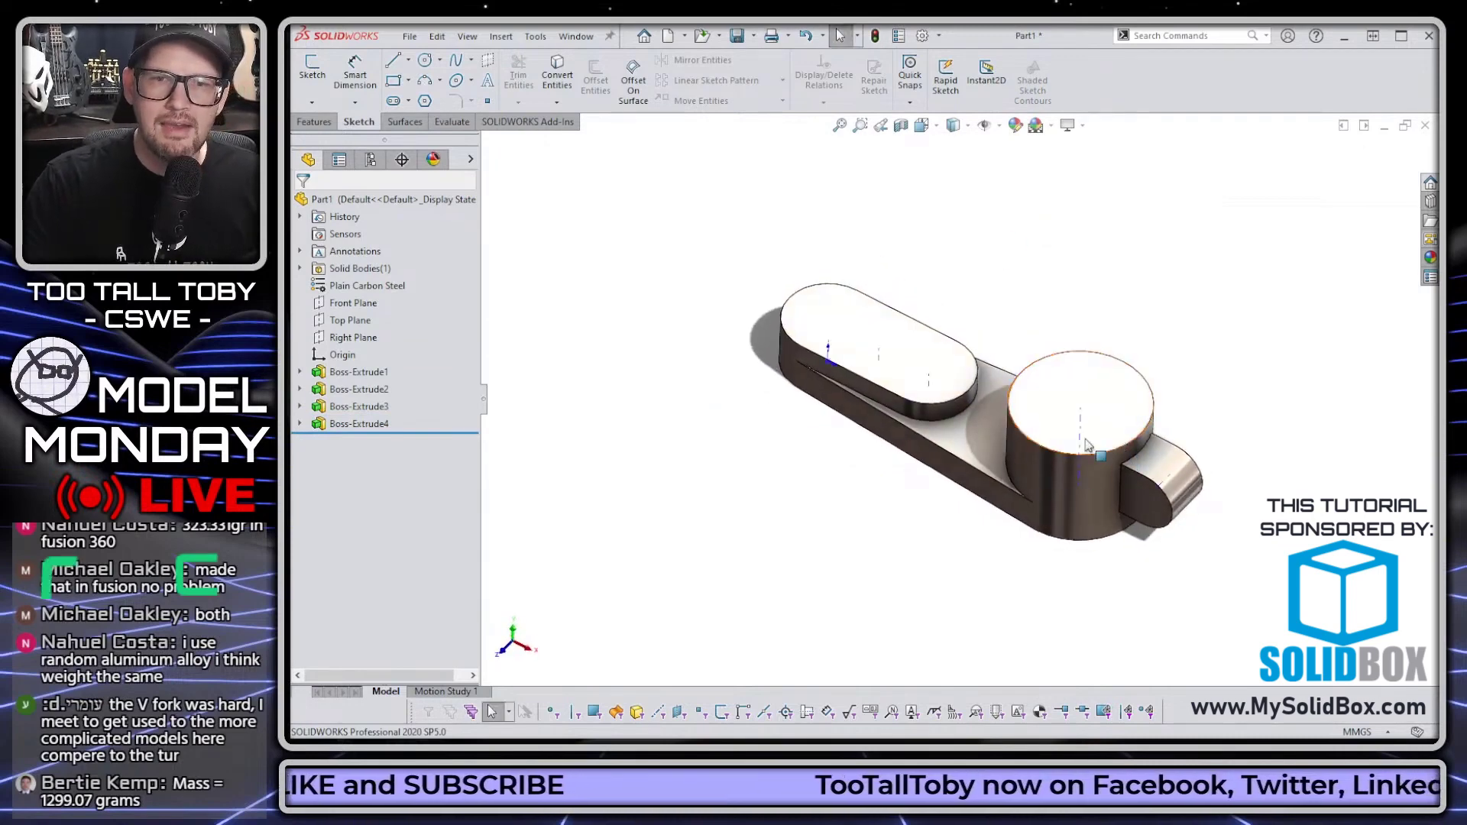
pyautogui.moveTo(453, 434); pyautogui.dragTo(457, 415)
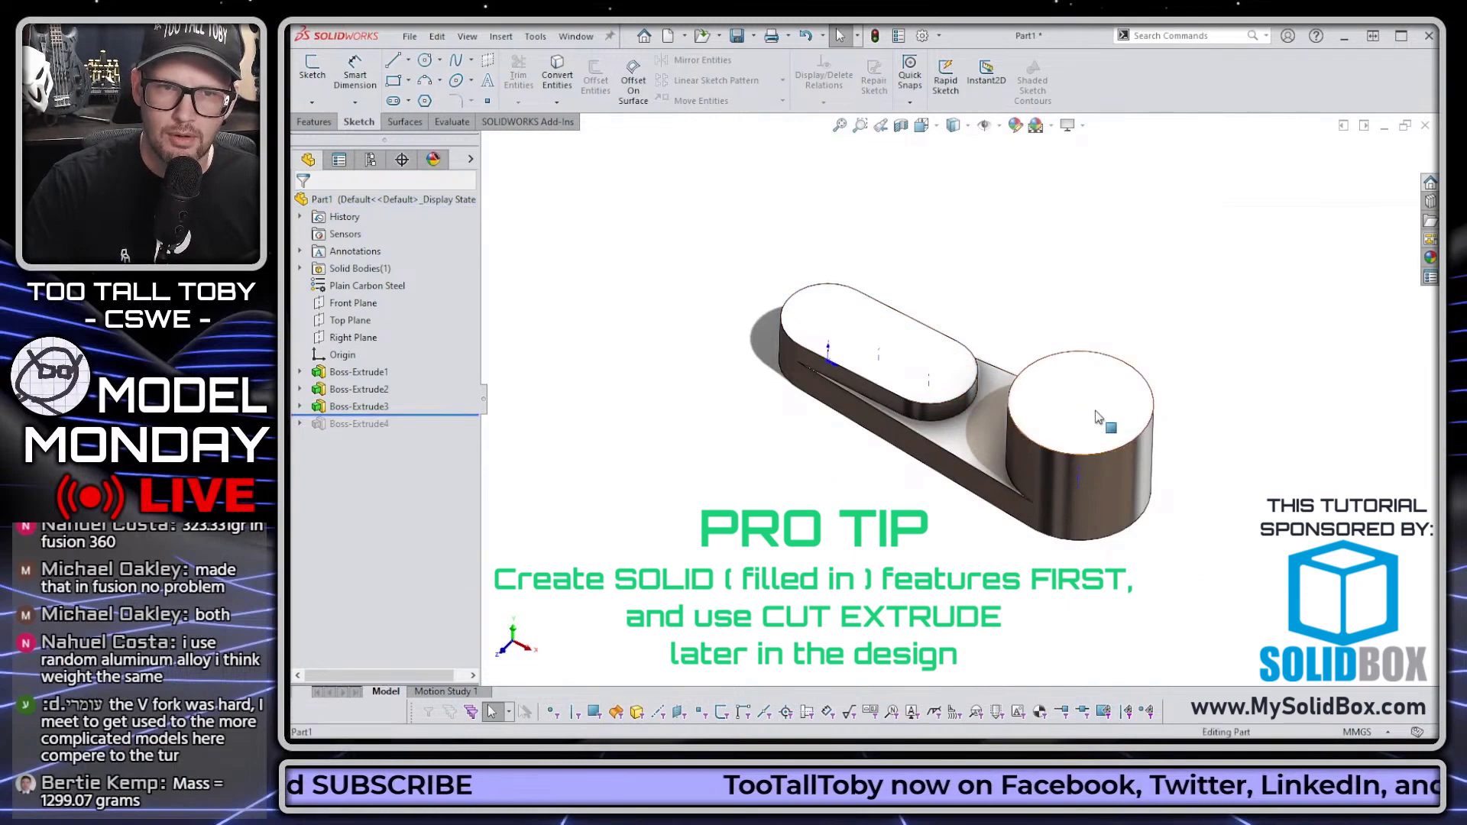
pyautogui.click(1097, 413)
pyautogui.click(1164, 365)
pyautogui.press('s')
pyautogui.click(1156, 438)
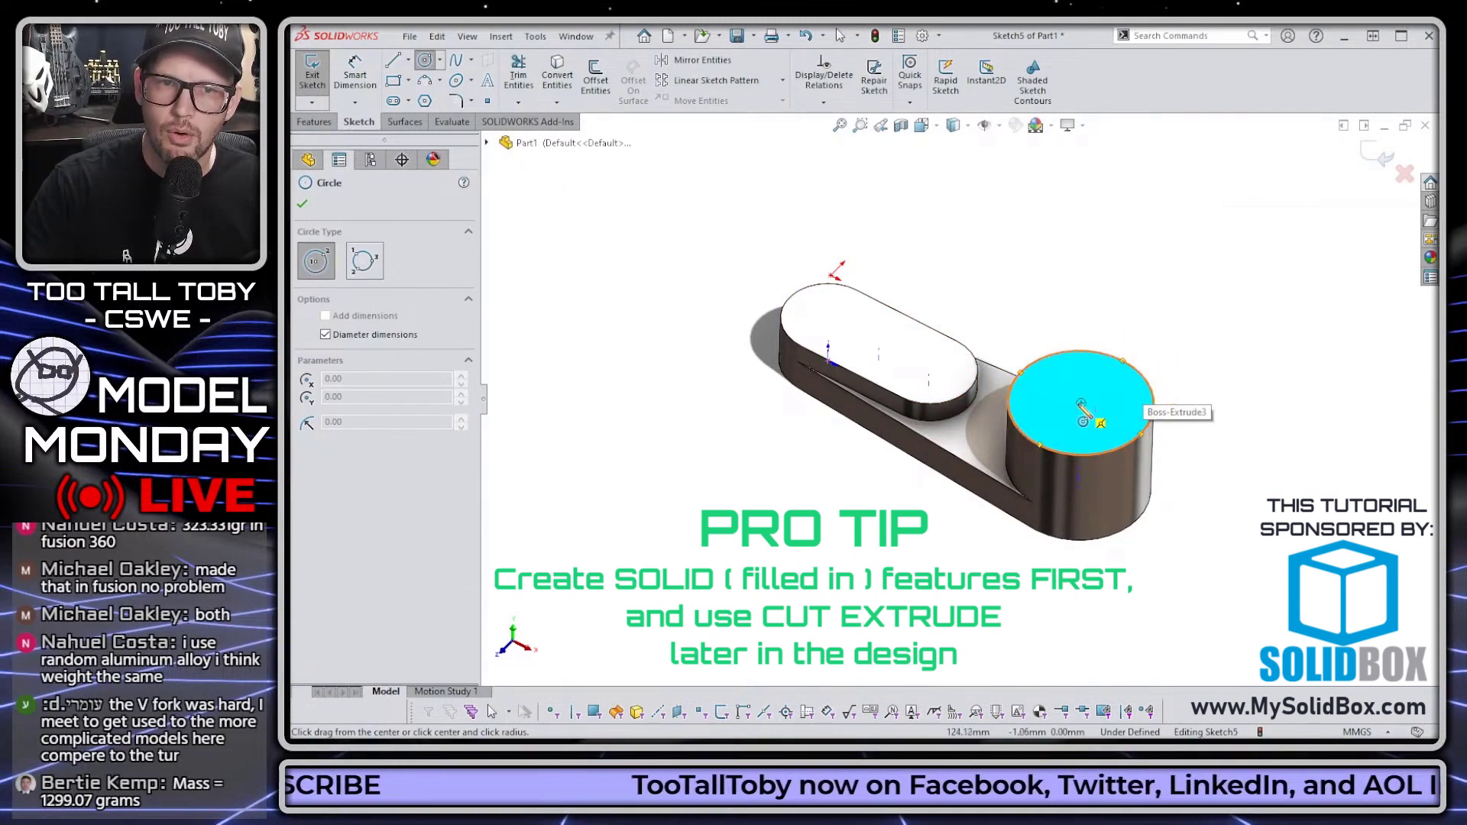
pyautogui.click(1082, 402)
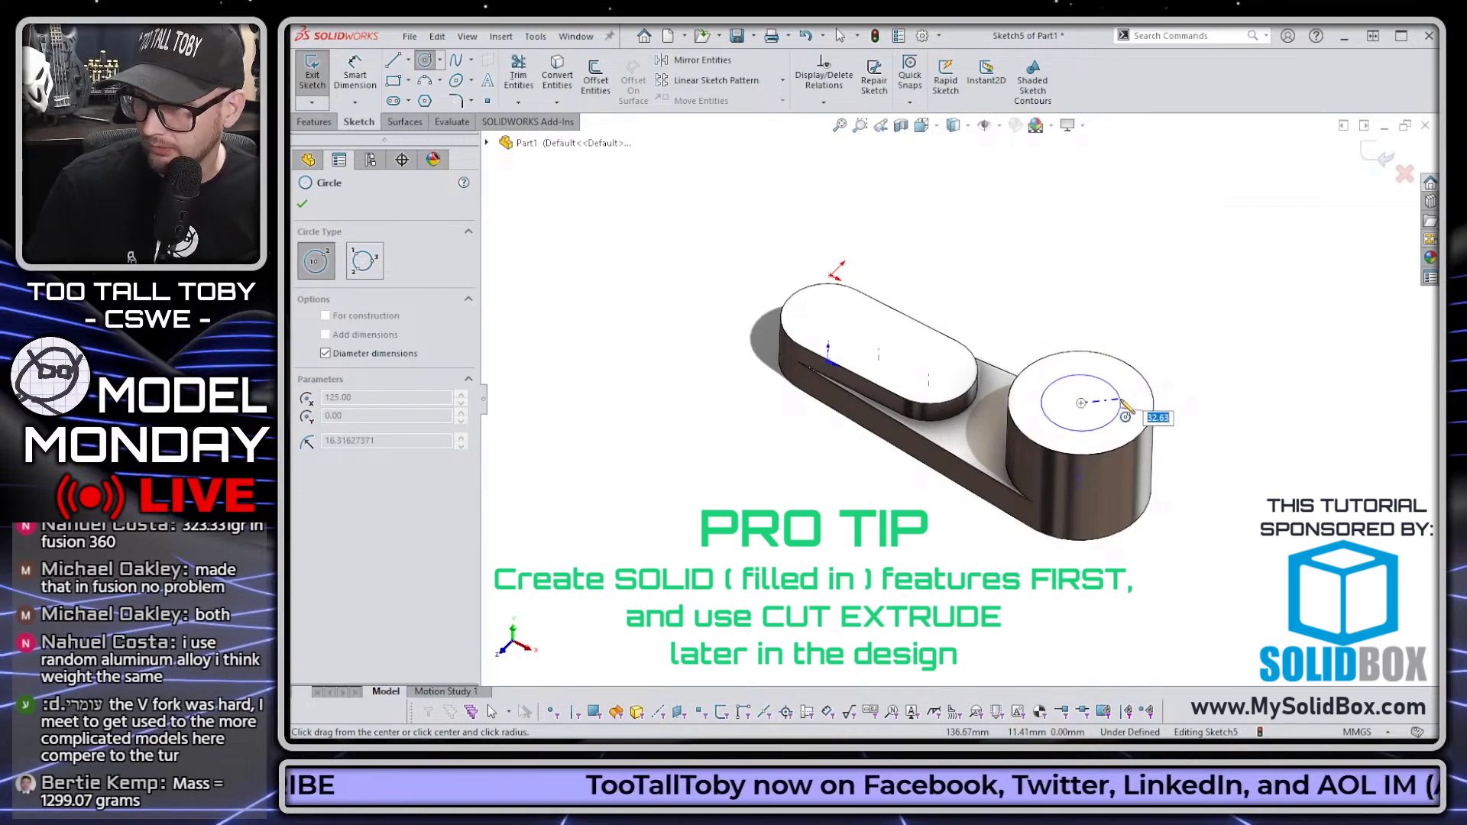
pyautogui.click(1120, 400)
# Cut the 40 mm circle through the boss with Through All - Both Directions, and roll the history forward to include the end tab.
pyautogui.press('s')
pyautogui.click(1200, 499)
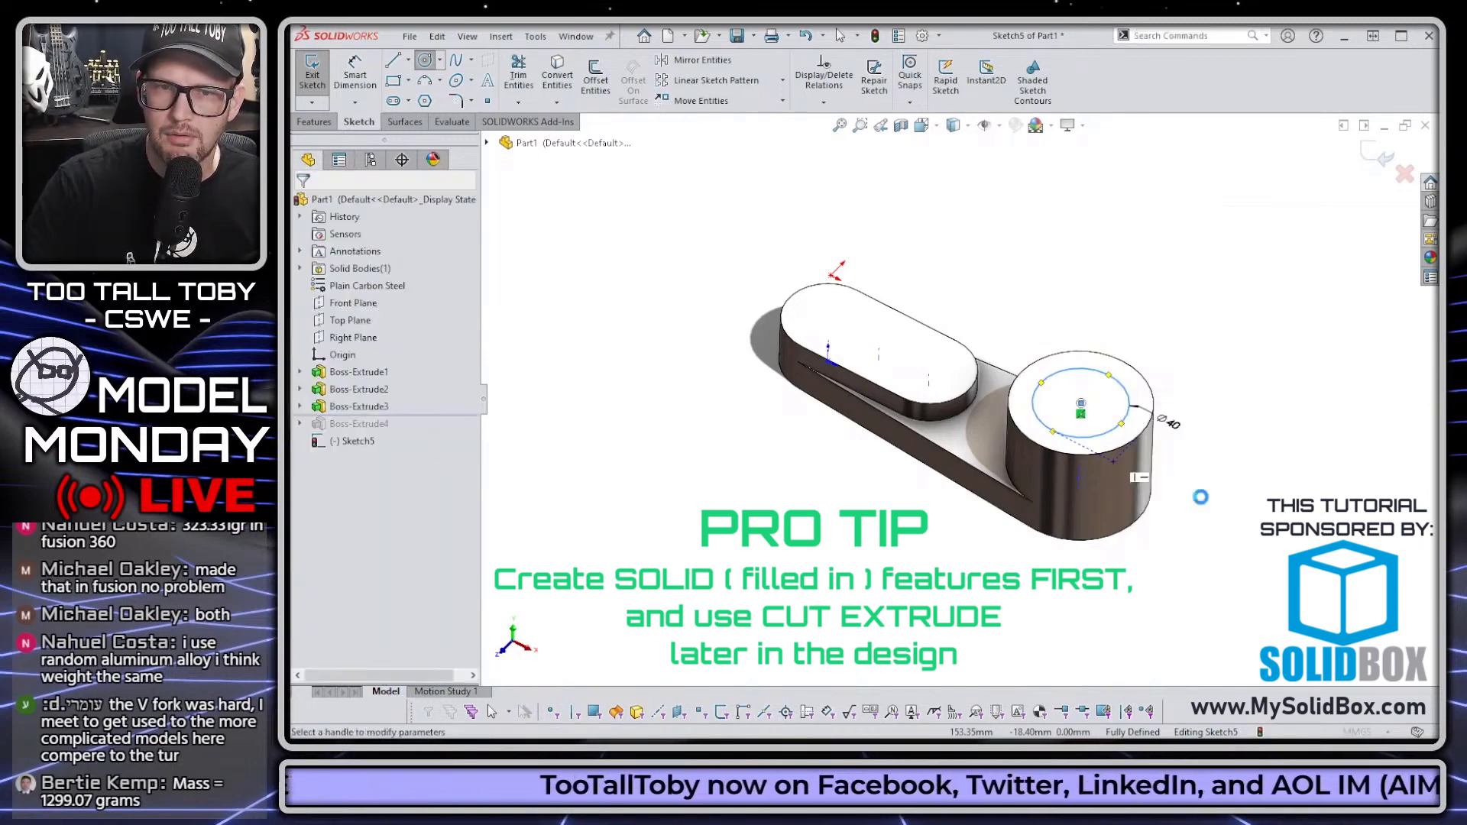
pyautogui.rightClick(1201, 498)
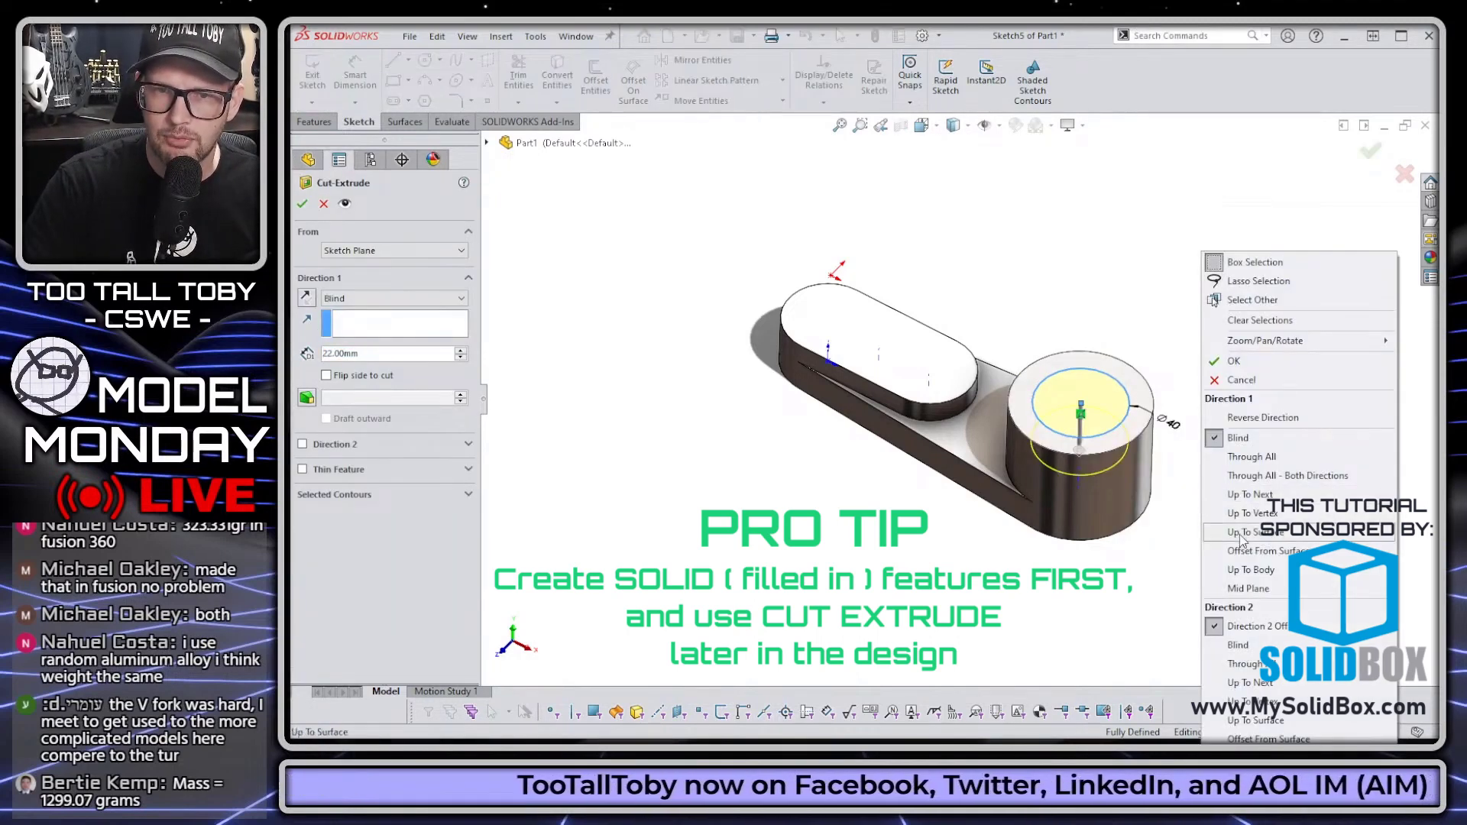
pyautogui.click(1274, 476)
pyautogui.press('Return')
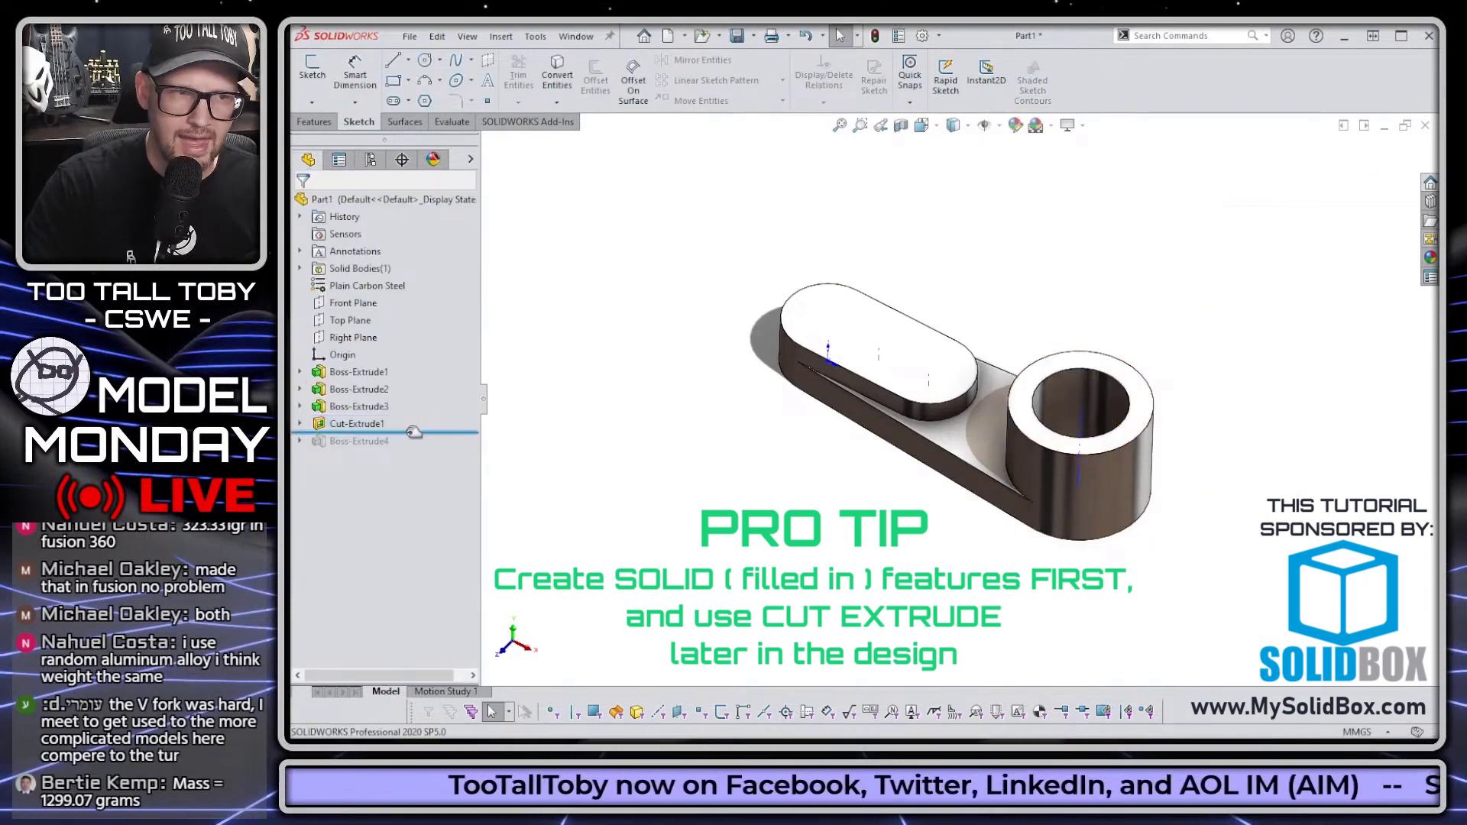
pyautogui.moveTo(414, 432); pyautogui.dragTo(413, 450)
pyautogui.moveTo(737, 604); pyautogui.dragTo(757, 512, button='middle')
# Turn off RealView Graphics for the model display.
pyautogui.click(1067, 124)
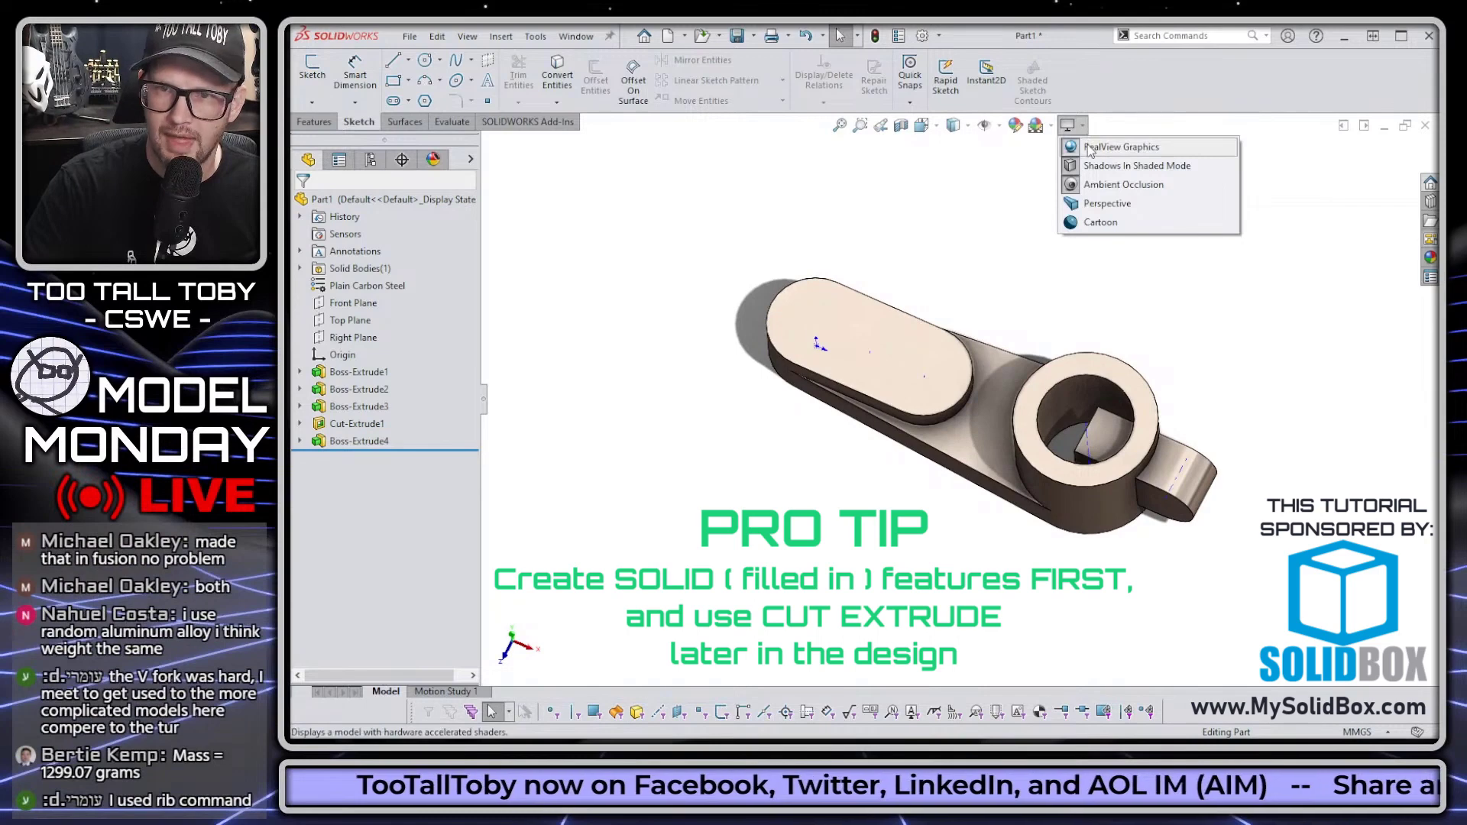
pyautogui.click(1091, 151)
pyautogui.moveTo(1153, 389); pyautogui.dragTo(1152, 336, button='middle')
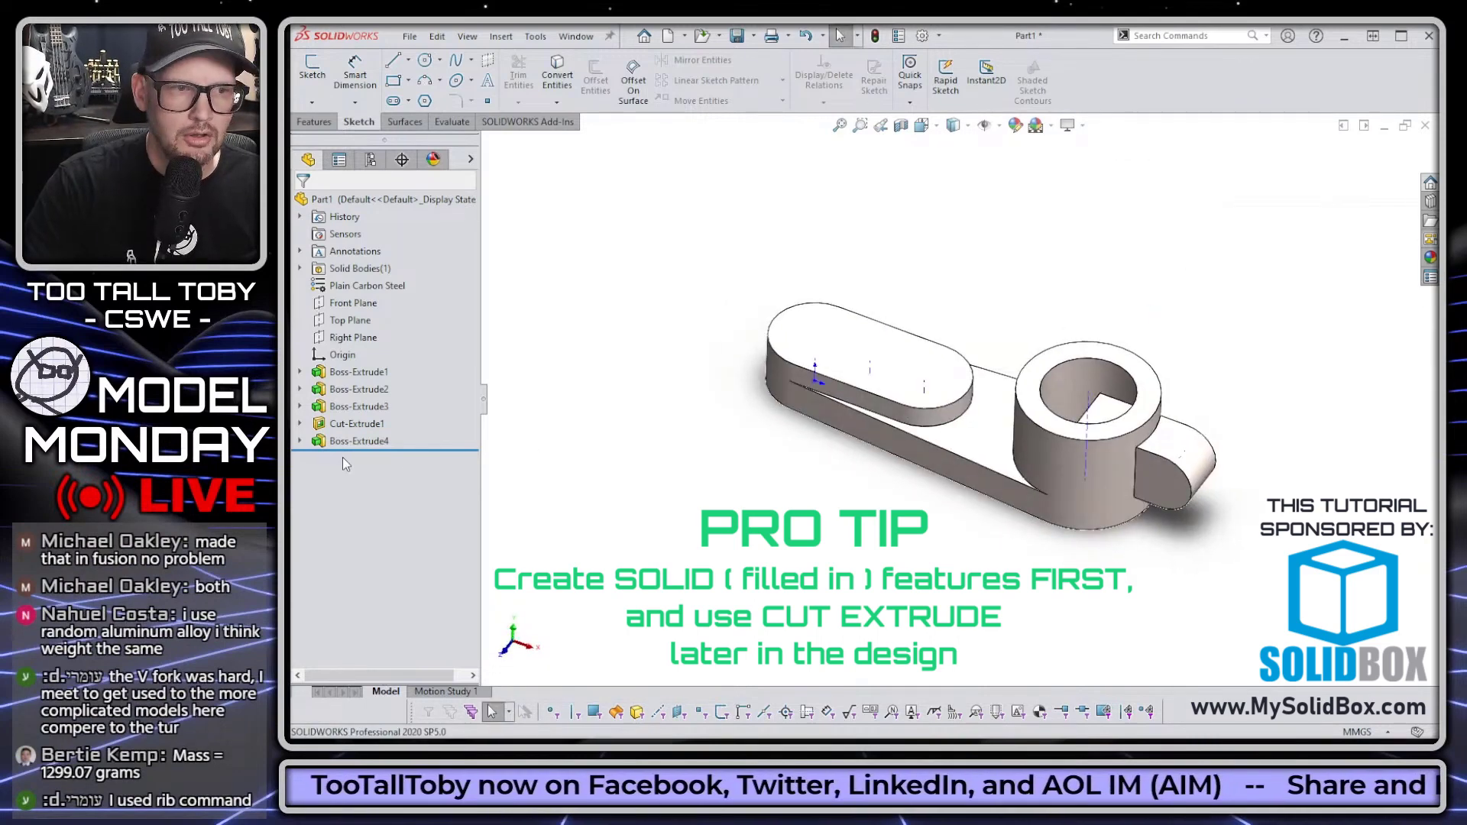
# Reorder the bore cut after the end tab in the history, and delete the cut together with its sketch.
pyautogui.moveTo(357, 423); pyautogui.dragTo(359, 450)
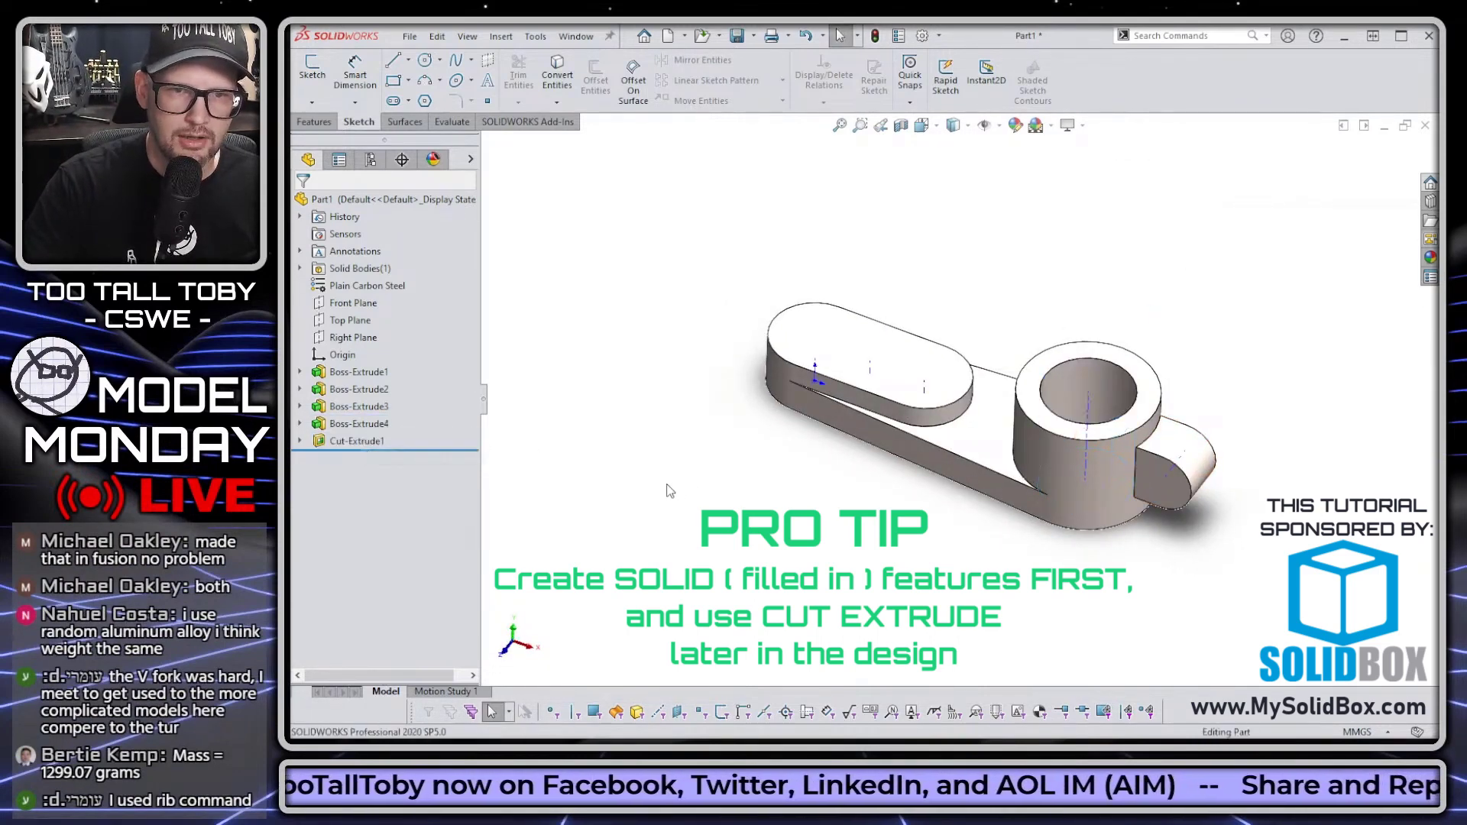
pyautogui.click(360, 442)
pyautogui.press('Delete')
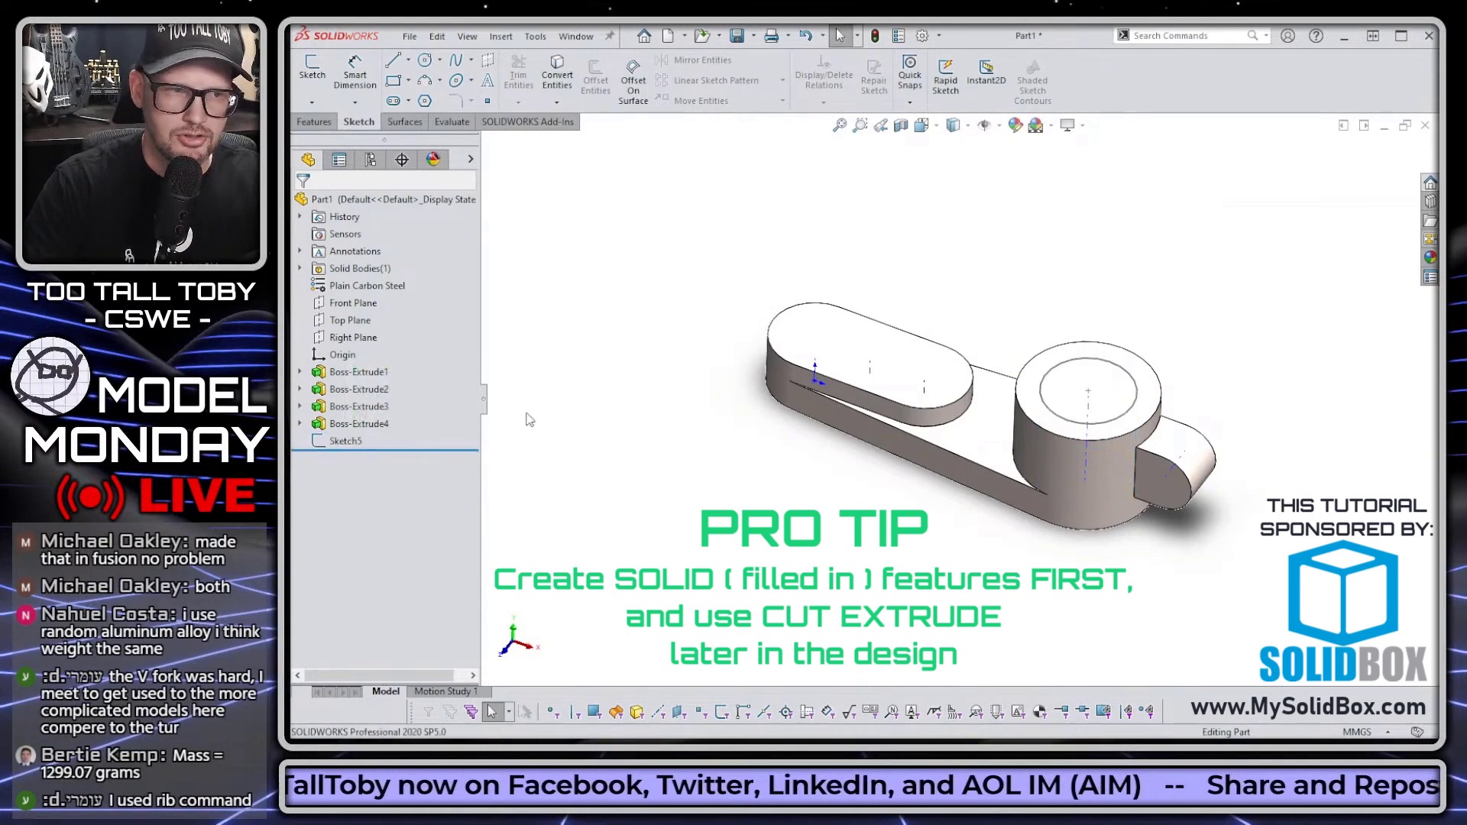
pyautogui.click(324, 441)
pyautogui.press('Delete')
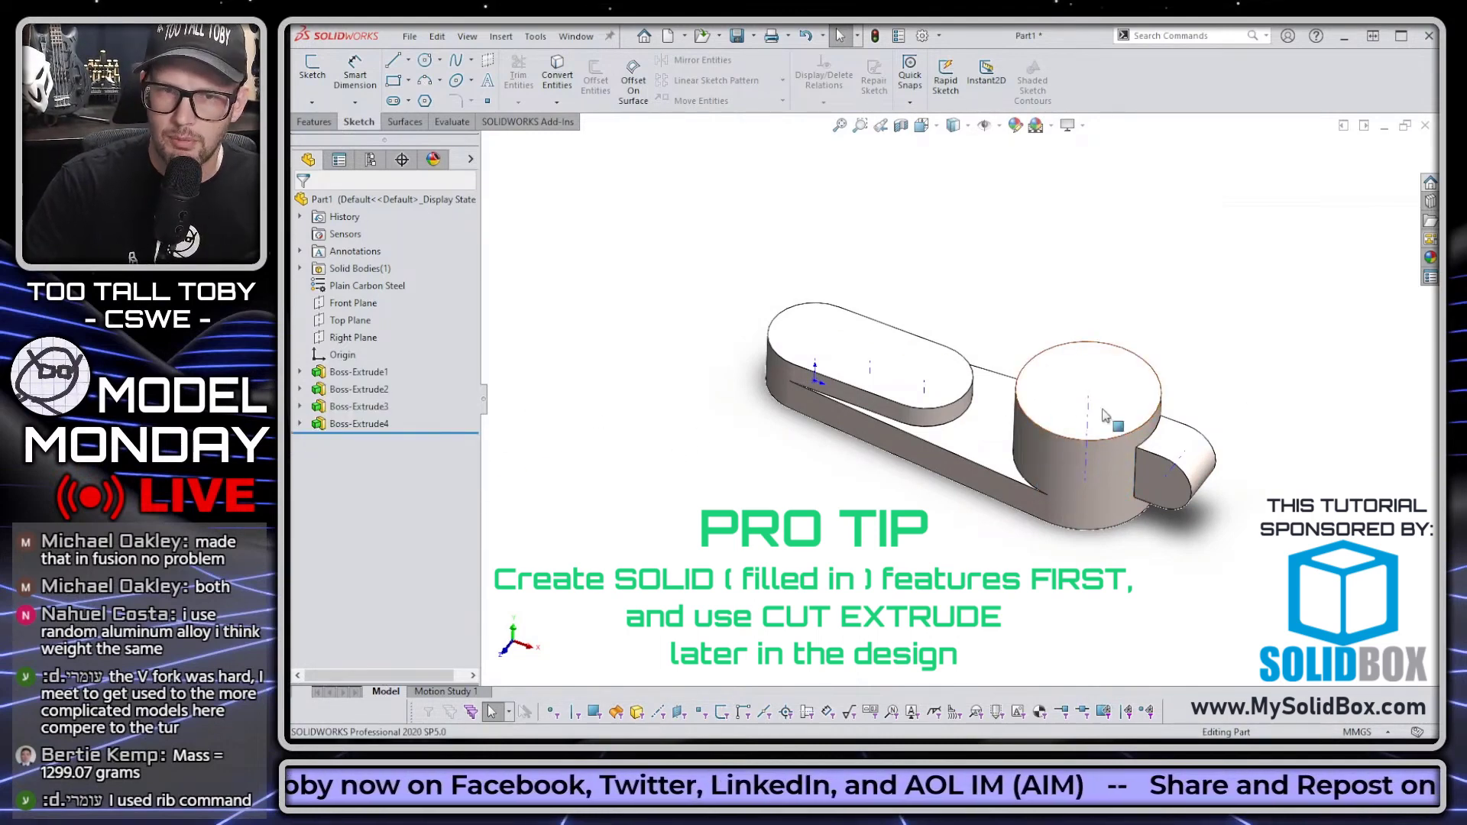
# Sketch a 40 mm diameter circle centred on the cylindrical boss's top face.
pyautogui.click(1135, 405)
pyautogui.click(1200, 352)
pyautogui.press('s')
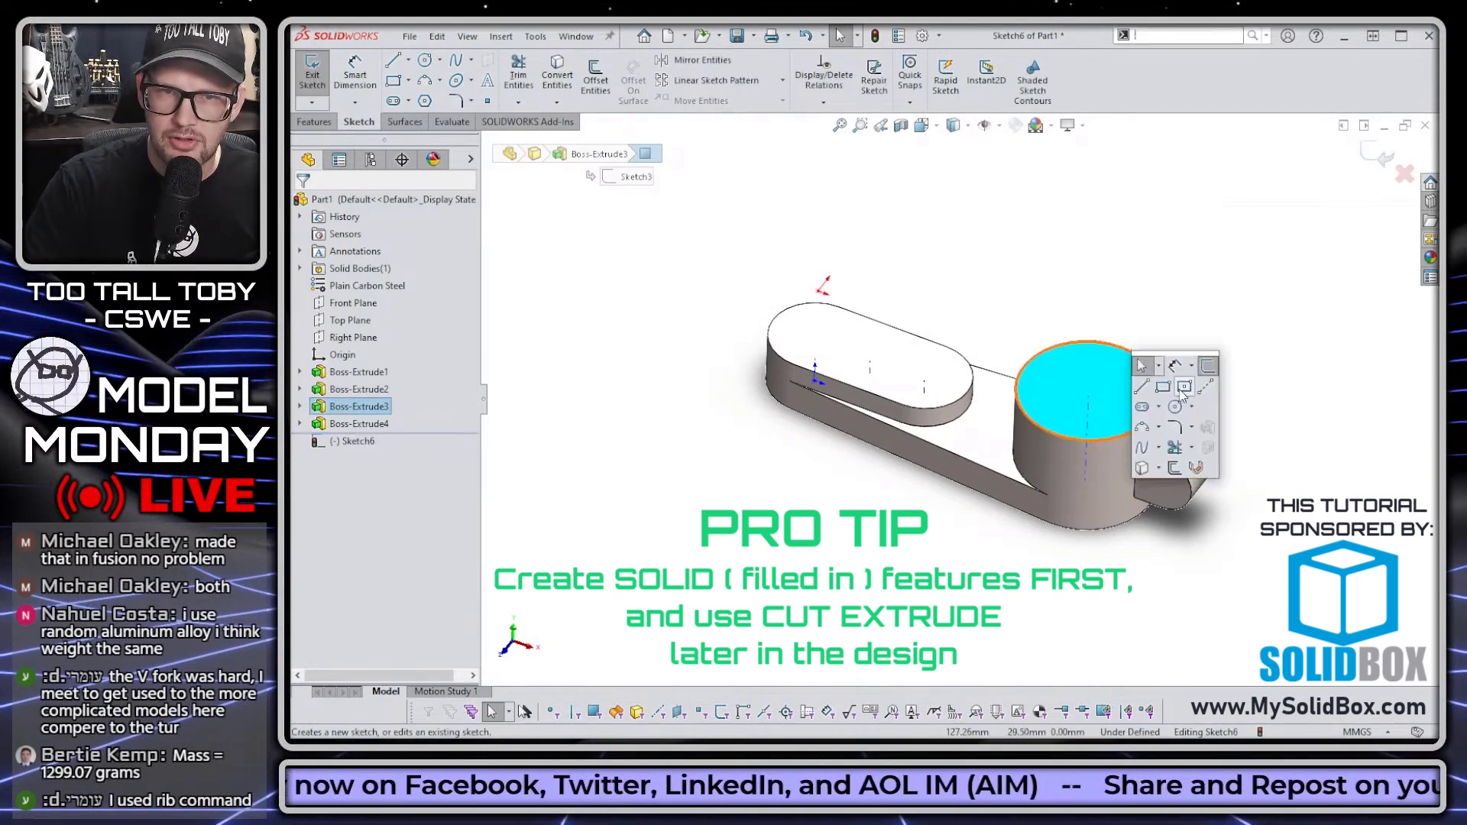
pyautogui.click(1175, 408)
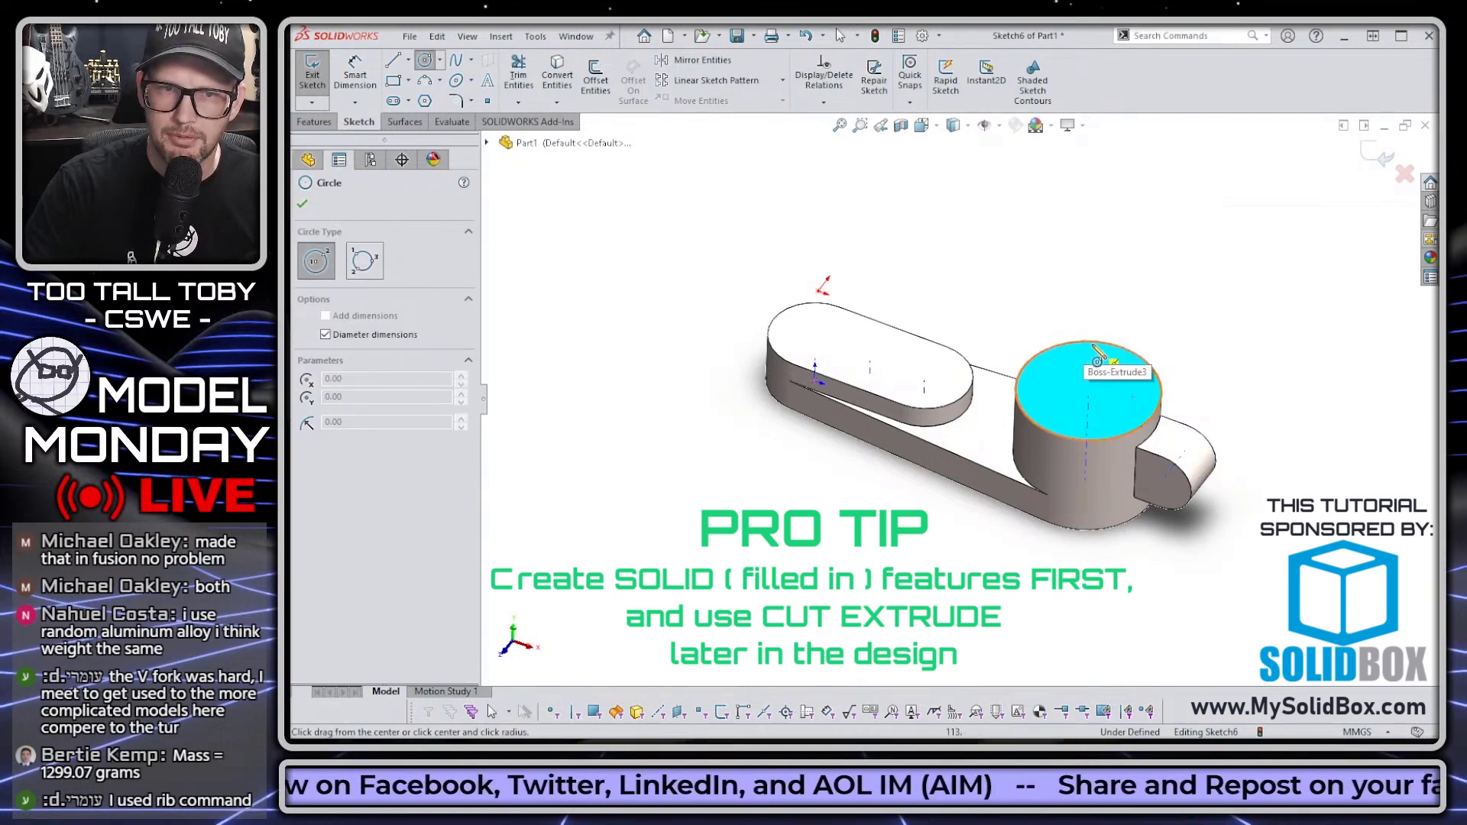
pyautogui.click(1088, 392)
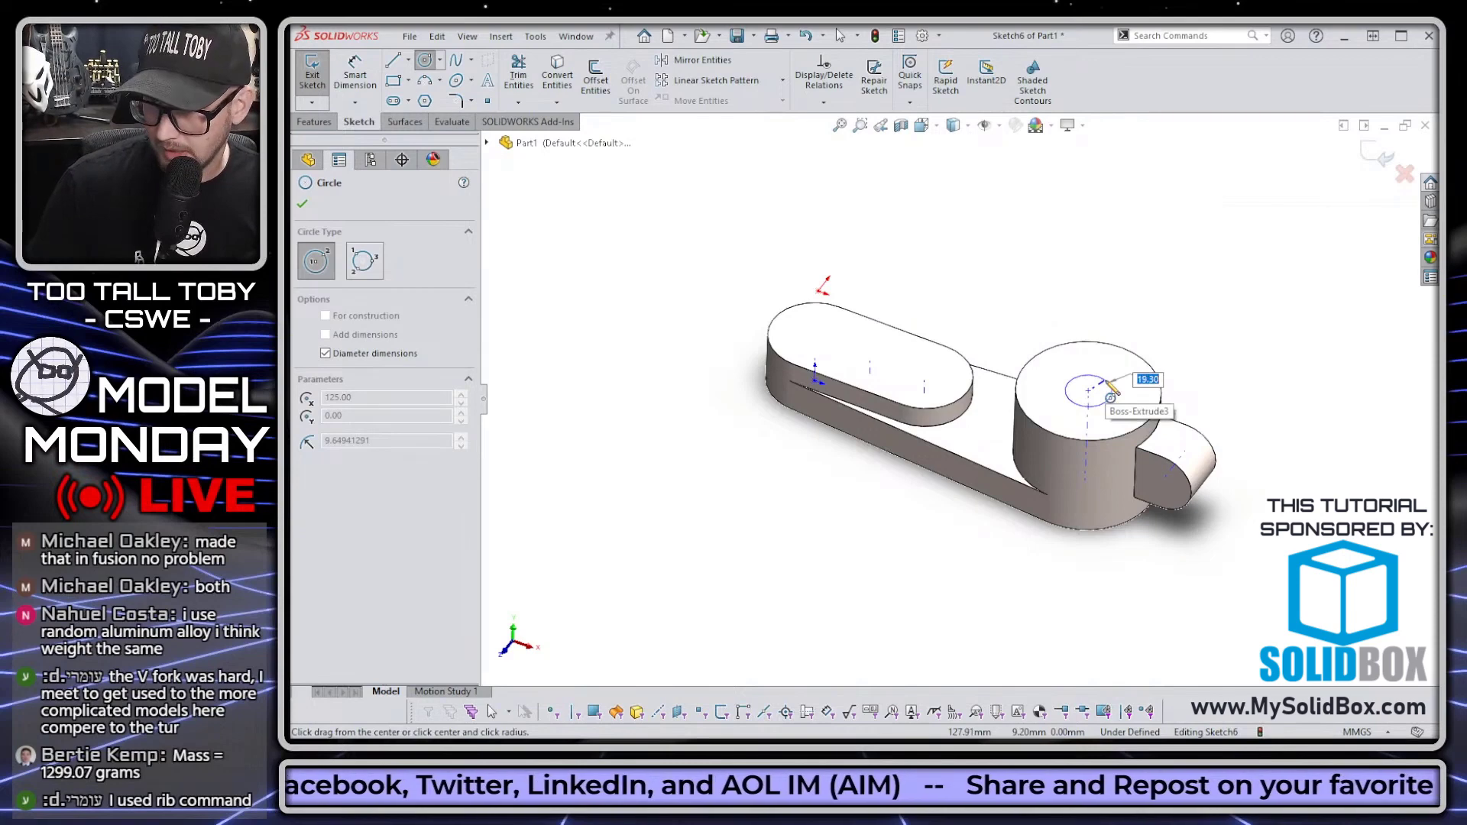
pyautogui.write('40')
pyautogui.press('Return')
# Extrude-cut the 40 mm circle down through the boss with the Through All end condition.
pyautogui.press('s')
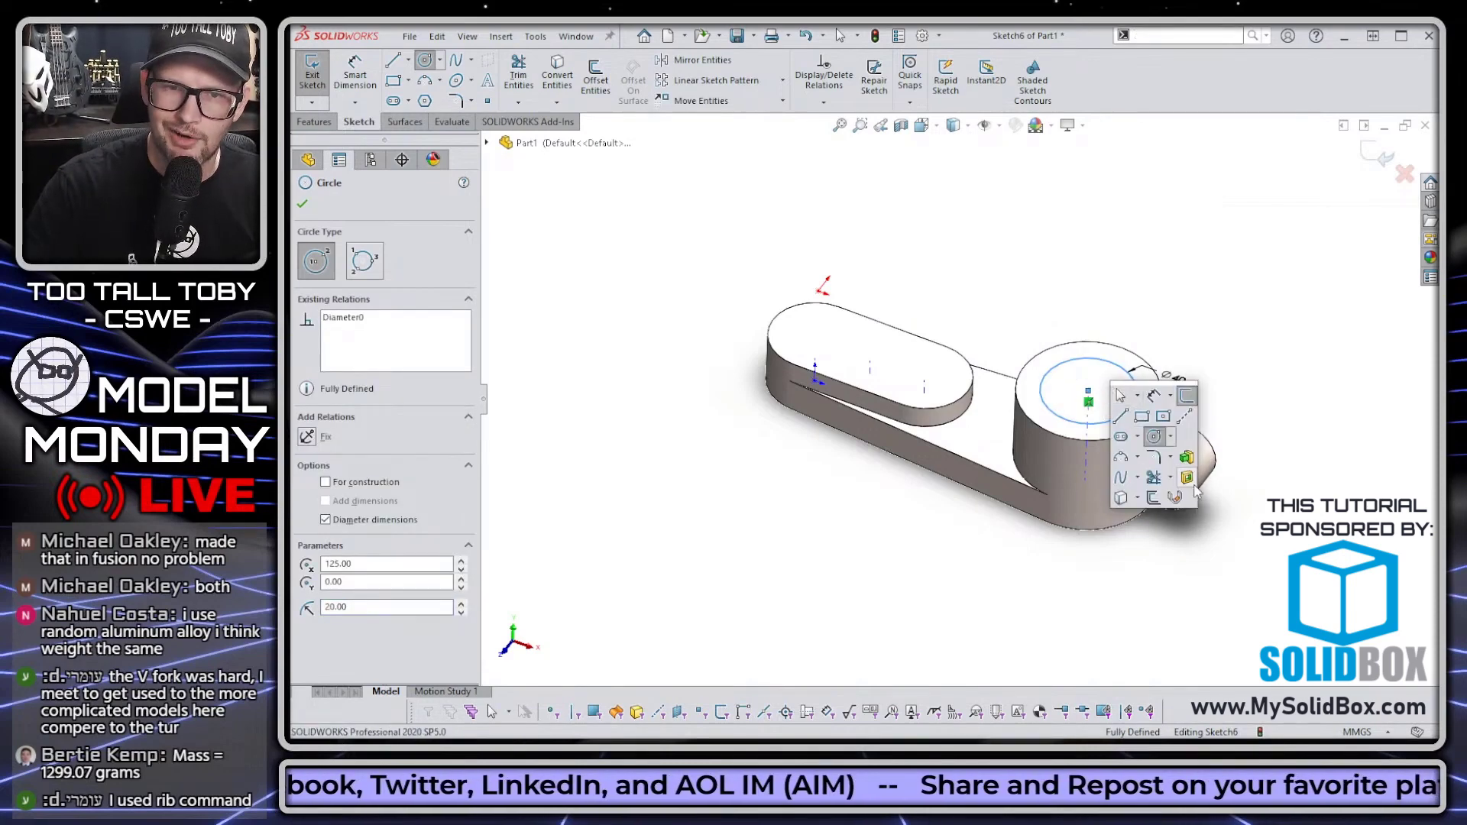
pyautogui.click(1189, 480)
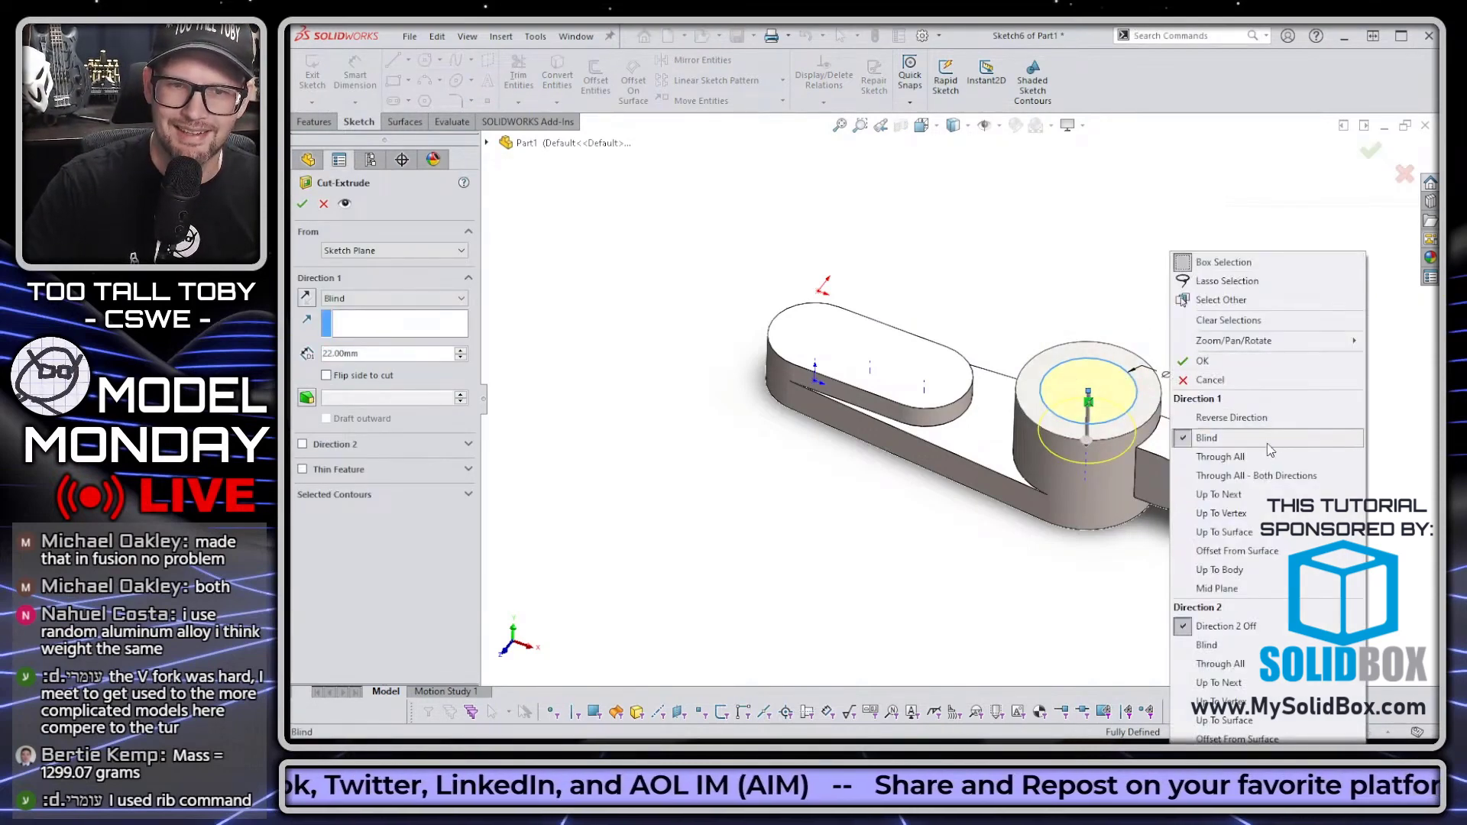
pyautogui.click(1222, 456)
pyautogui.press('Return')
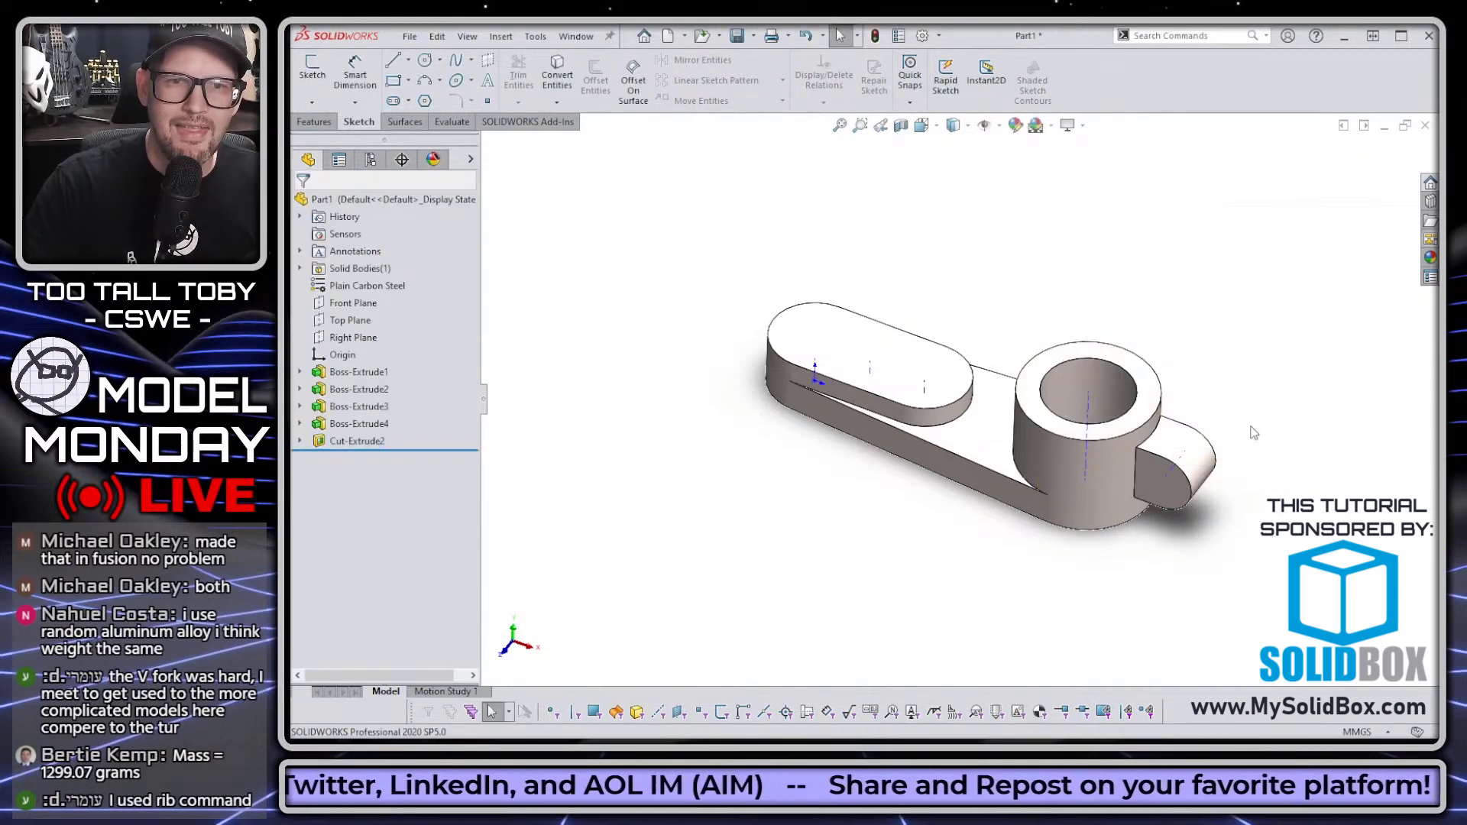
# Sketch a horizontal rectangle 80 mm long and 2 mm wide on the boss's top face, running from inside the bore past the end tab.
pyautogui.click(1150, 421)
pyautogui.click(1209, 367)
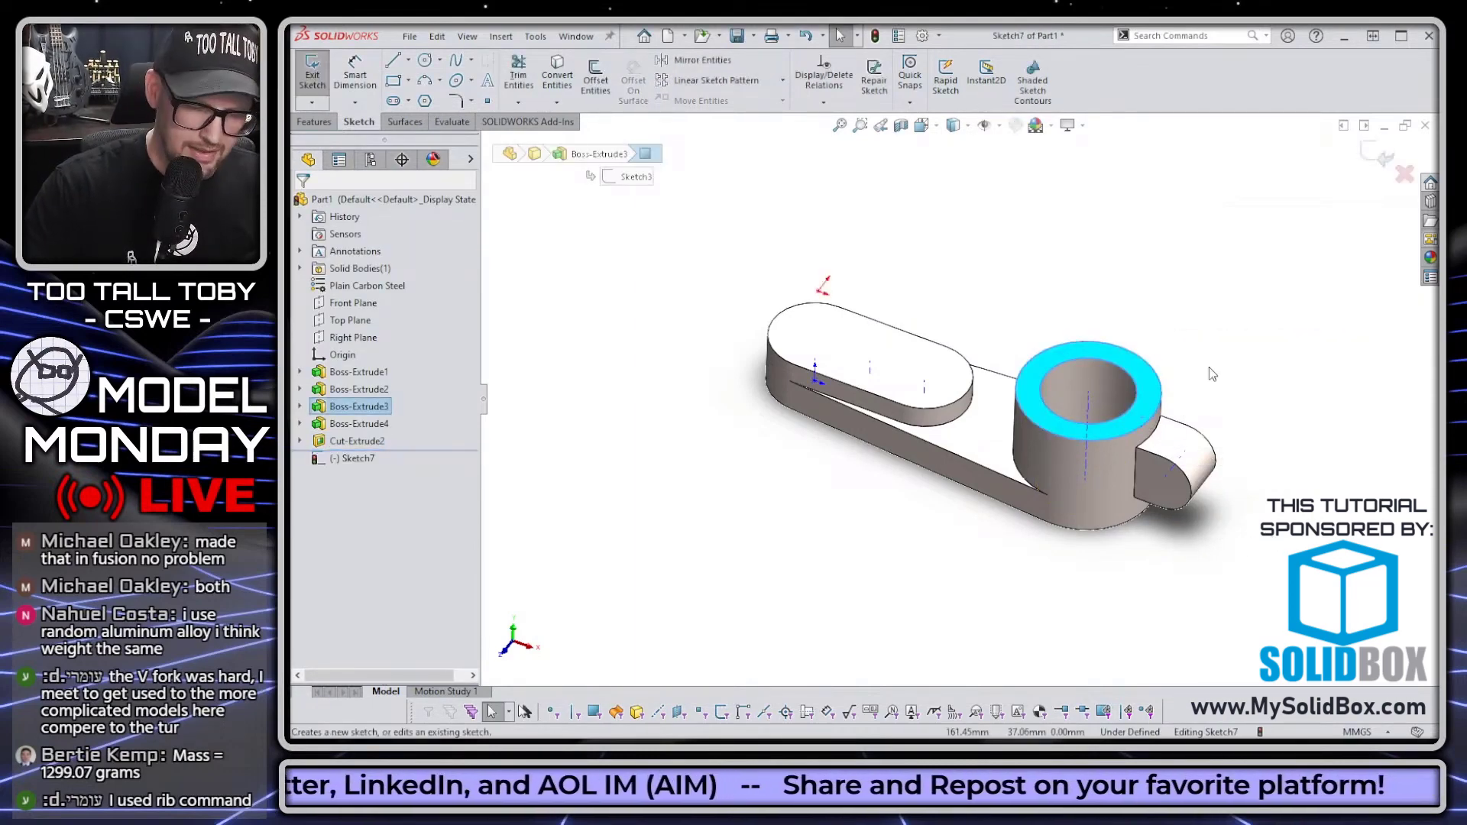
pyautogui.press('s')
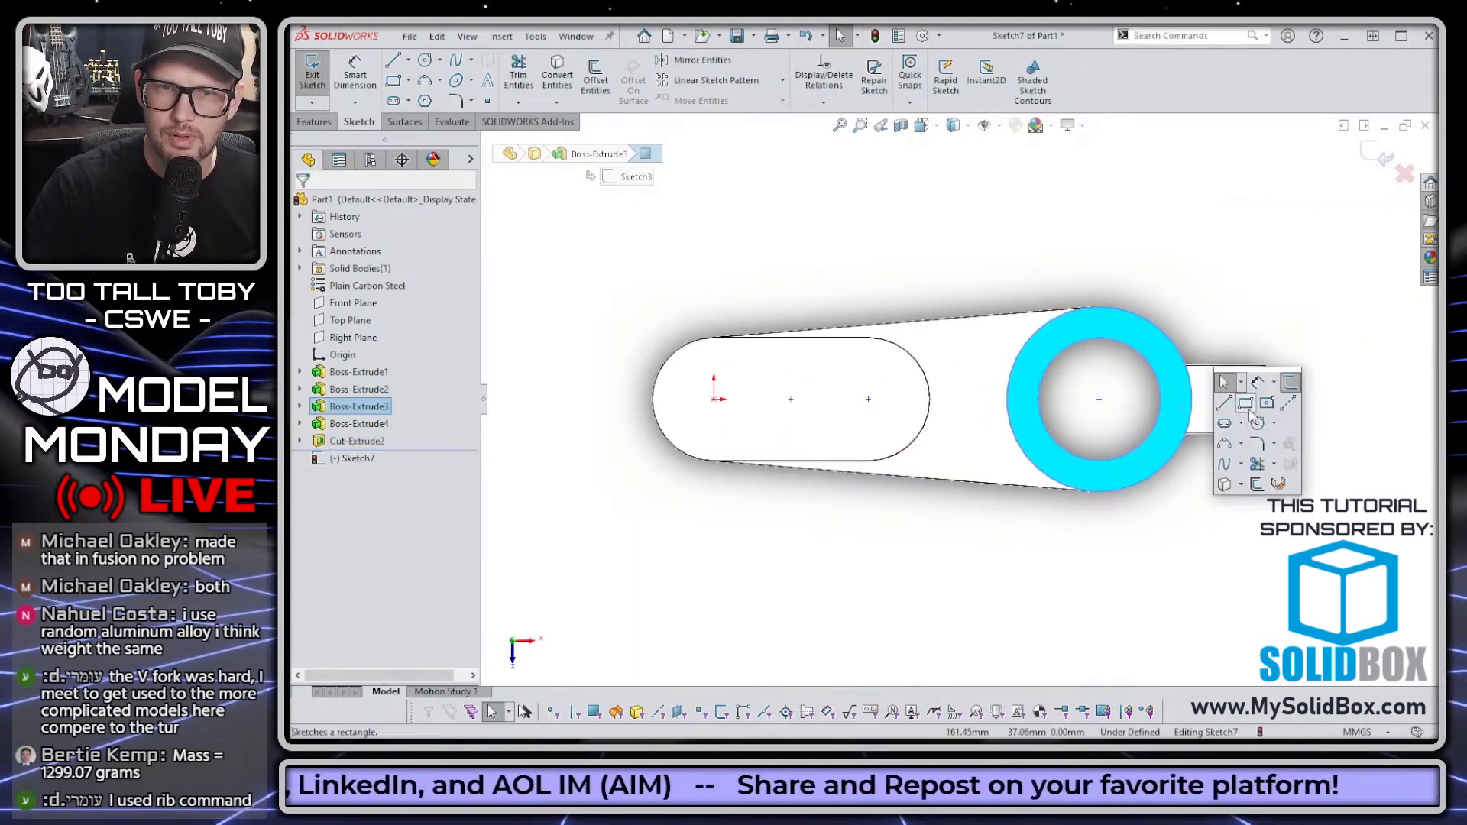
pyautogui.click(1245, 404)
pyautogui.click(1086, 383)
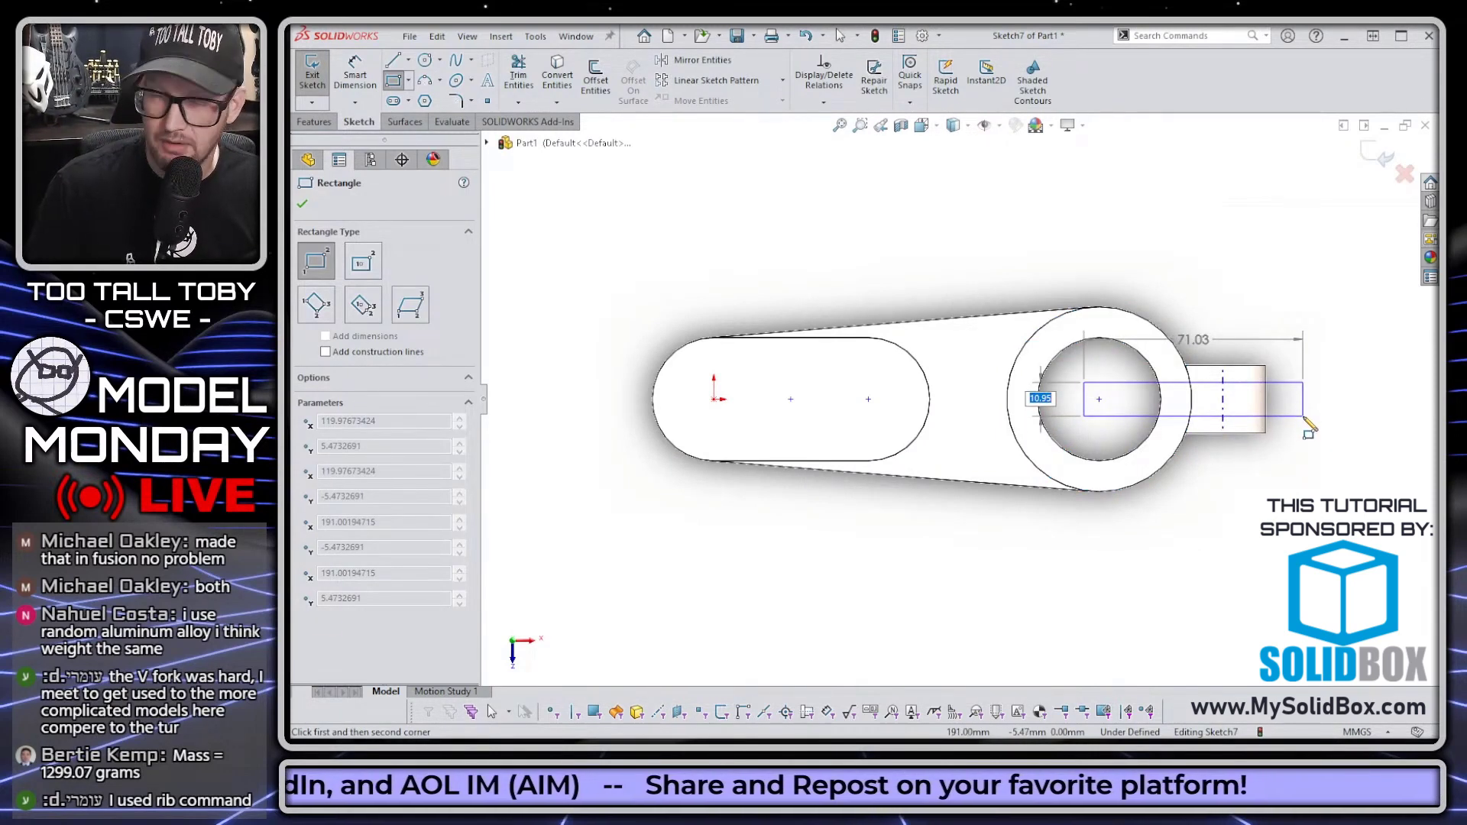
pyautogui.write('2')
pyautogui.press('Tab')
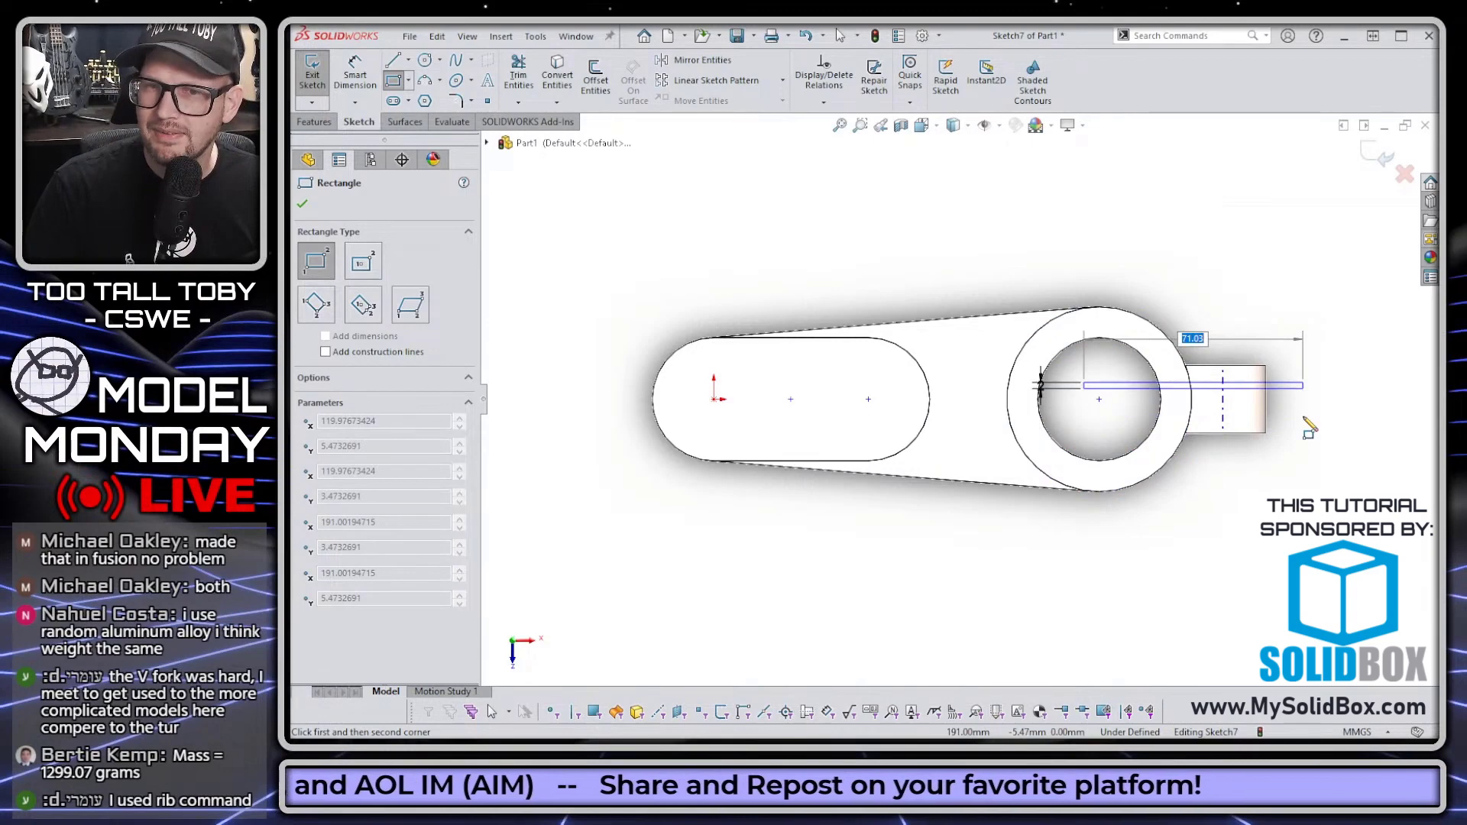
pyautogui.write('80')
pyautogui.press('Return')
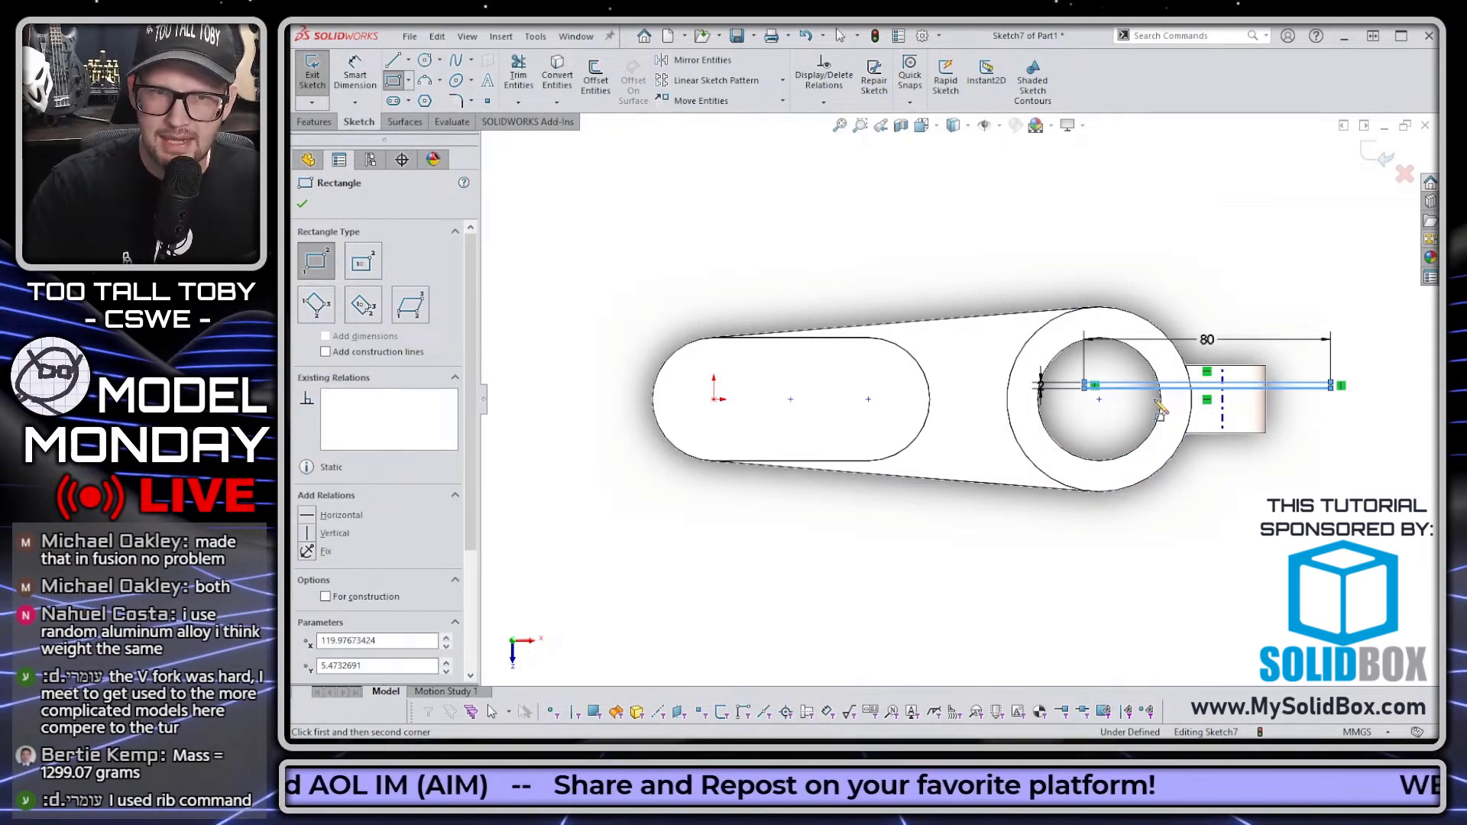
pyautogui.press('Escape')
# Constrain the midpoint of the narrow rectangle's short inner edge to the bore's axis.
pyautogui.scroll(-3, 1129, 394)
pyautogui.scroll(-2, 1129, 395)
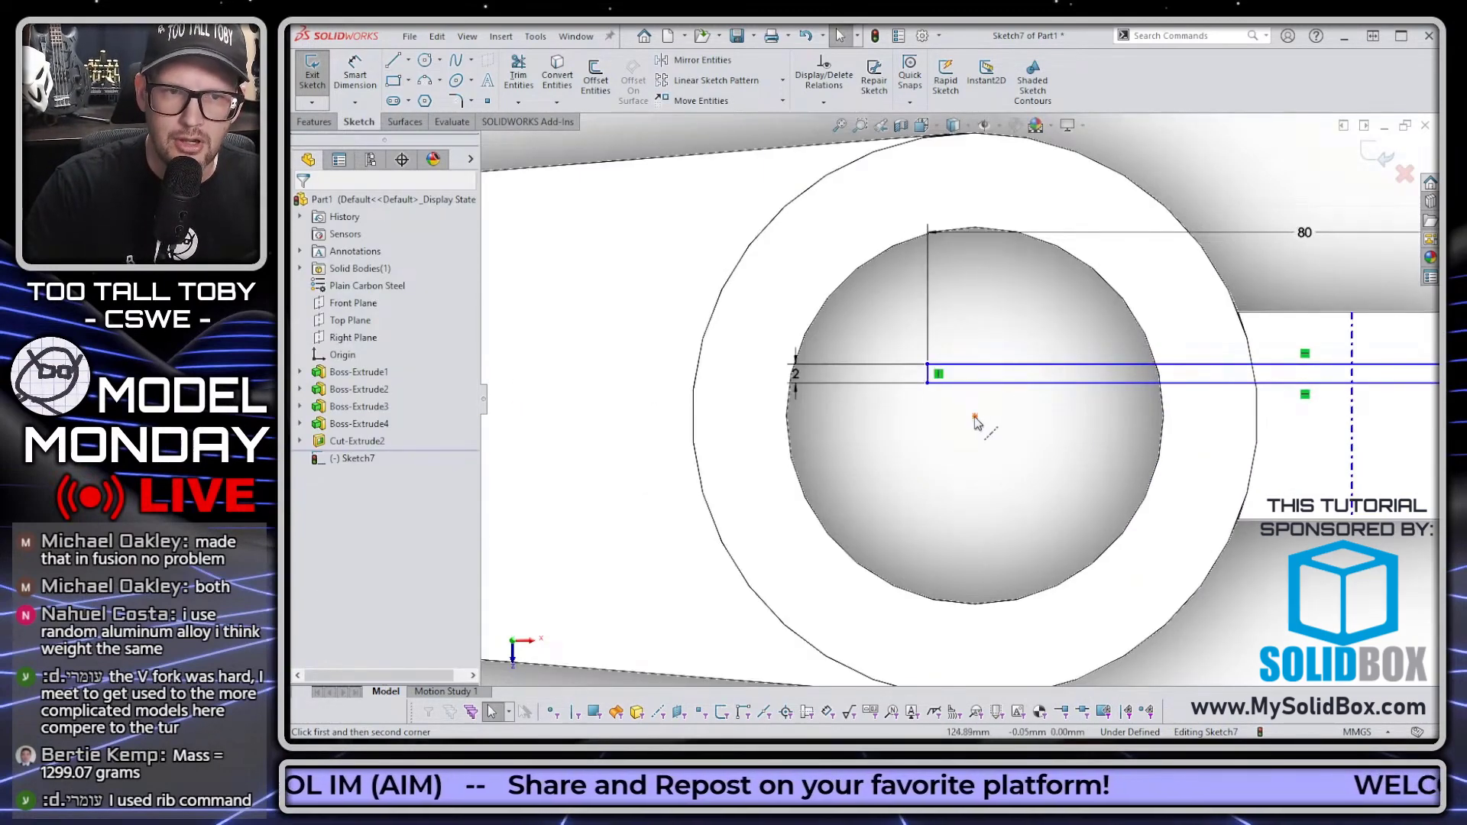
pyautogui.click(975, 417)
pyautogui.keyDown('ctrl'); pyautogui.click(927, 375); pyautogui.keyUp('ctrl')
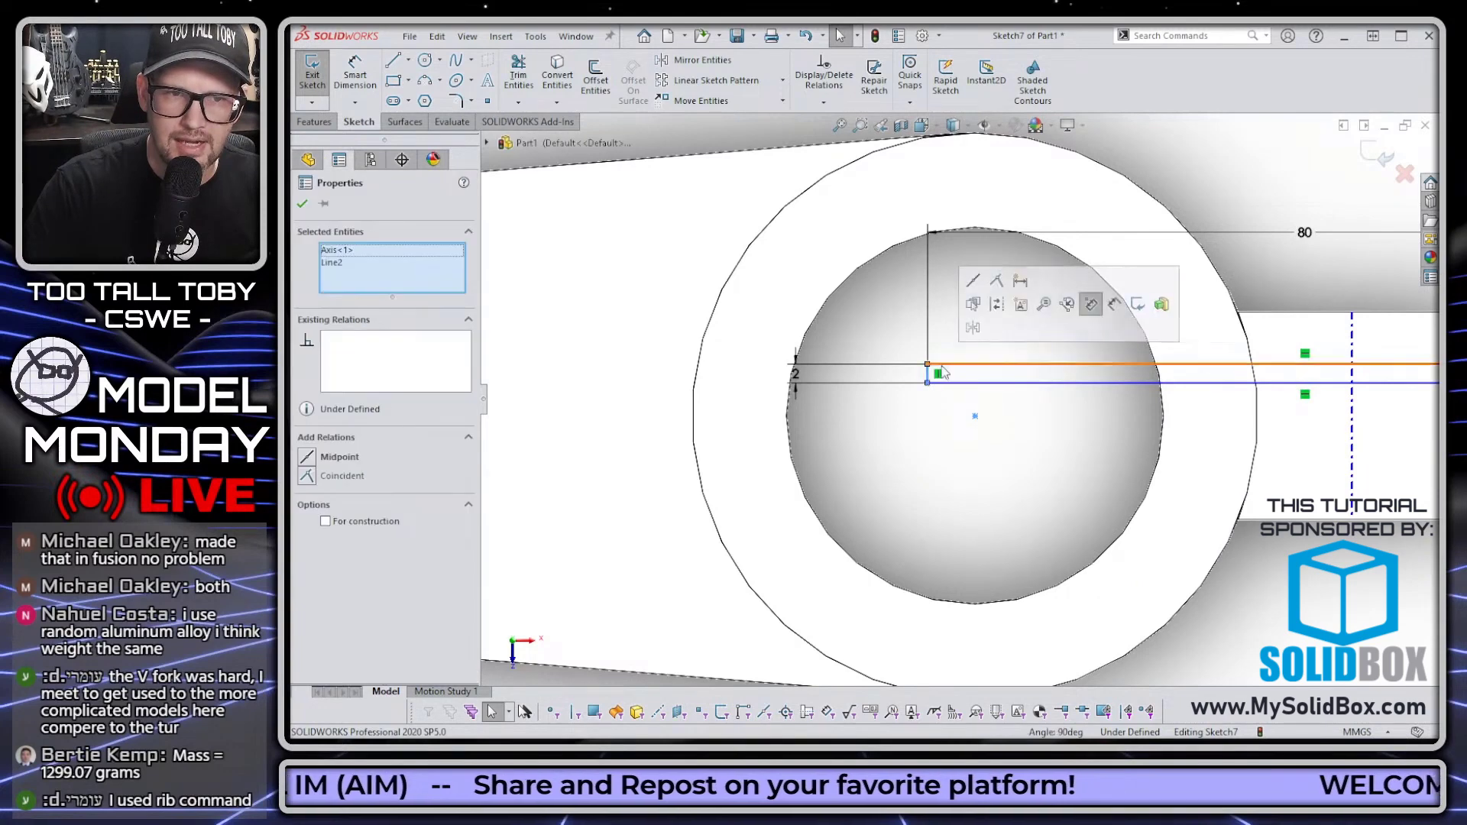
pyautogui.click(996, 283)
pyautogui.scroll(4, 956, 456)
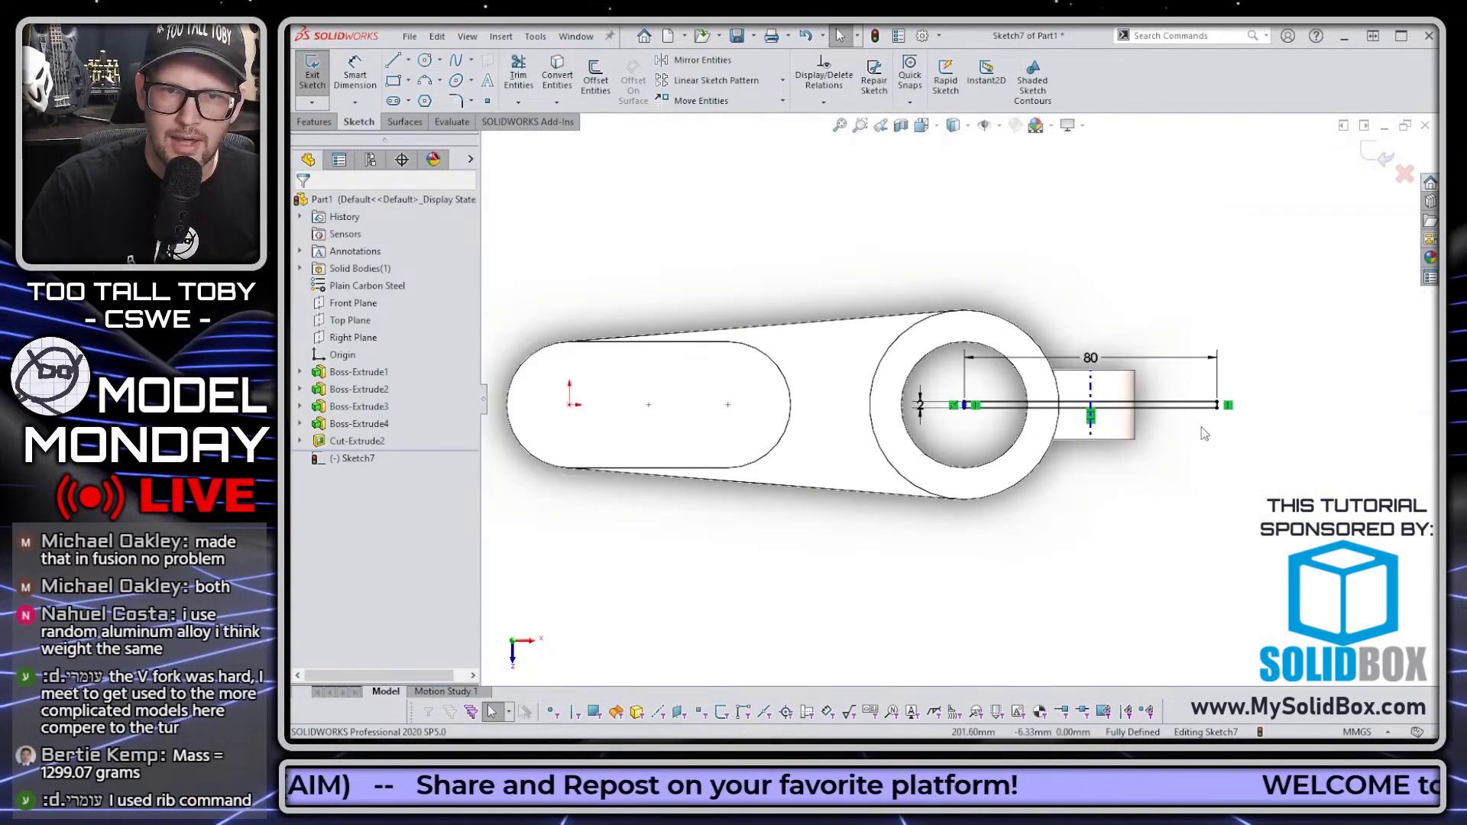
# Extrude-cut the narrow rectangle through the boss wall and end tab with the Through All end condition.
pyautogui.hotkey('ctrl', '7')
pyautogui.press('s')
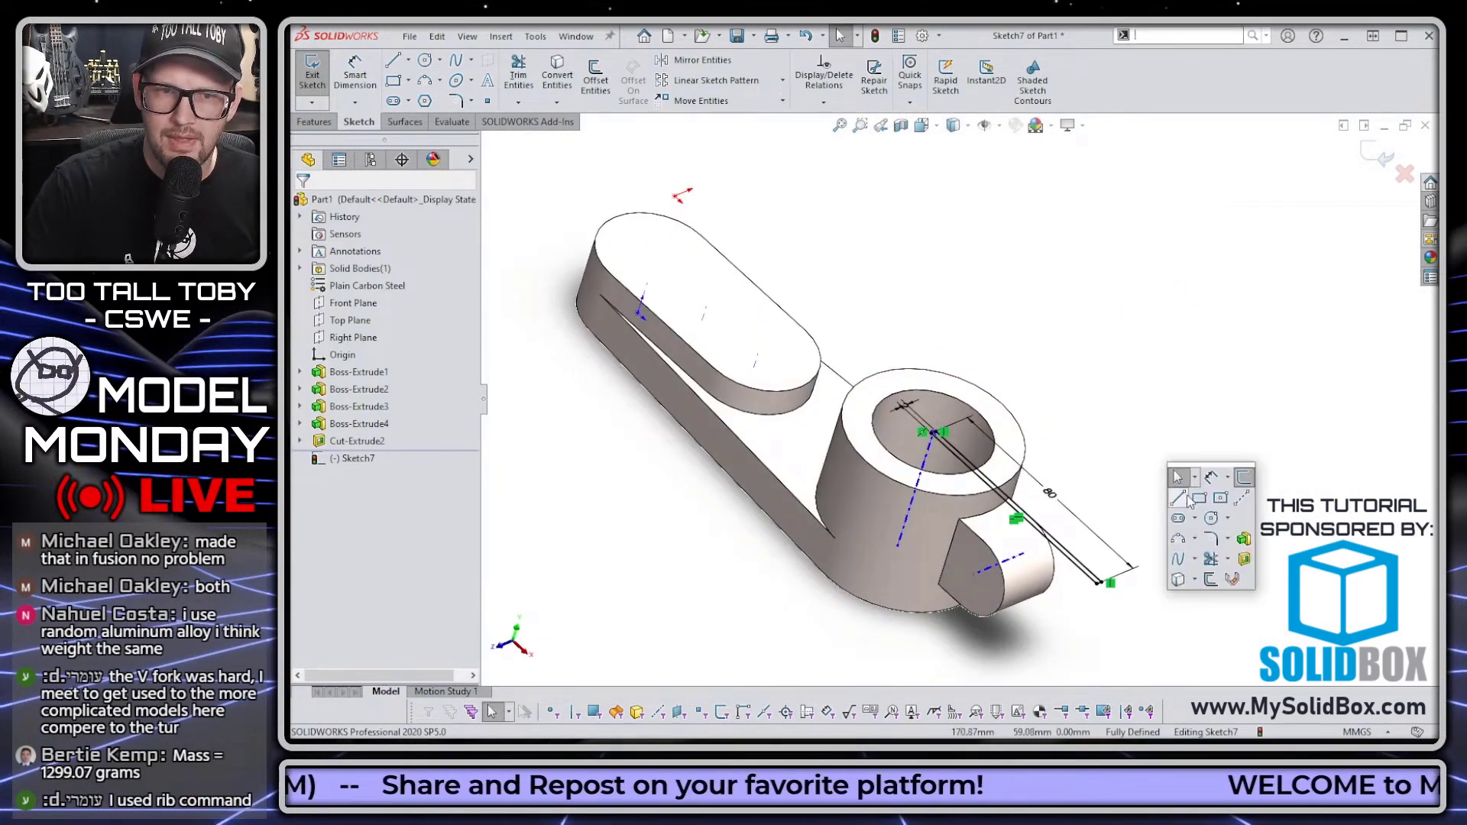
pyautogui.click(1244, 559)
pyautogui.rightClick(1208, 550)
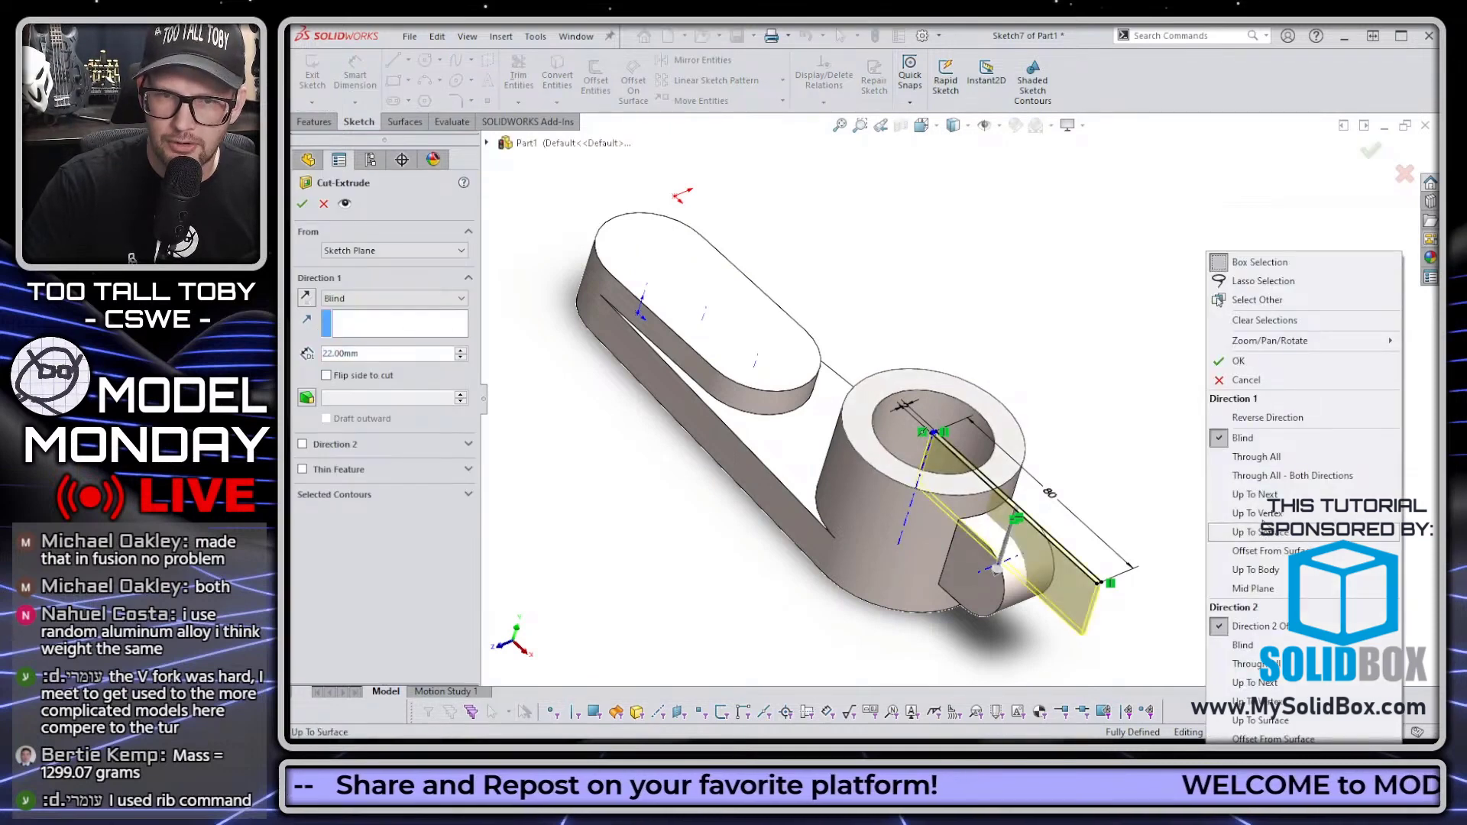
pyautogui.click(1270, 463)
pyautogui.press('Return')
# Sketch a 9.6 mm diameter circle on the end tab's flat side face, centred on its rounded end.
pyautogui.scroll(1, 1217, 470)
pyautogui.moveTo(1146, 466); pyautogui.dragTo(1097, 470, button='middle')
pyautogui.click(1040, 447)
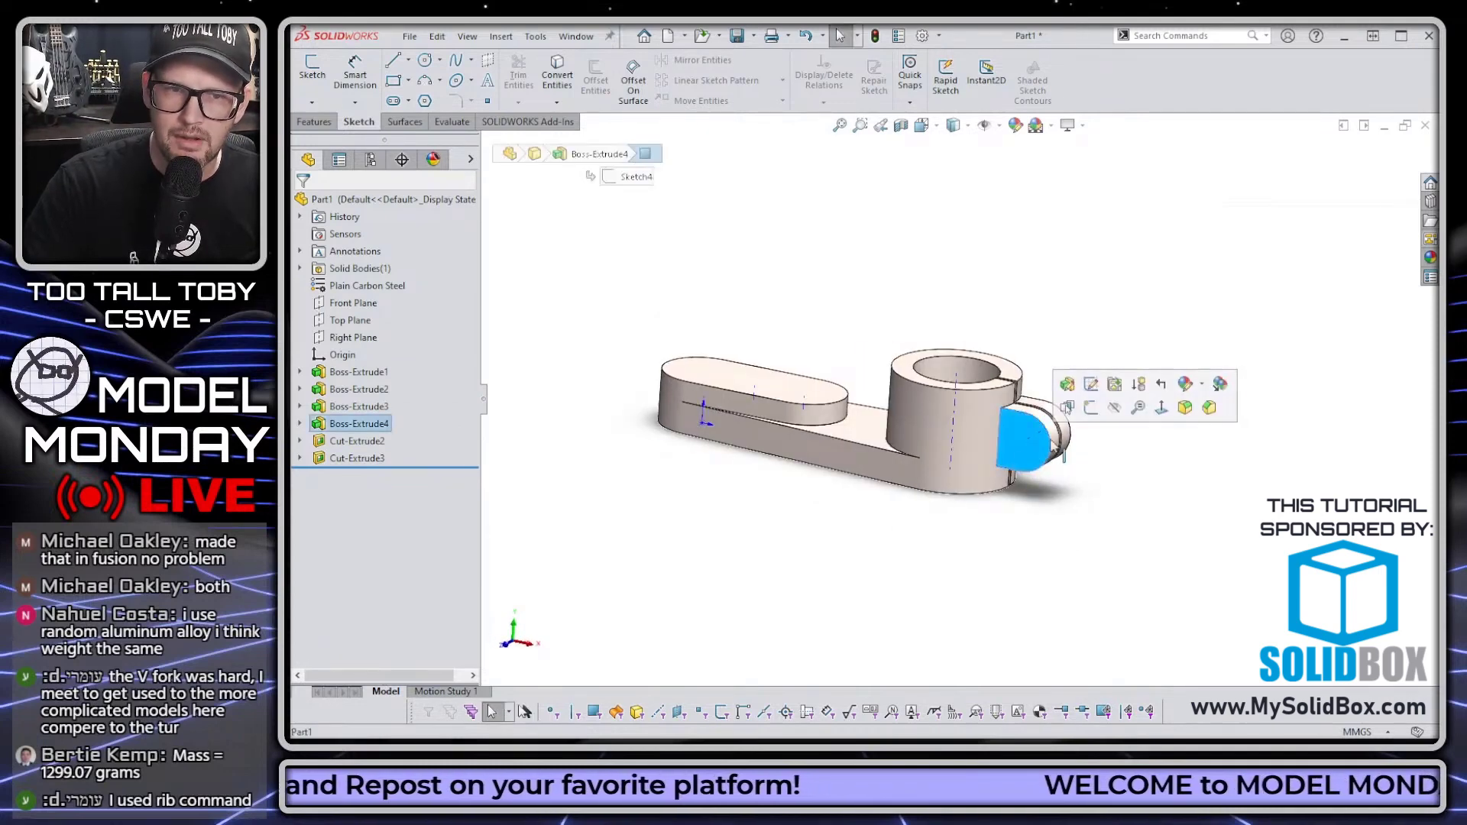
pyautogui.click(1079, 410)
pyautogui.press('s')
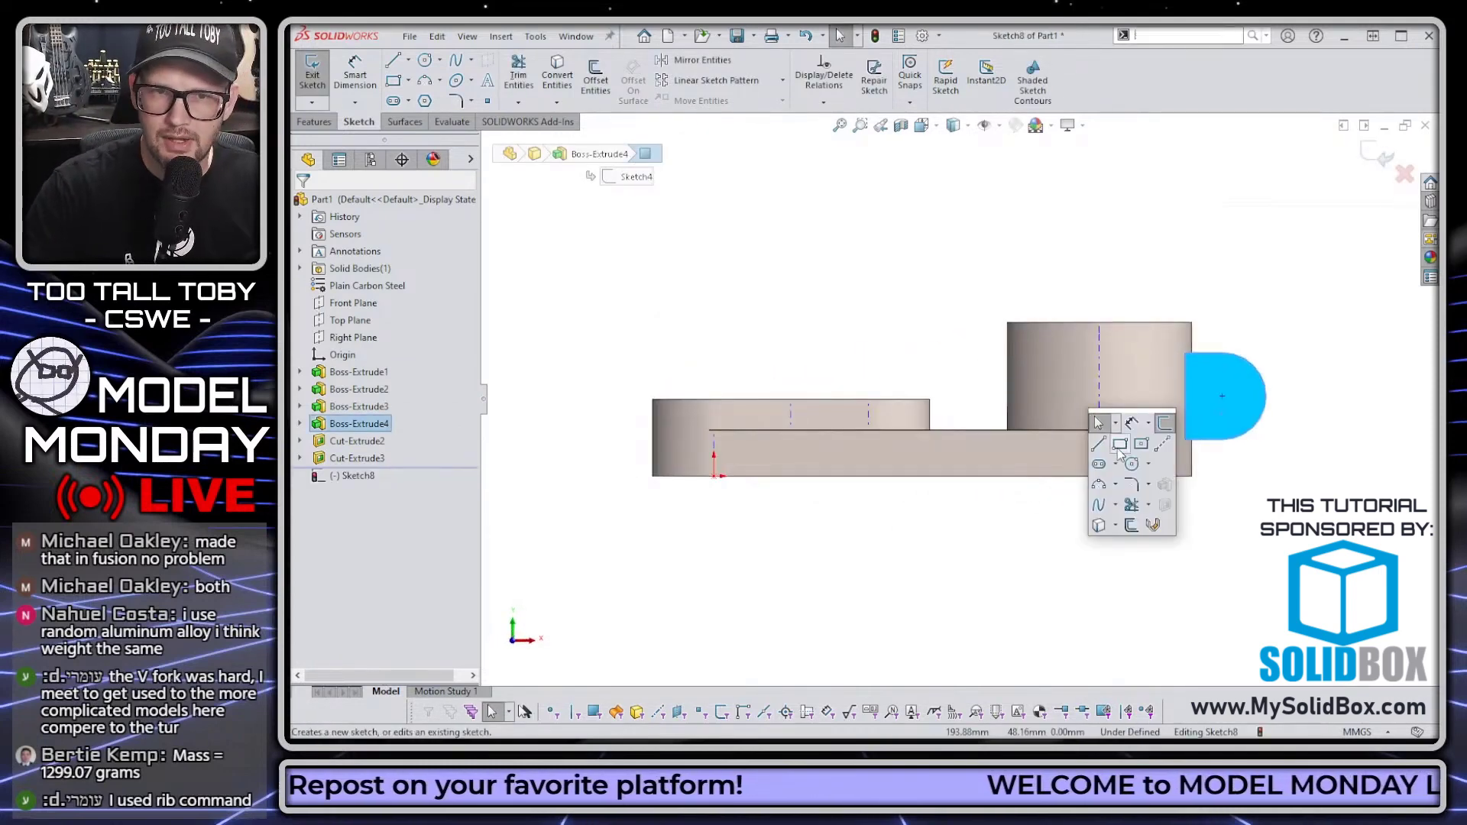
pyautogui.click(1132, 463)
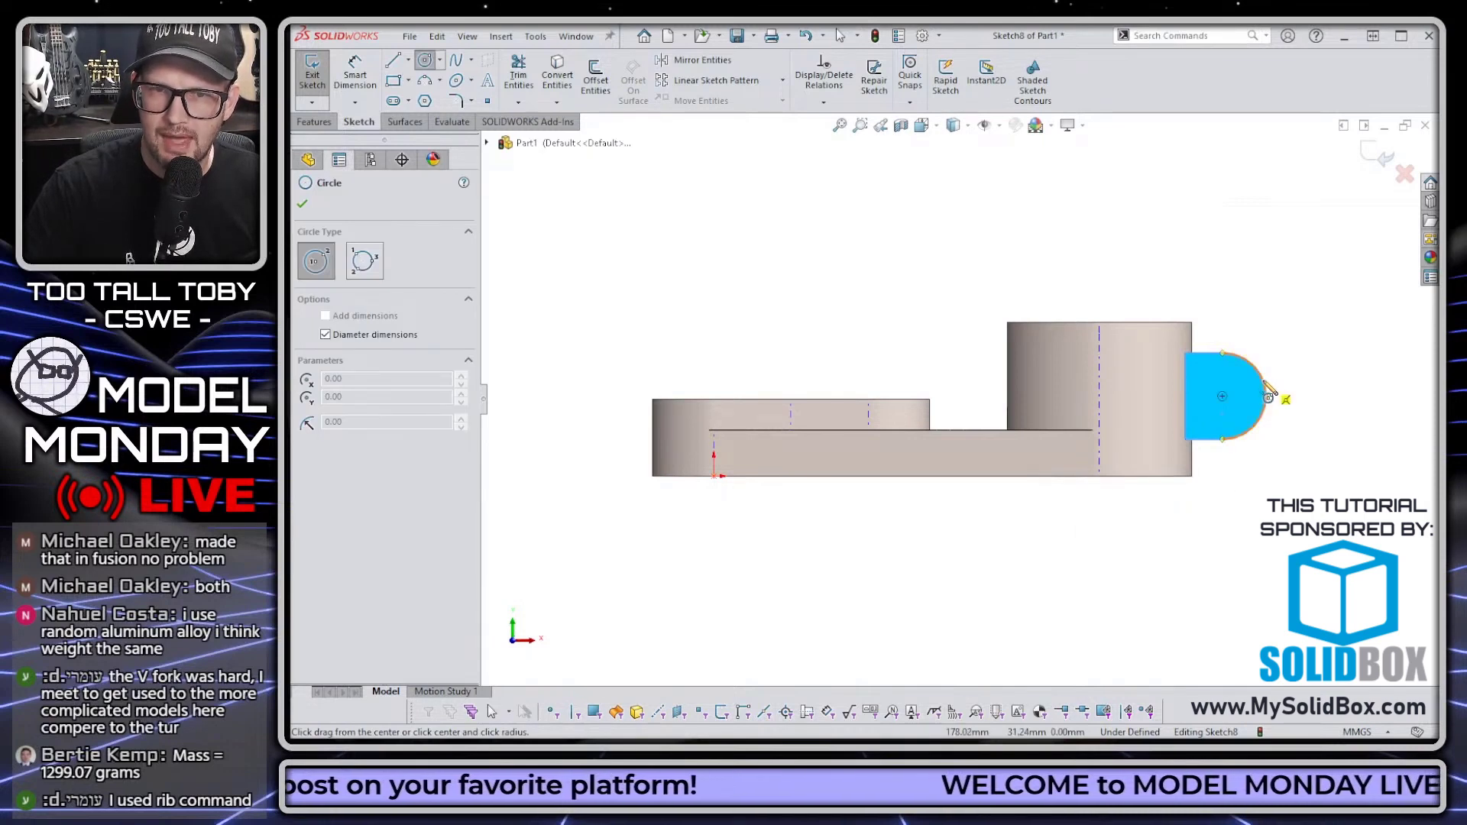
pyautogui.click(1223, 396)
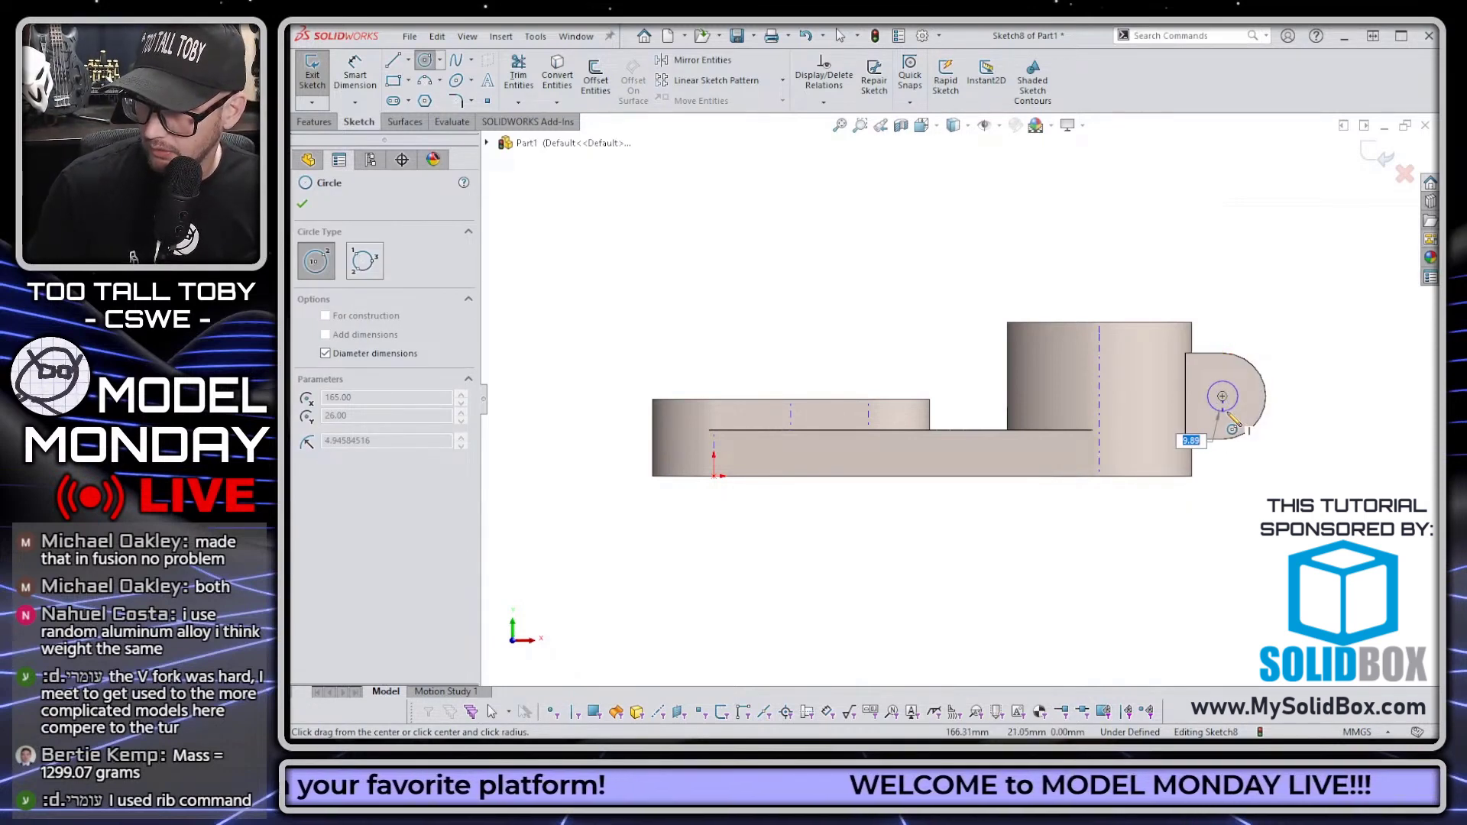
pyautogui.write('9.6')
pyautogui.press('Return')
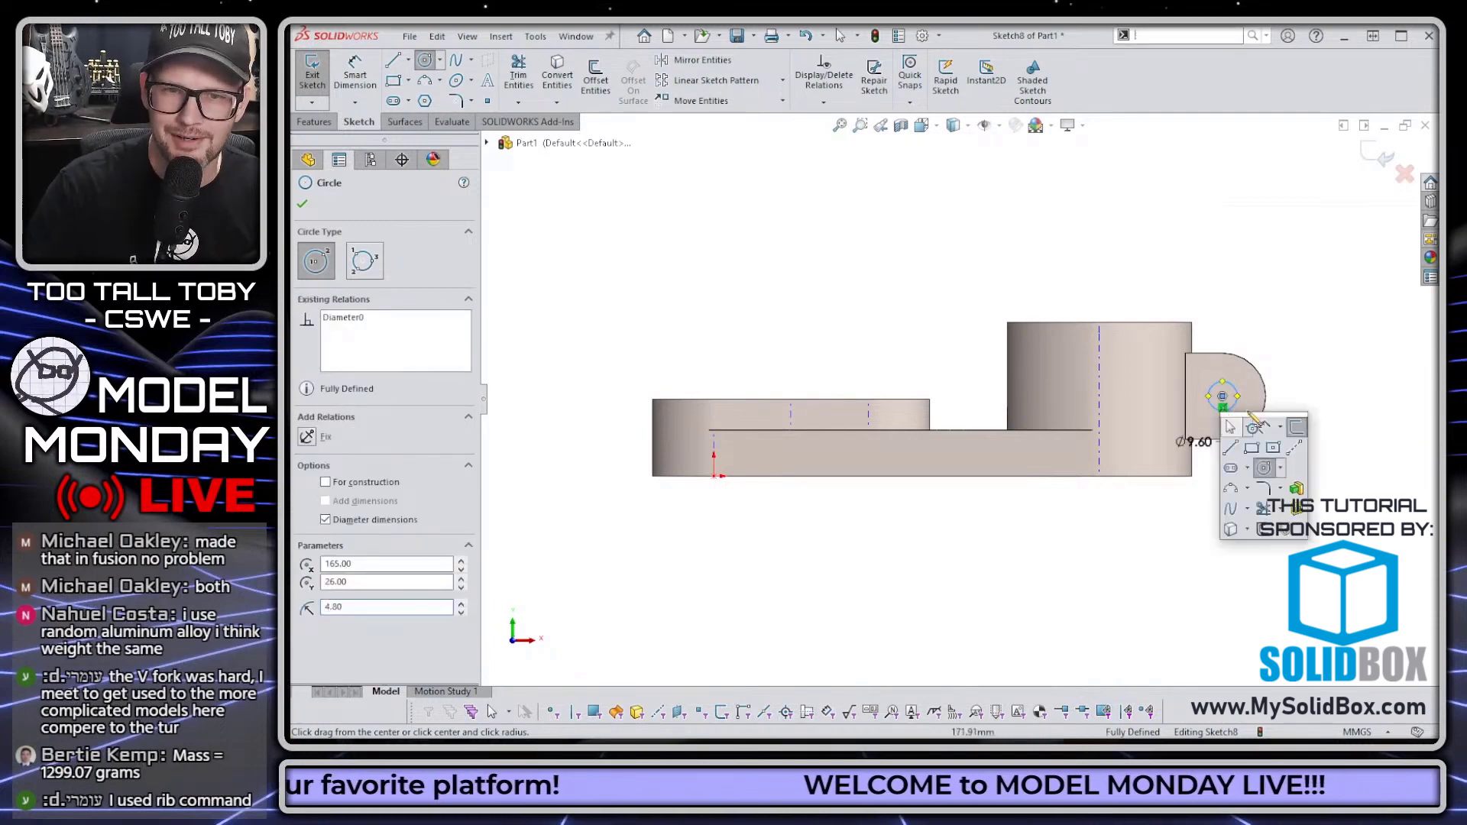
# Extrude-cut the 9.6 mm circle through both halves of the end tab with the Through All end condition.
pyautogui.press('s')
pyautogui.click(1308, 456)
pyautogui.rightClick(1307, 451)
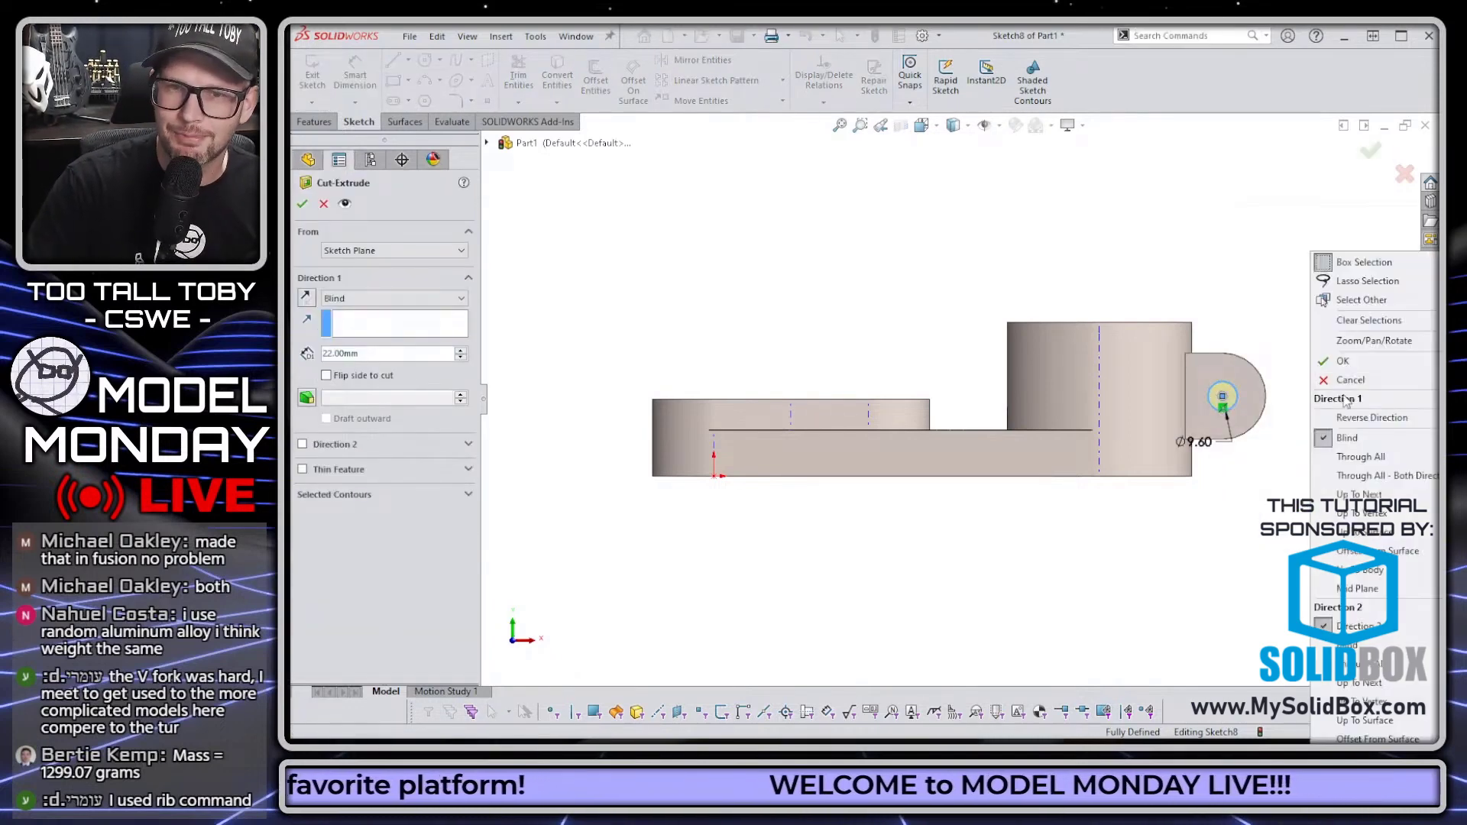
pyautogui.click(1358, 457)
pyautogui.press('Return')
# Sketch a straight slot on the Top Plane from the origin to the raised pad's other end centre, 50 mm between centres and about 25 mm wide.
pyautogui.scroll(1, 1214, 512)
pyautogui.moveTo(1148, 418); pyautogui.dragTo(1107, 520, button='middle')
pyautogui.scroll(-1, 1100, 395)
pyautogui.scroll(-1, 1185, 463)
pyautogui.scroll(1, 1169, 457)
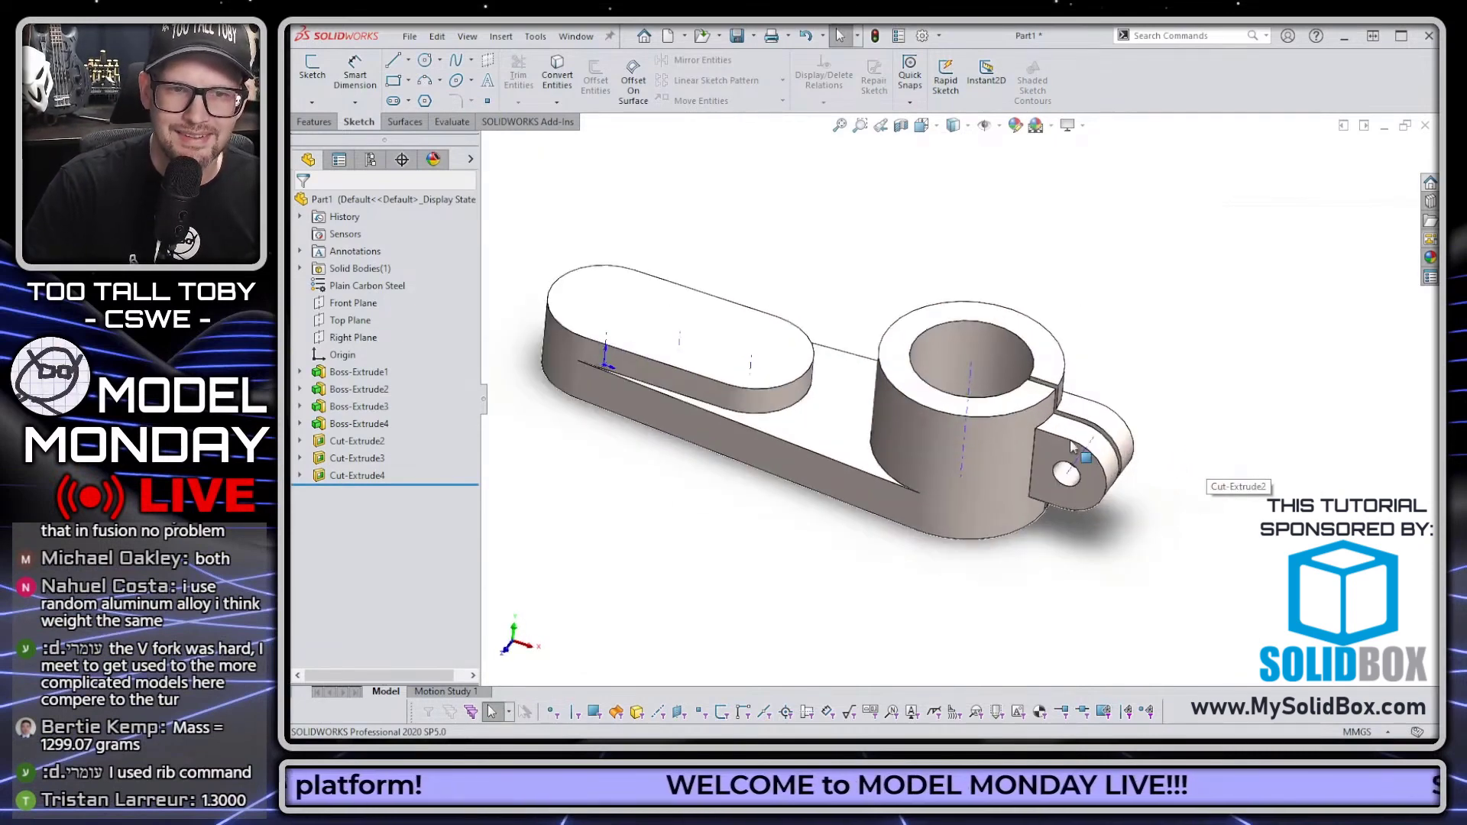
pyautogui.click(356, 324)
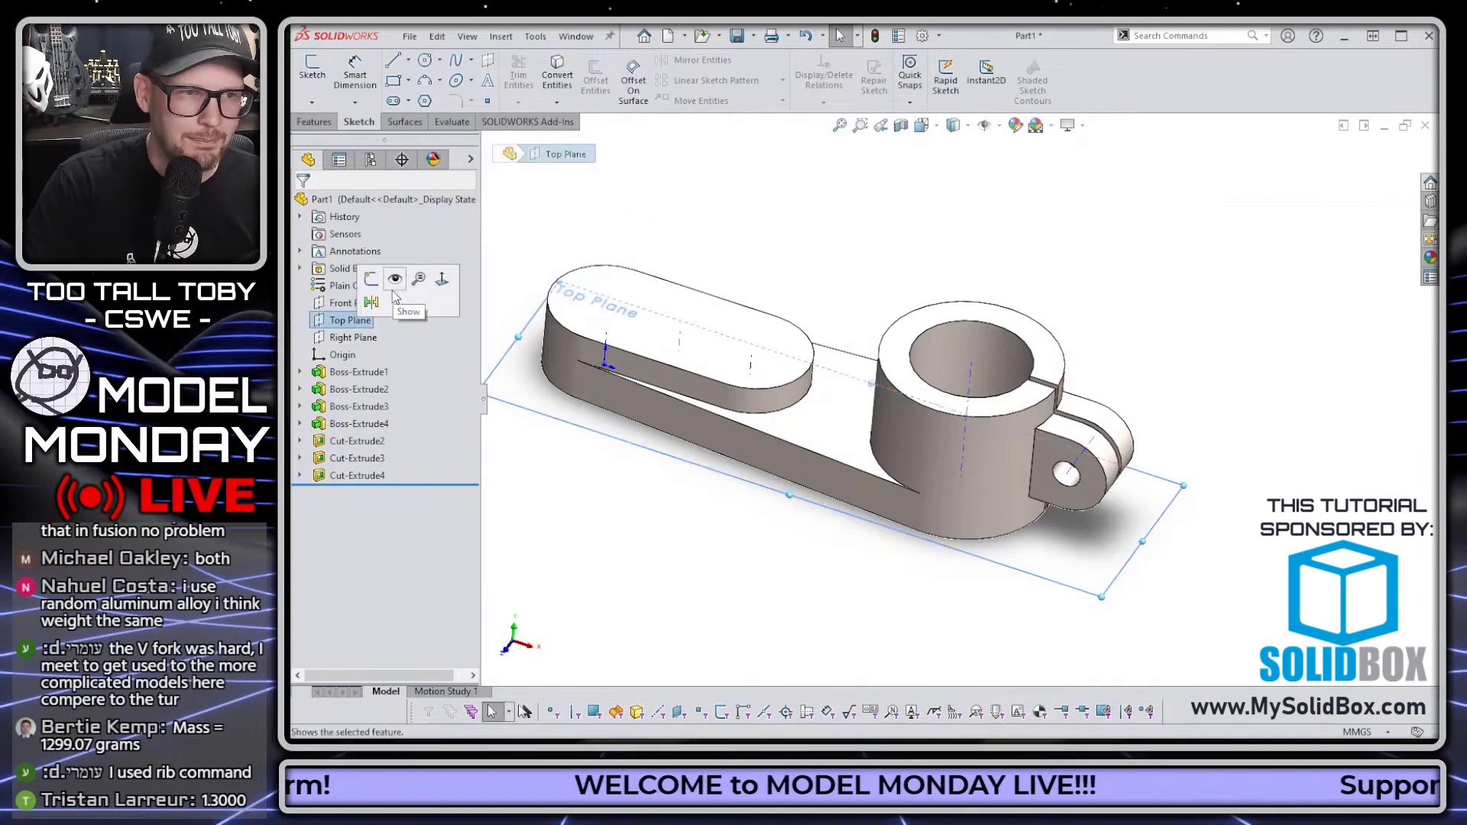
pyautogui.click(376, 285)
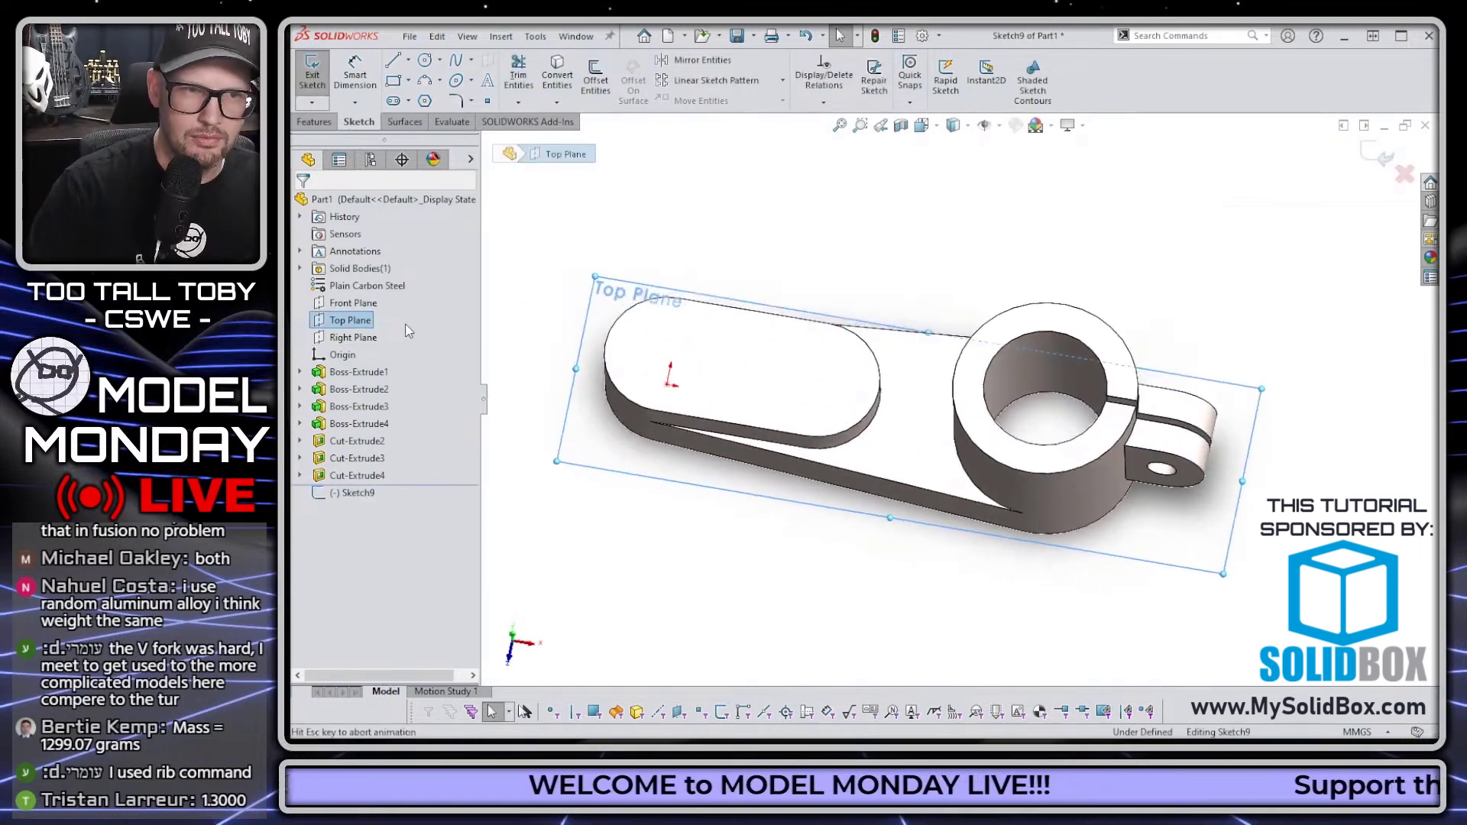
pyautogui.press('s')
pyautogui.click(420, 382)
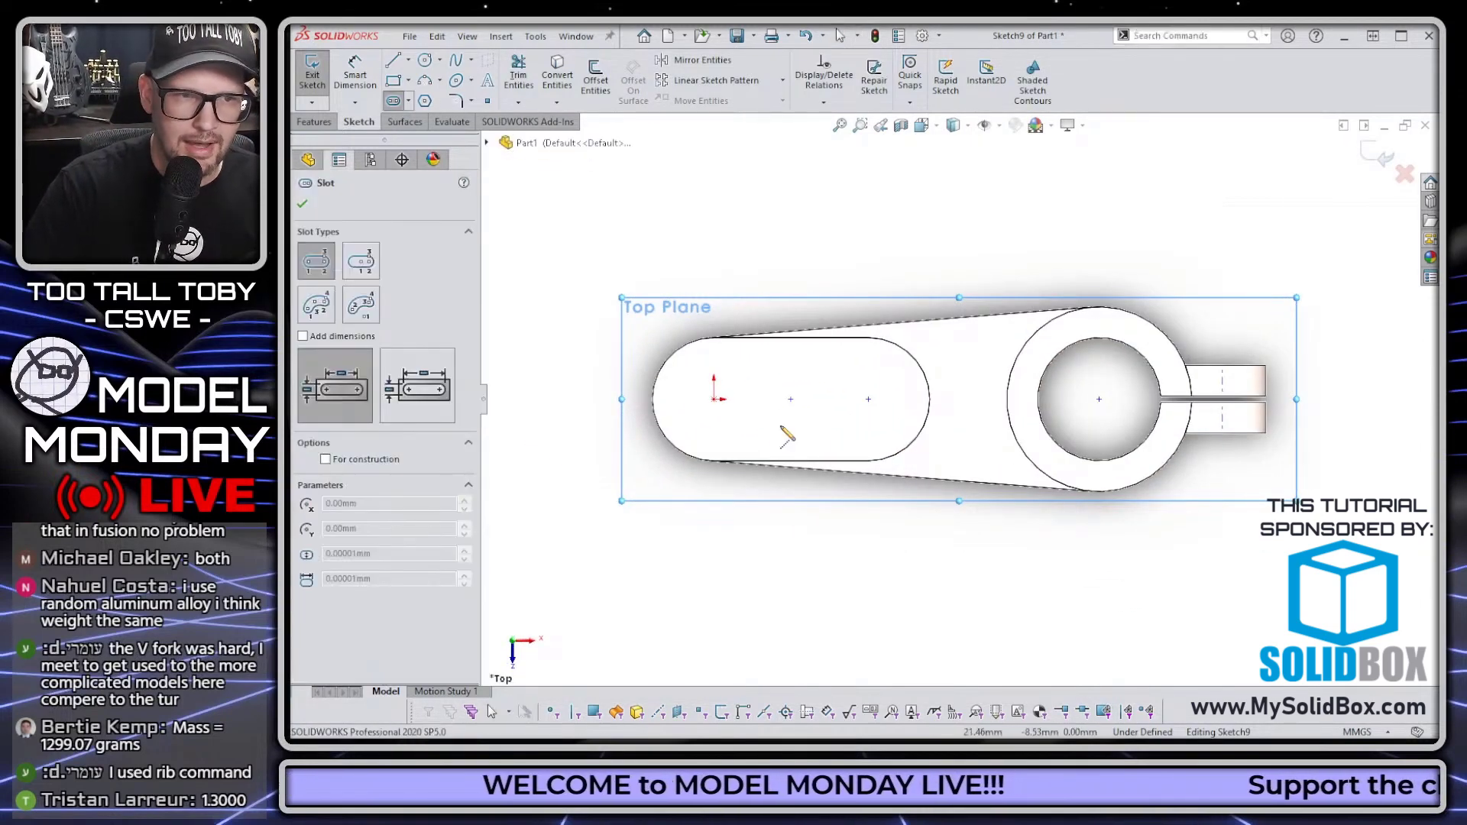
pyautogui.click(713, 399)
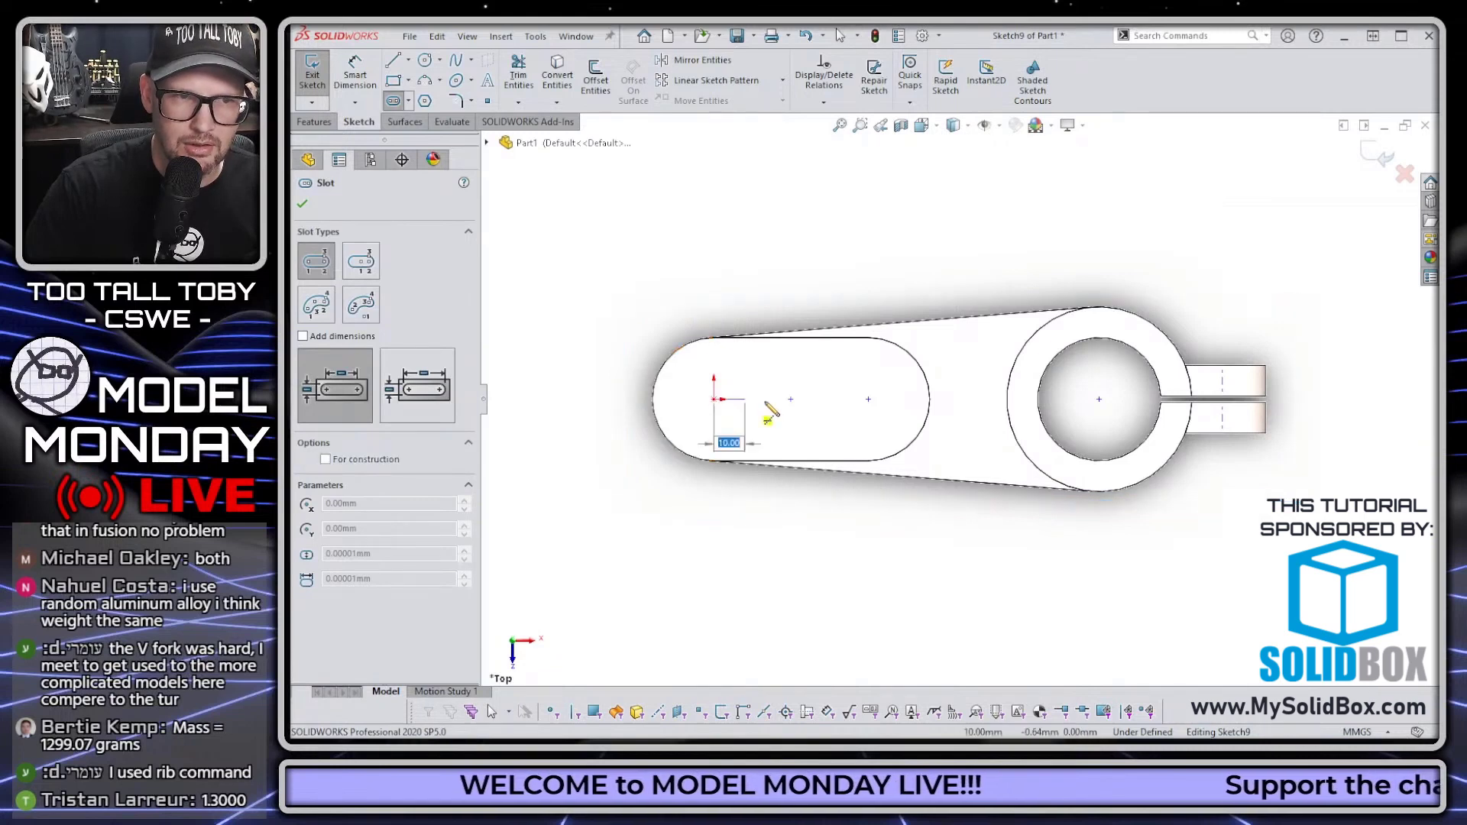
pyautogui.click(869, 399)
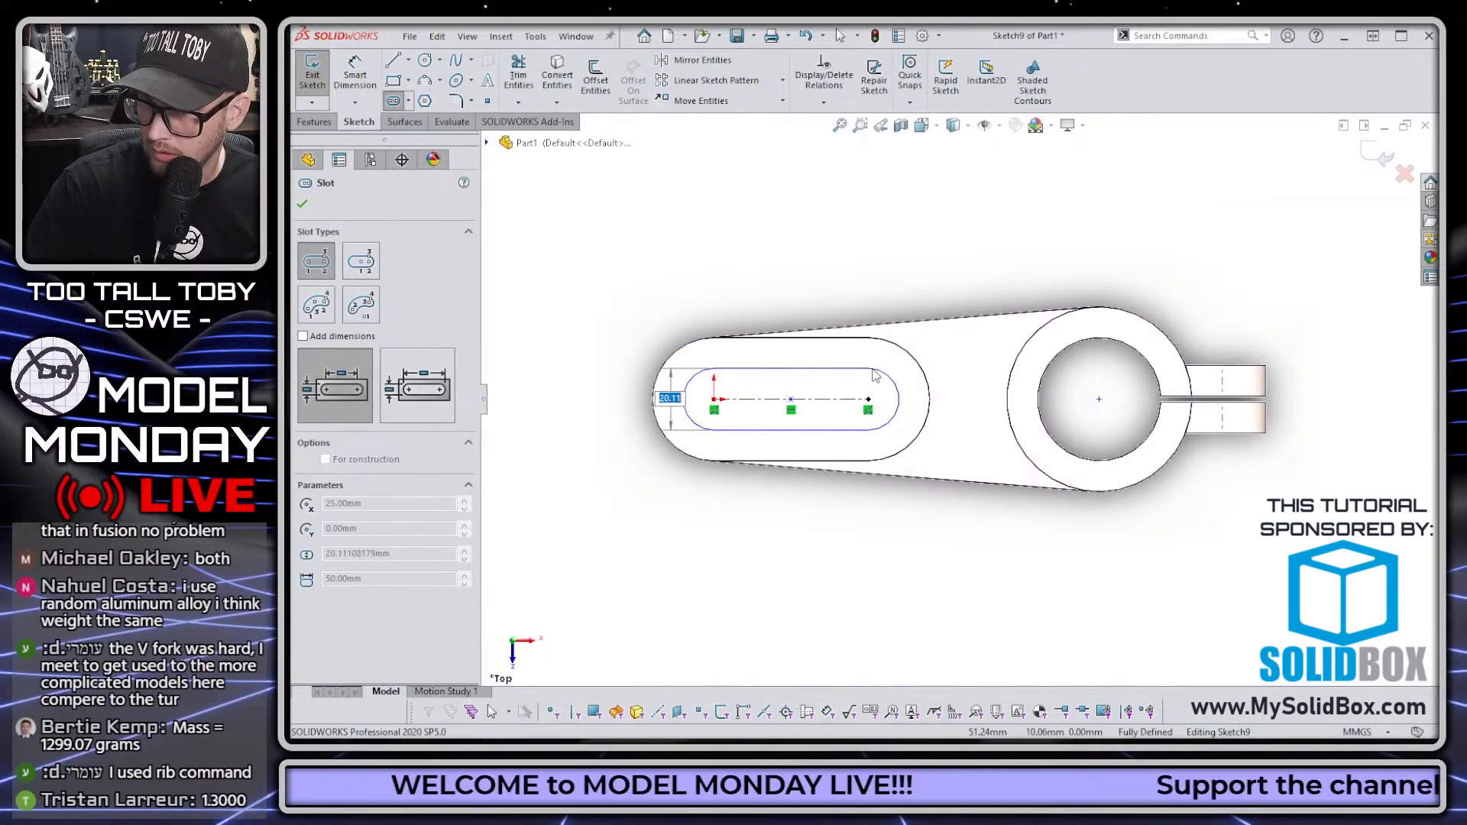
pyautogui.click(868, 363)
# Dimension the slot's width between its two straight edges and set it to 22 mm.
pyautogui.press('s')
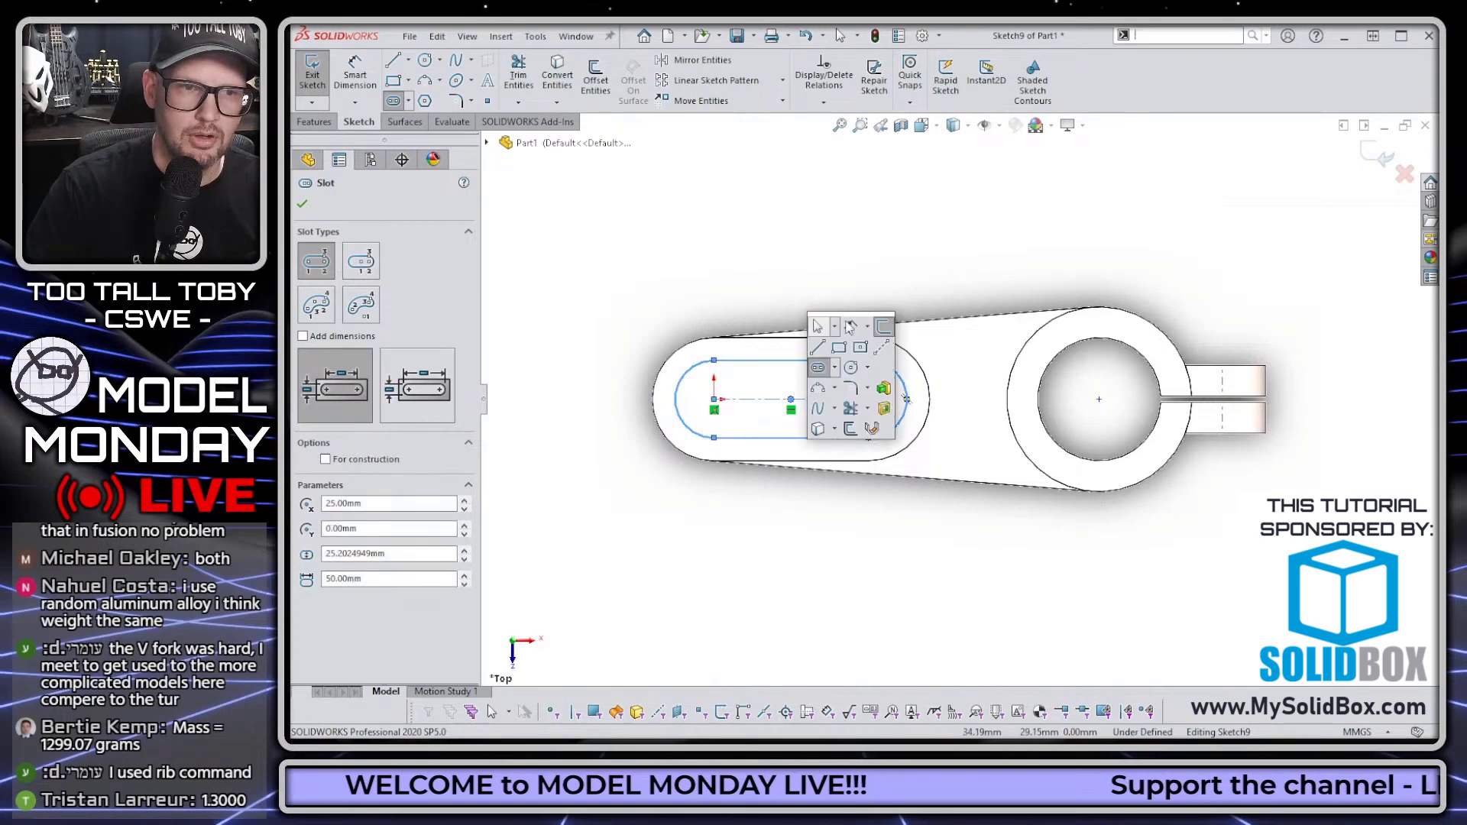
pyautogui.click(856, 326)
pyautogui.click(788, 361)
pyautogui.click(756, 438)
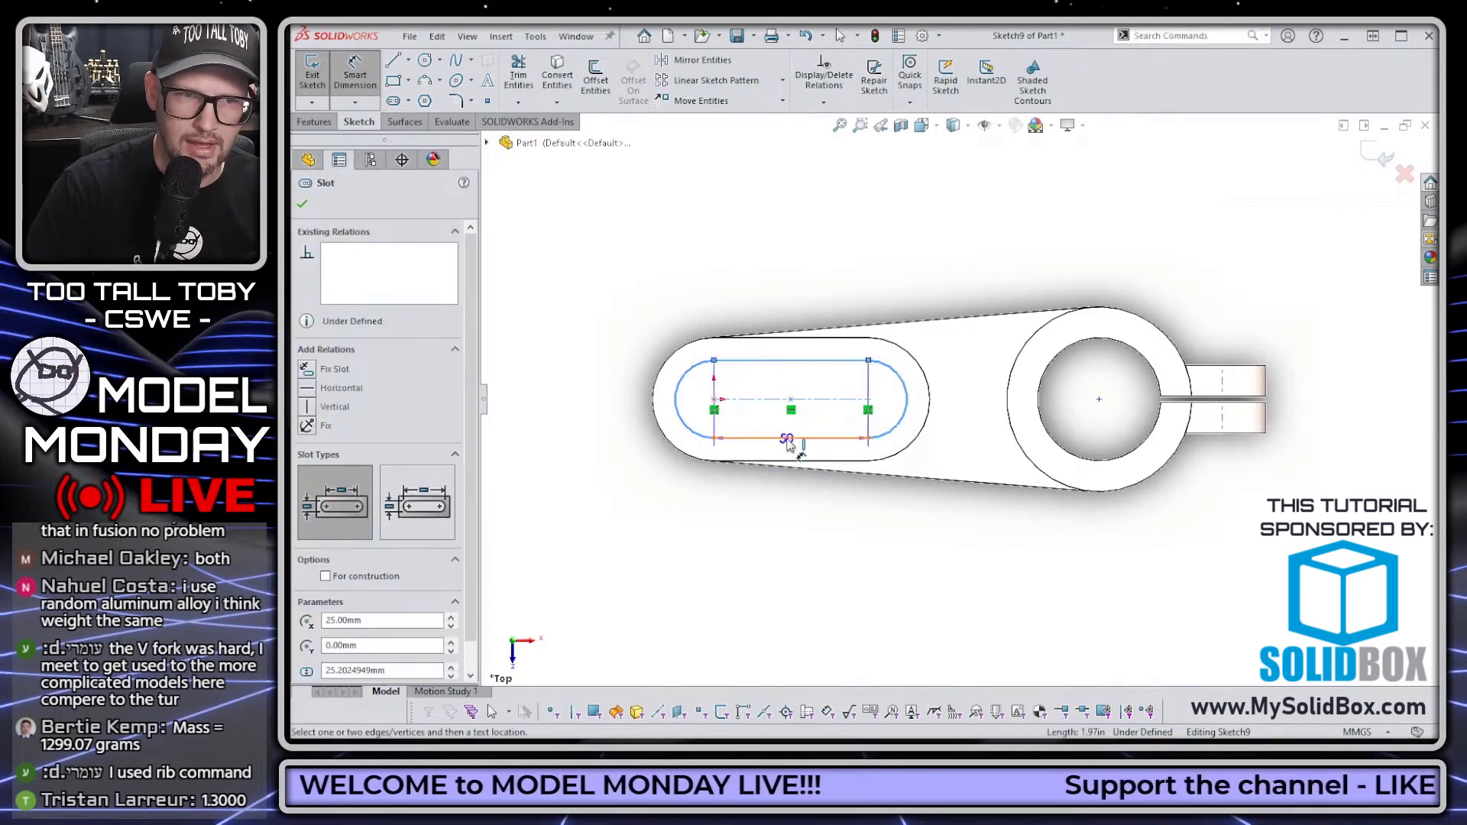
pyautogui.click(756, 517)
pyautogui.press('Return')
pyautogui.press('Escape')
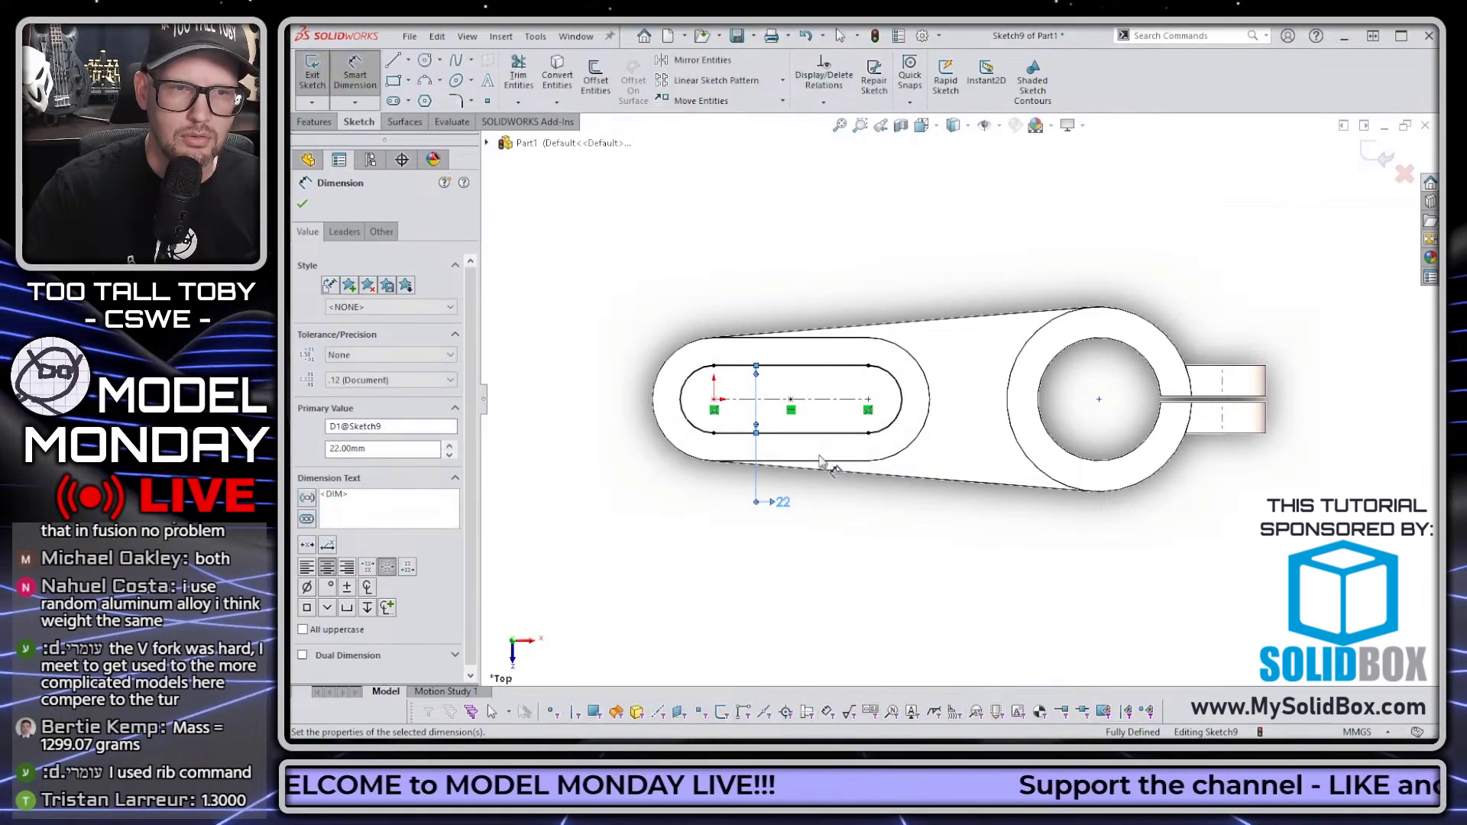
# Extrude-cut the 22 mm wide slot through the arm with the Through All end condition.
pyautogui.press('s')
pyautogui.click(969, 424)
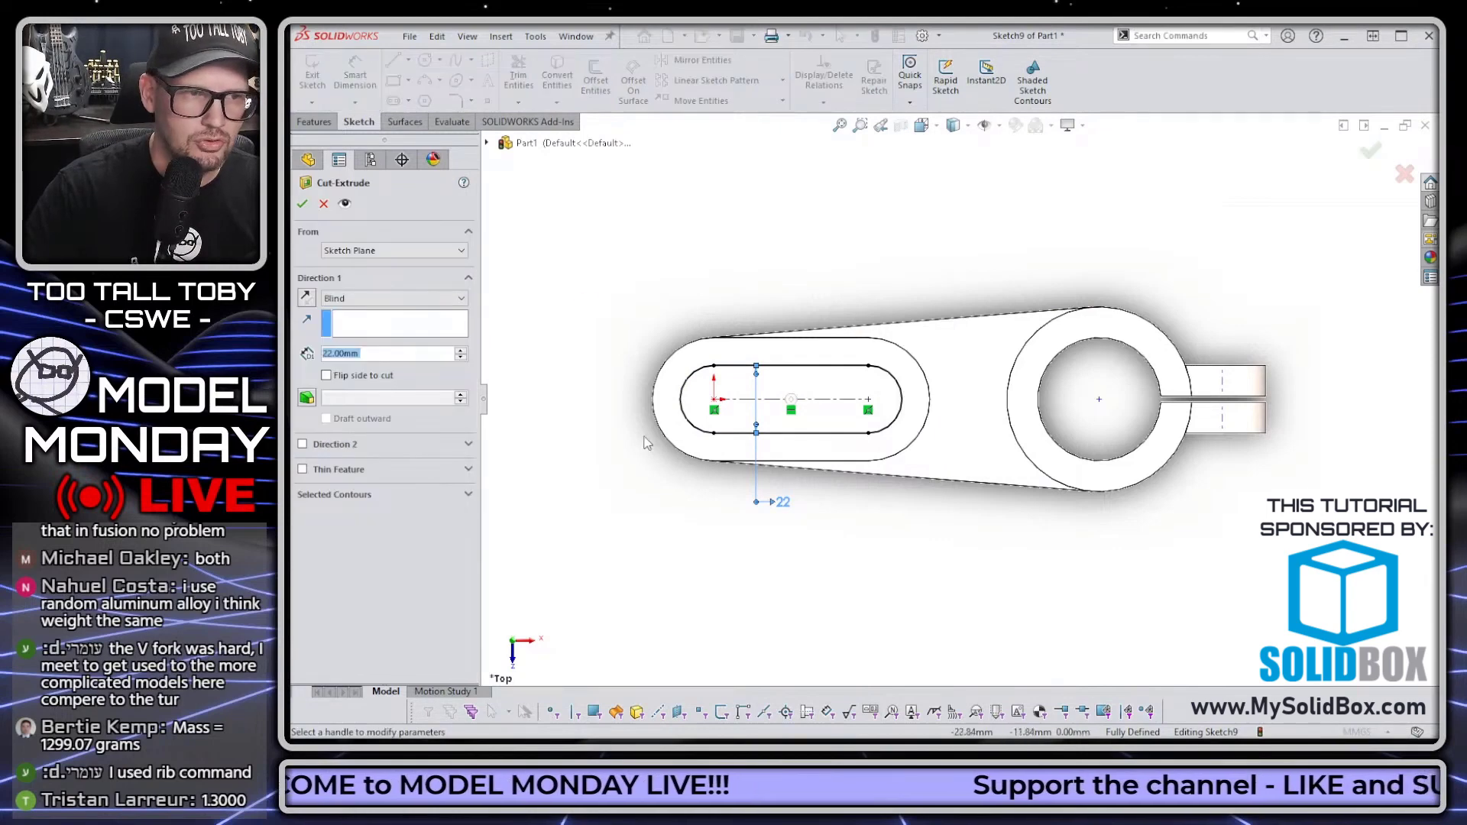
pyautogui.rightClick(677, 448)
pyautogui.click(738, 449)
pyautogui.rightClick(740, 456)
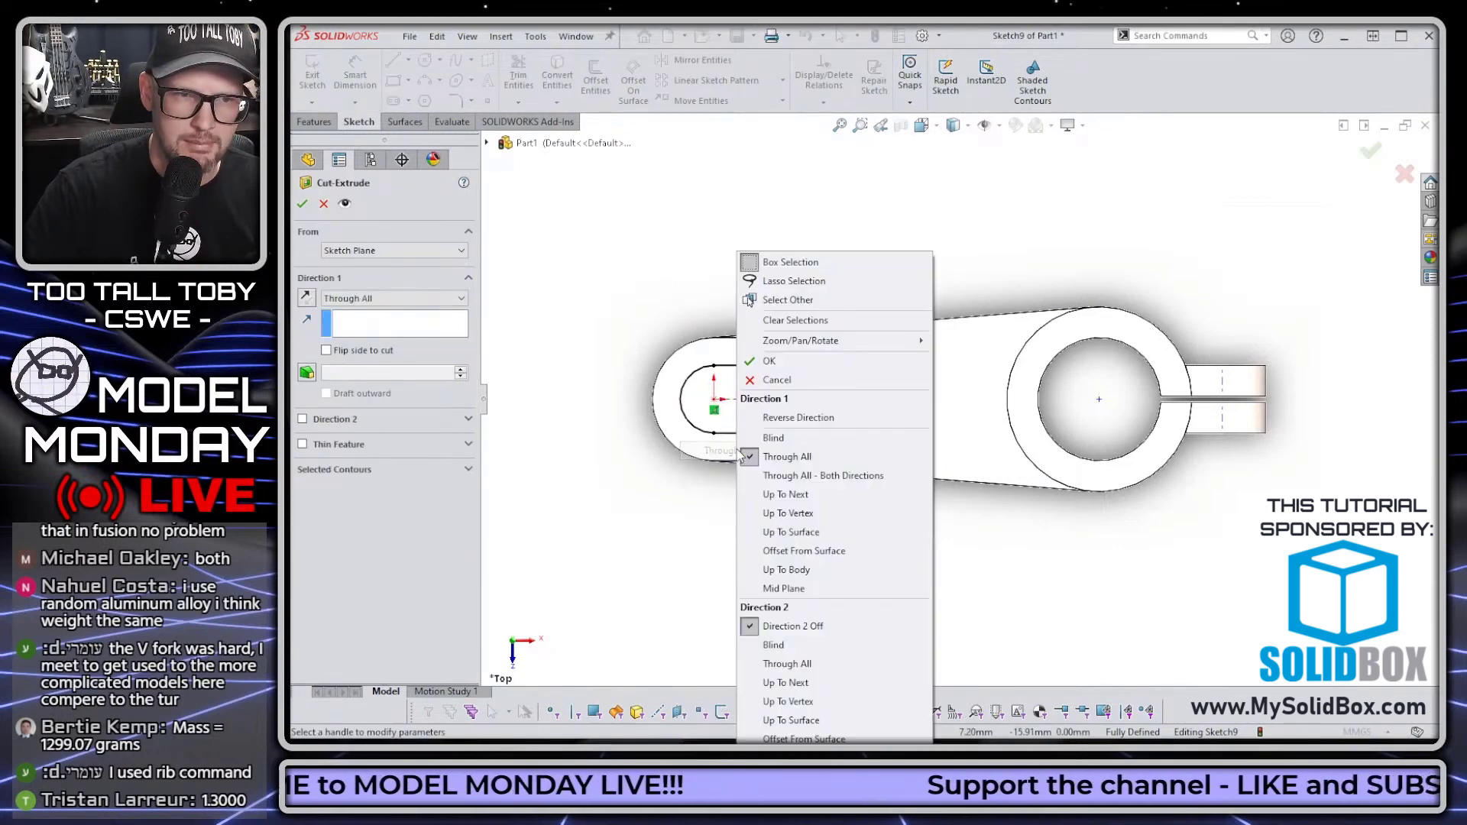
pyautogui.click(768, 363)
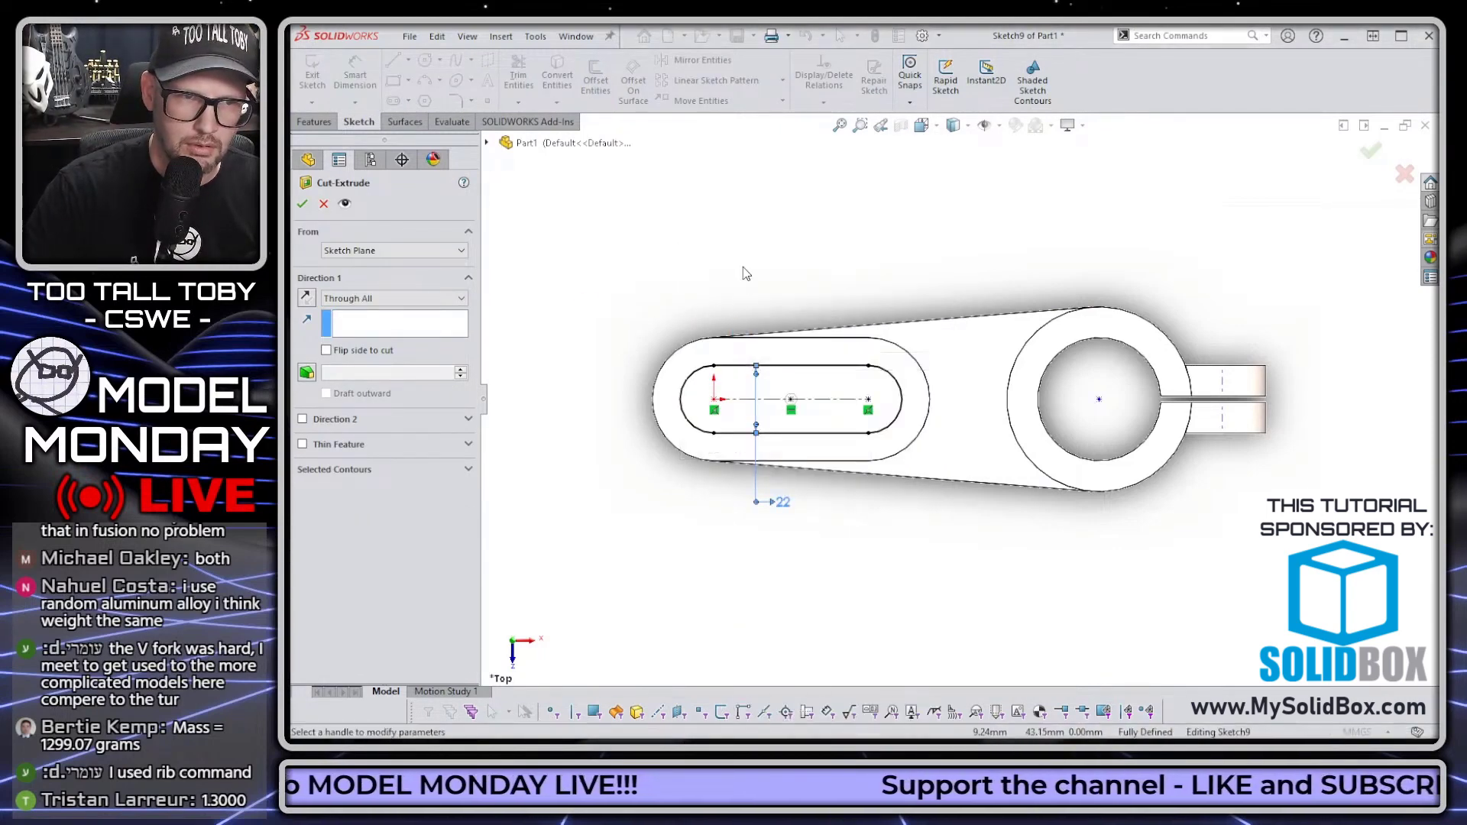
pyautogui.click(302, 203)
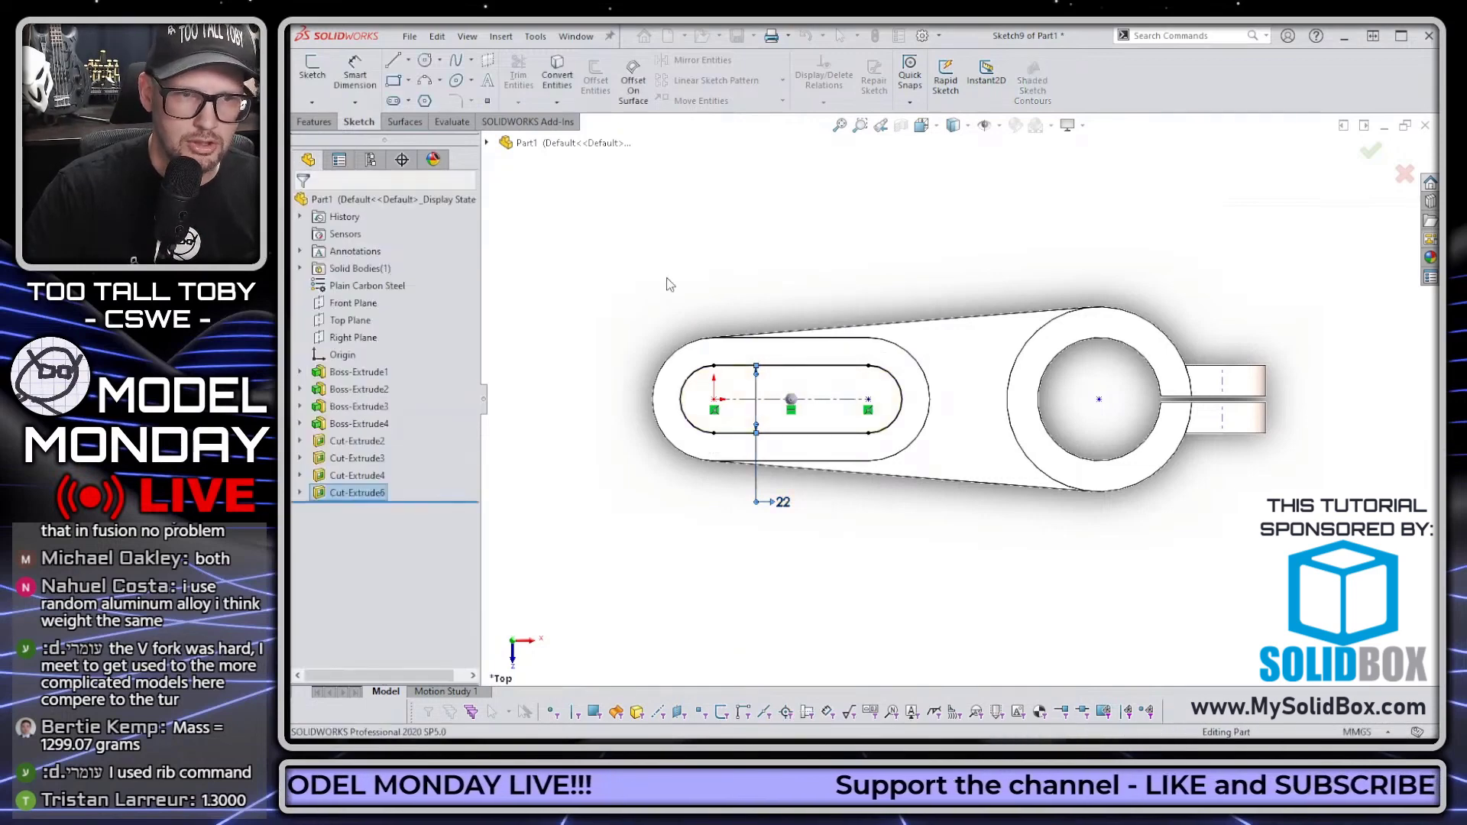
# Fillet the four edges where the split end tab's upper and lower faces meet the cylindrical boss with an 8 mm radius.
pyautogui.moveTo(854, 583); pyautogui.dragTo(840, 341, button='middle')
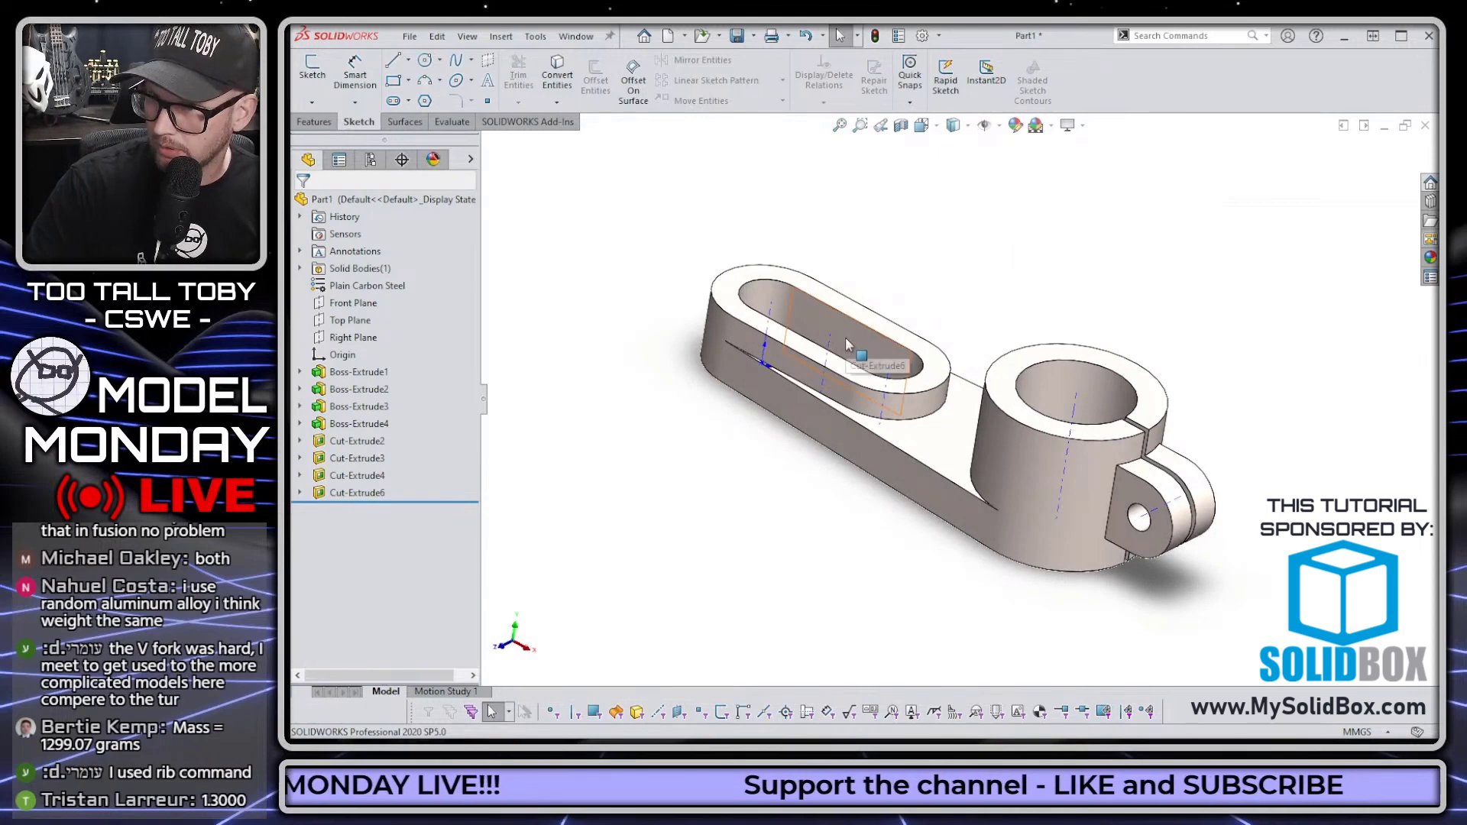
pyautogui.scroll(3, 984, 515)
pyautogui.press('s')
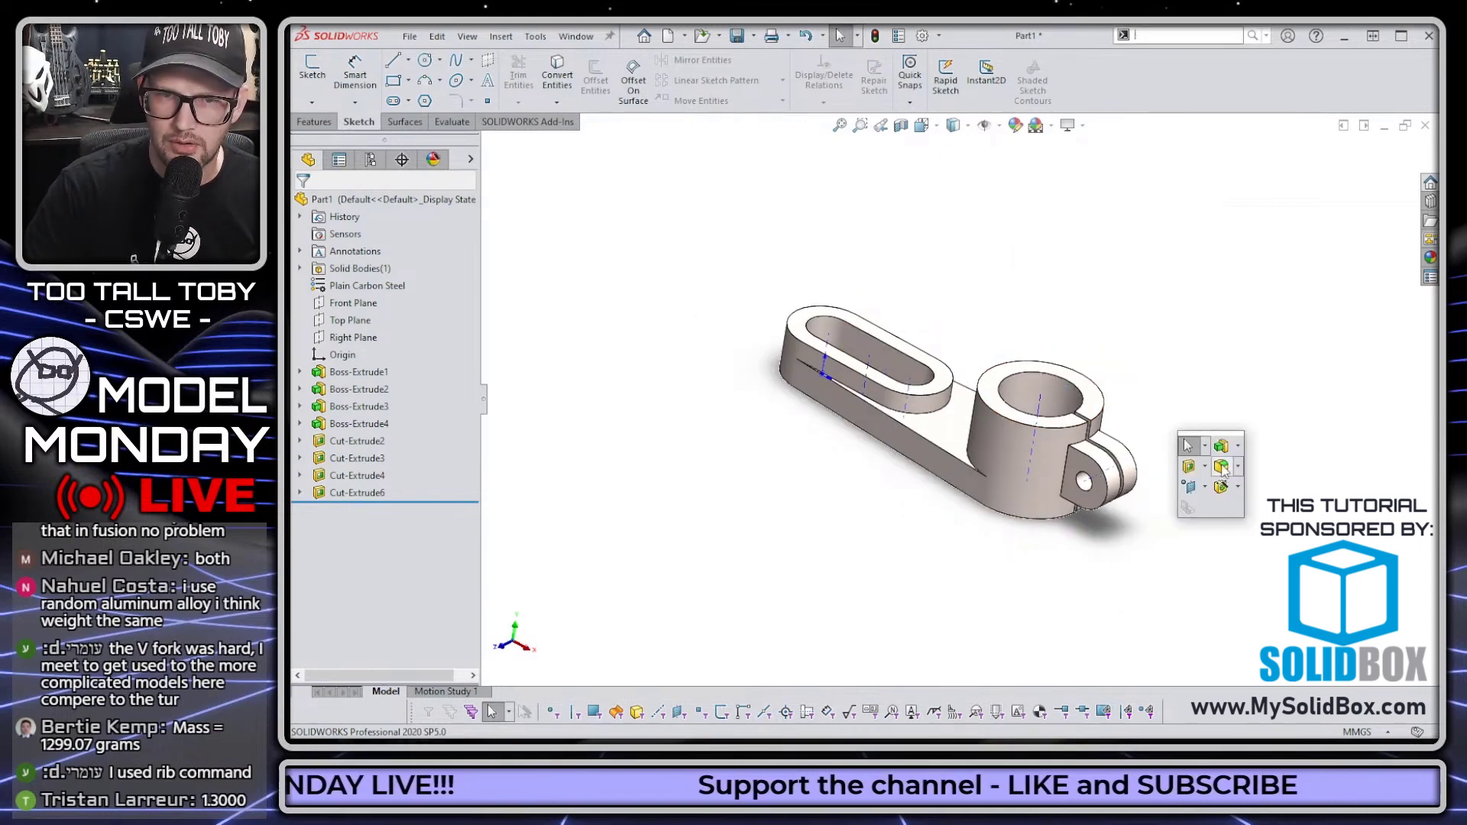
pyautogui.click(1221, 467)
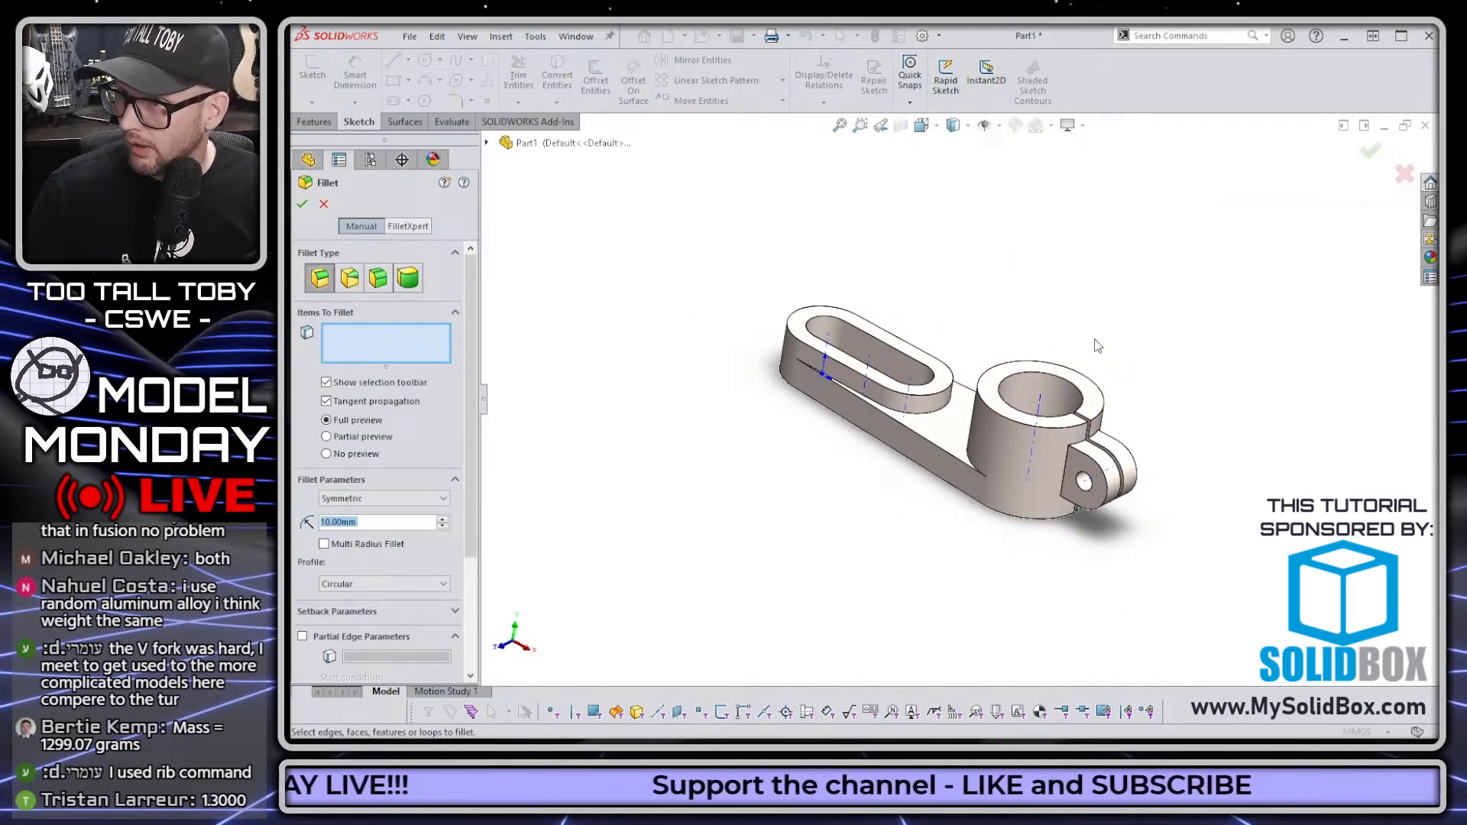
pyautogui.write('8')
pyautogui.press('Return')
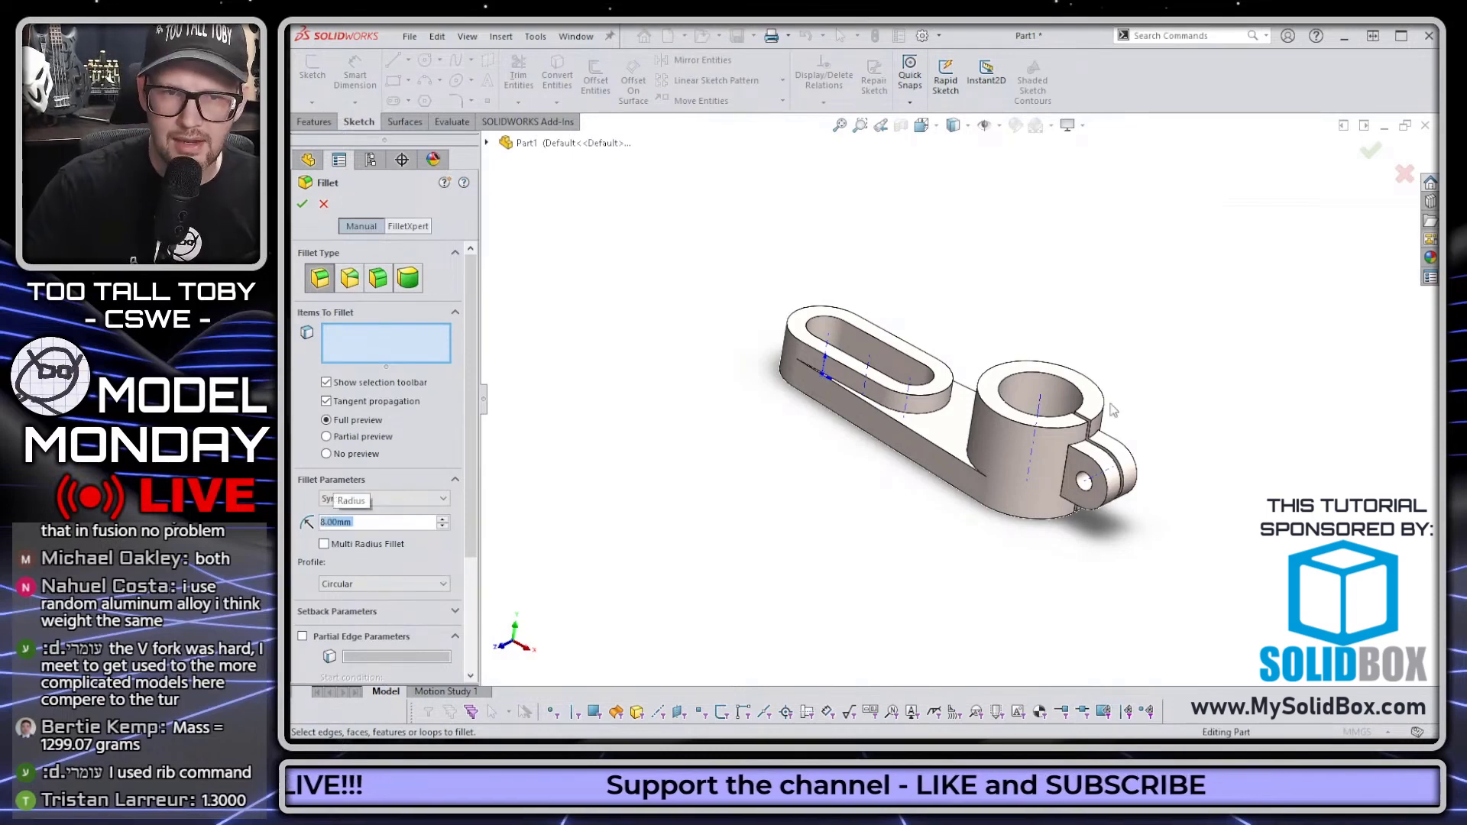
pyautogui.scroll(-5, 1116, 411)
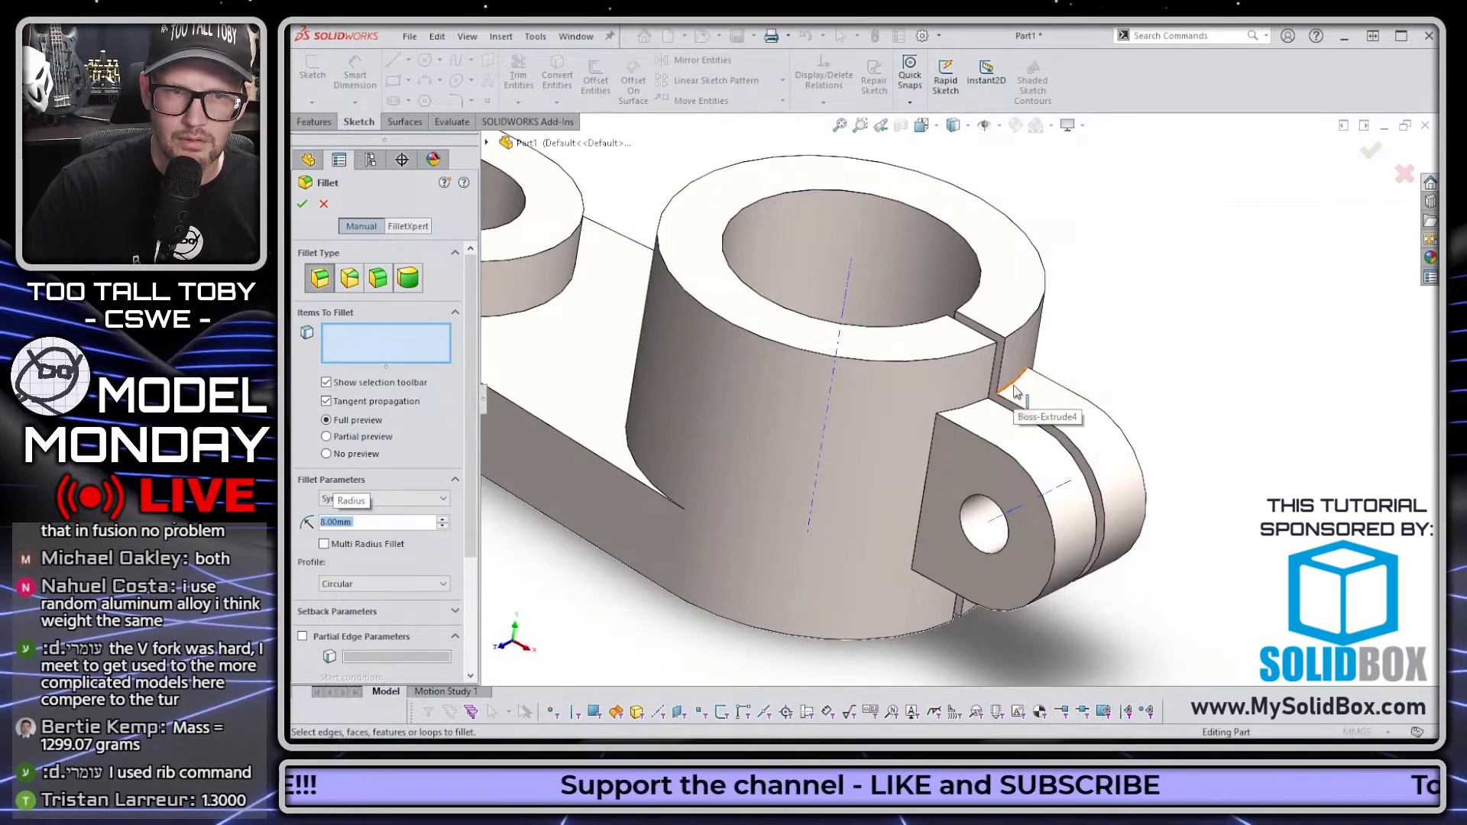
pyautogui.click(1016, 396)
pyautogui.click(972, 415)
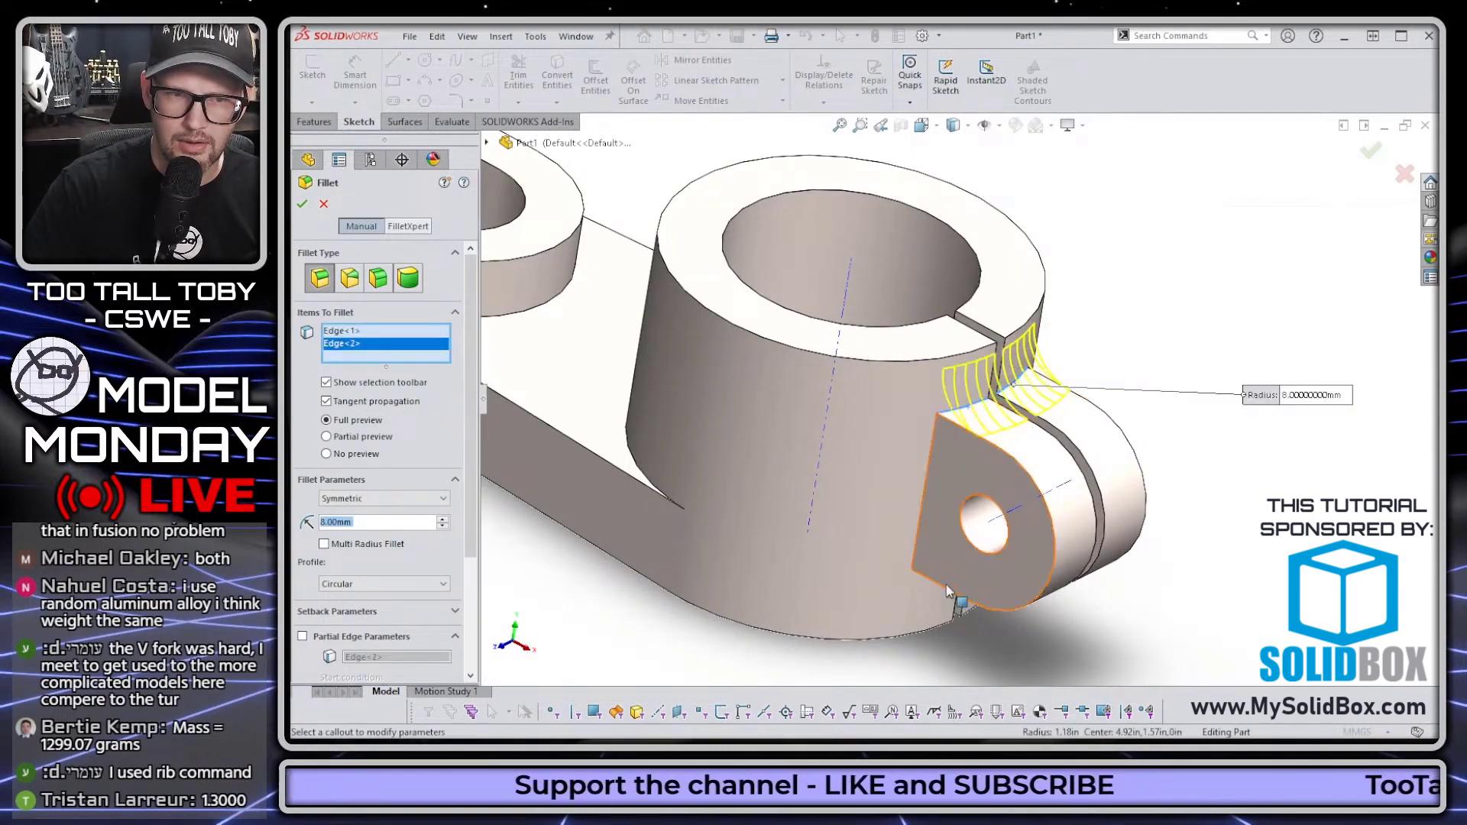
pyautogui.click(927, 572)
pyautogui.moveTo(933, 573); pyautogui.dragTo(1240, 519, button='middle')
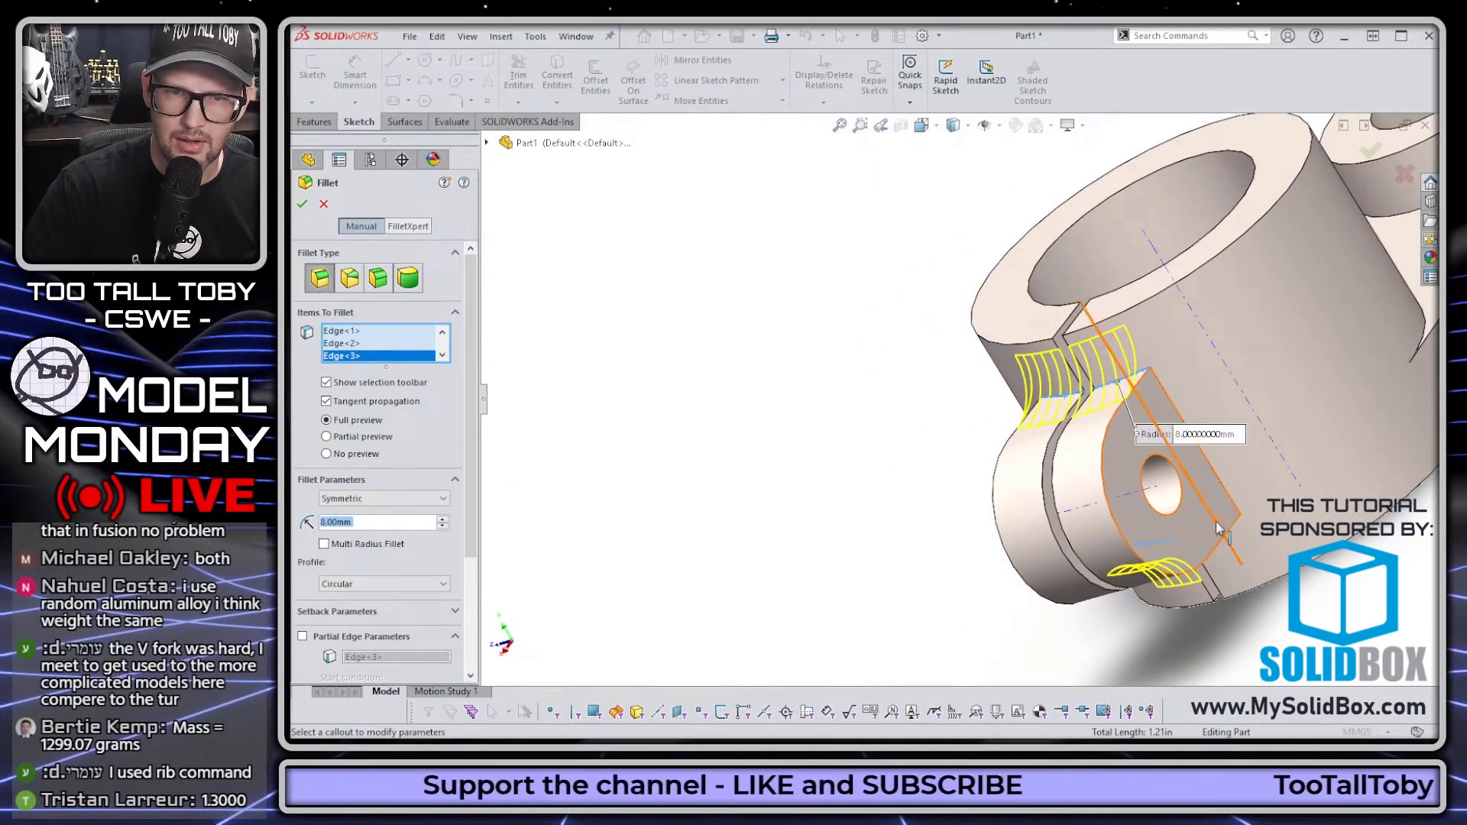
pyautogui.click(1229, 526)
pyautogui.rightClick(908, 535)
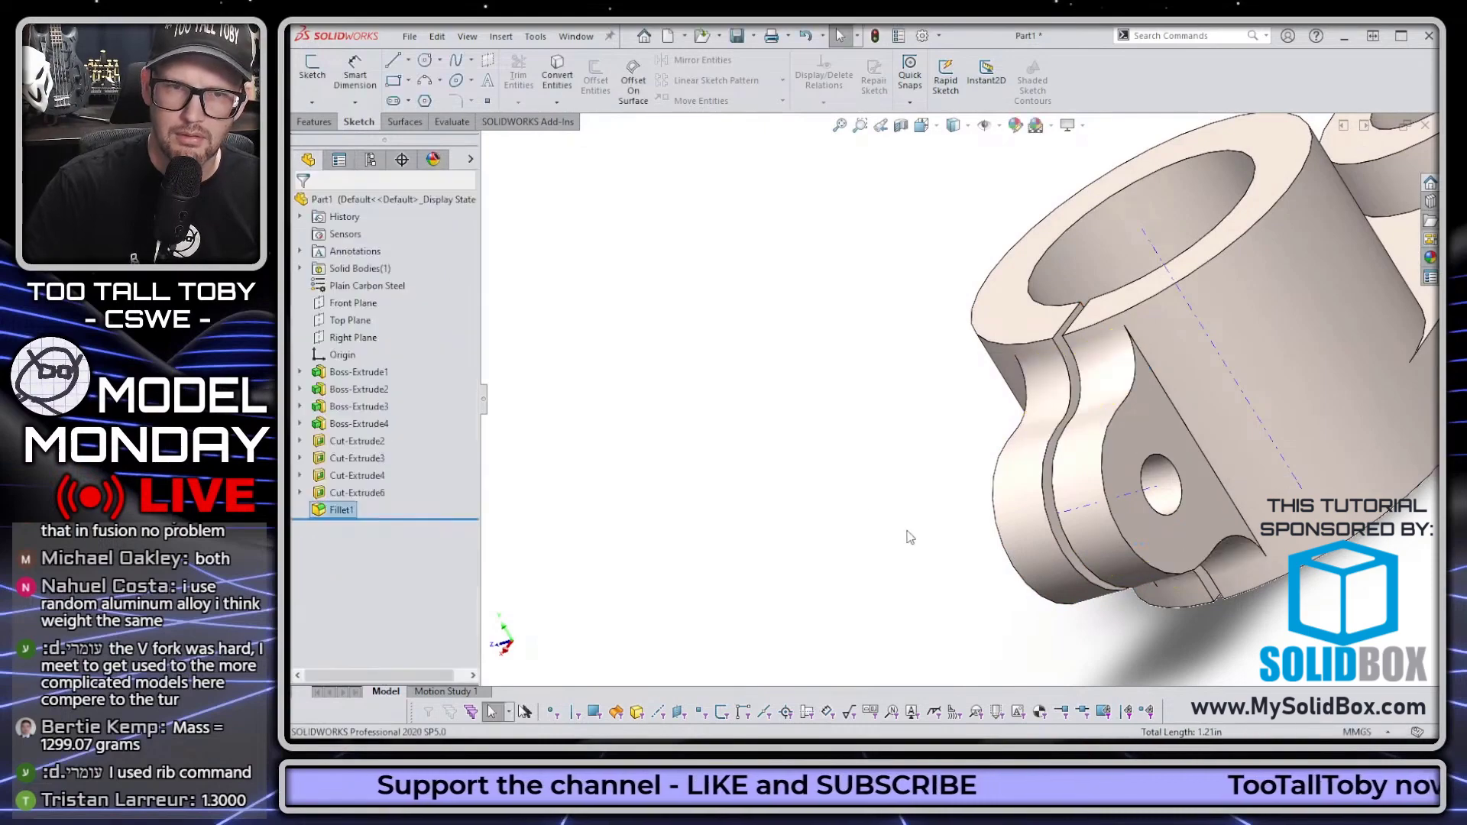
# Examine the complete bracket and its filleted end tab from several viewing angles.
pyautogui.scroll(3, 907, 534)
pyautogui.moveTo(910, 532); pyautogui.dragTo(1124, 493, button='middle')
pyautogui.scroll(2, 917, 512)
pyautogui.click(835, 516)
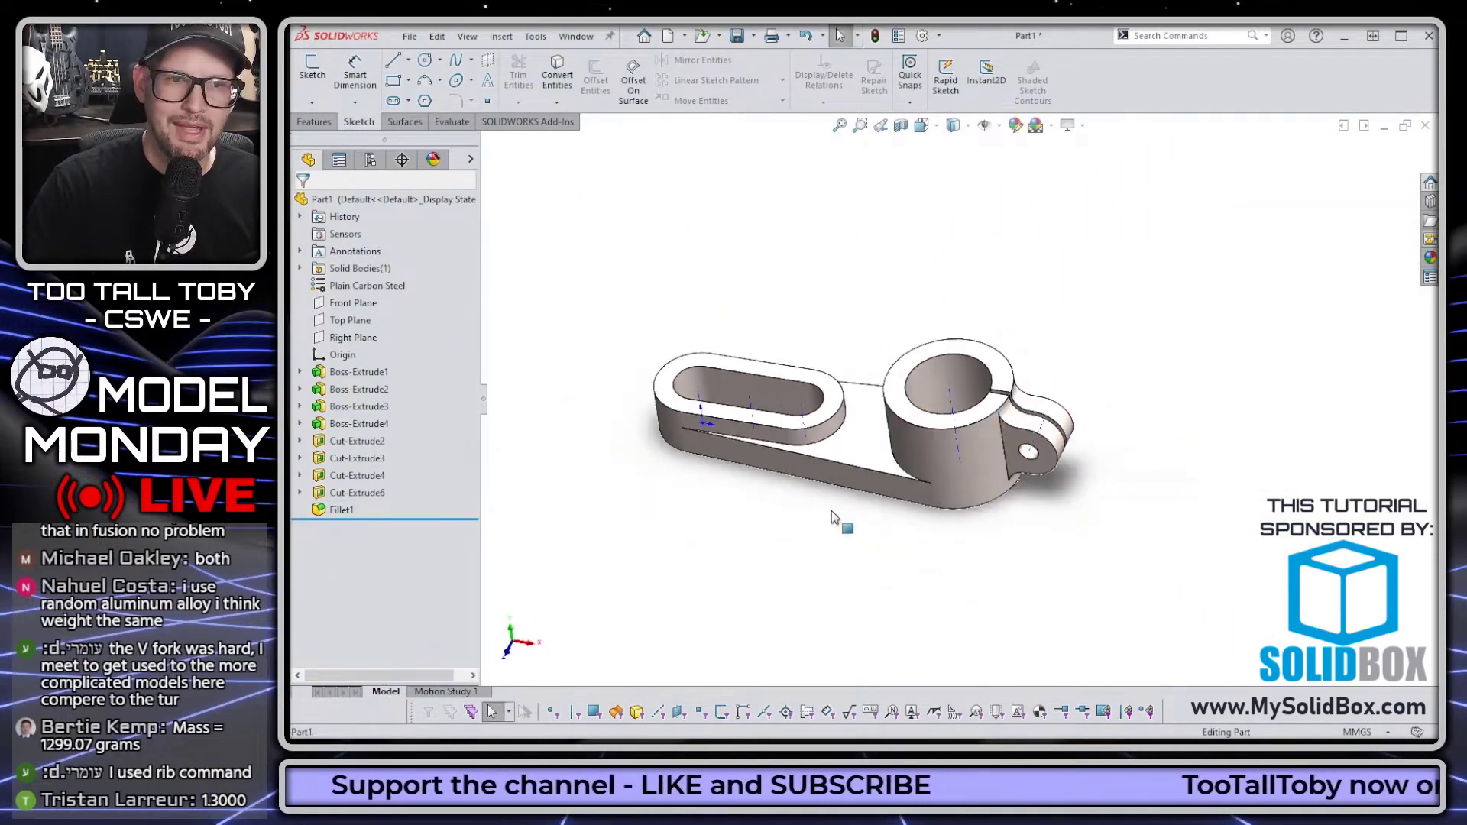
pyautogui.scroll(-3, 828, 398)
pyautogui.moveTo(842, 229); pyautogui.dragTo(1120, 470, button='middle')
pyautogui.scroll(2, 1131, 489)
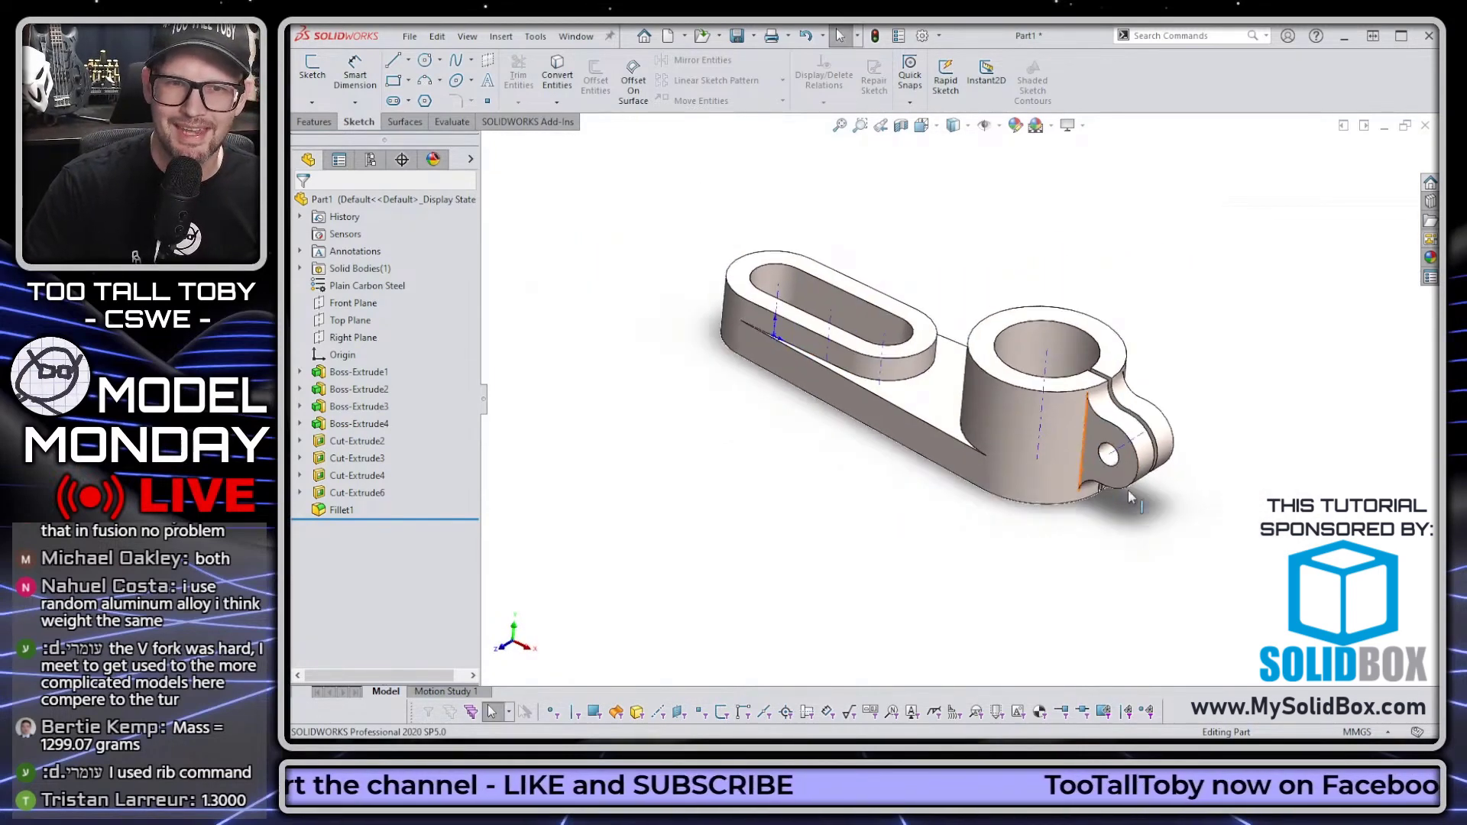
pyautogui.moveTo(1039, 368)
pyautogui.mouseDown(button='middle')
pyautogui.moveTo(1029, 433)
pyautogui.moveTo(1032, 405)
pyautogui.mouseUp(button='middle')
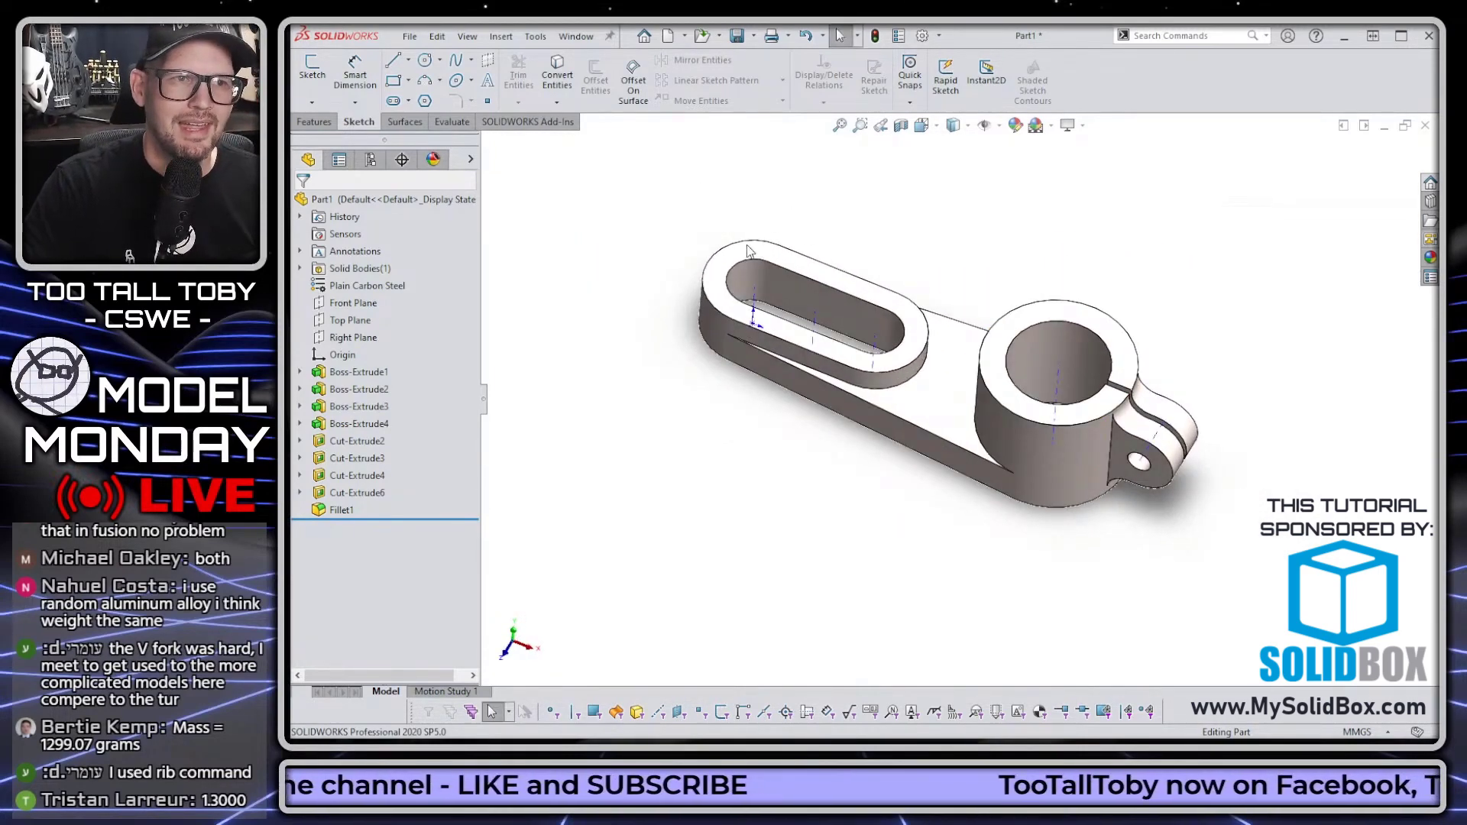
# Check the bracket's mass with the Mass Properties tool and close the report.
pyautogui.click(453, 121)
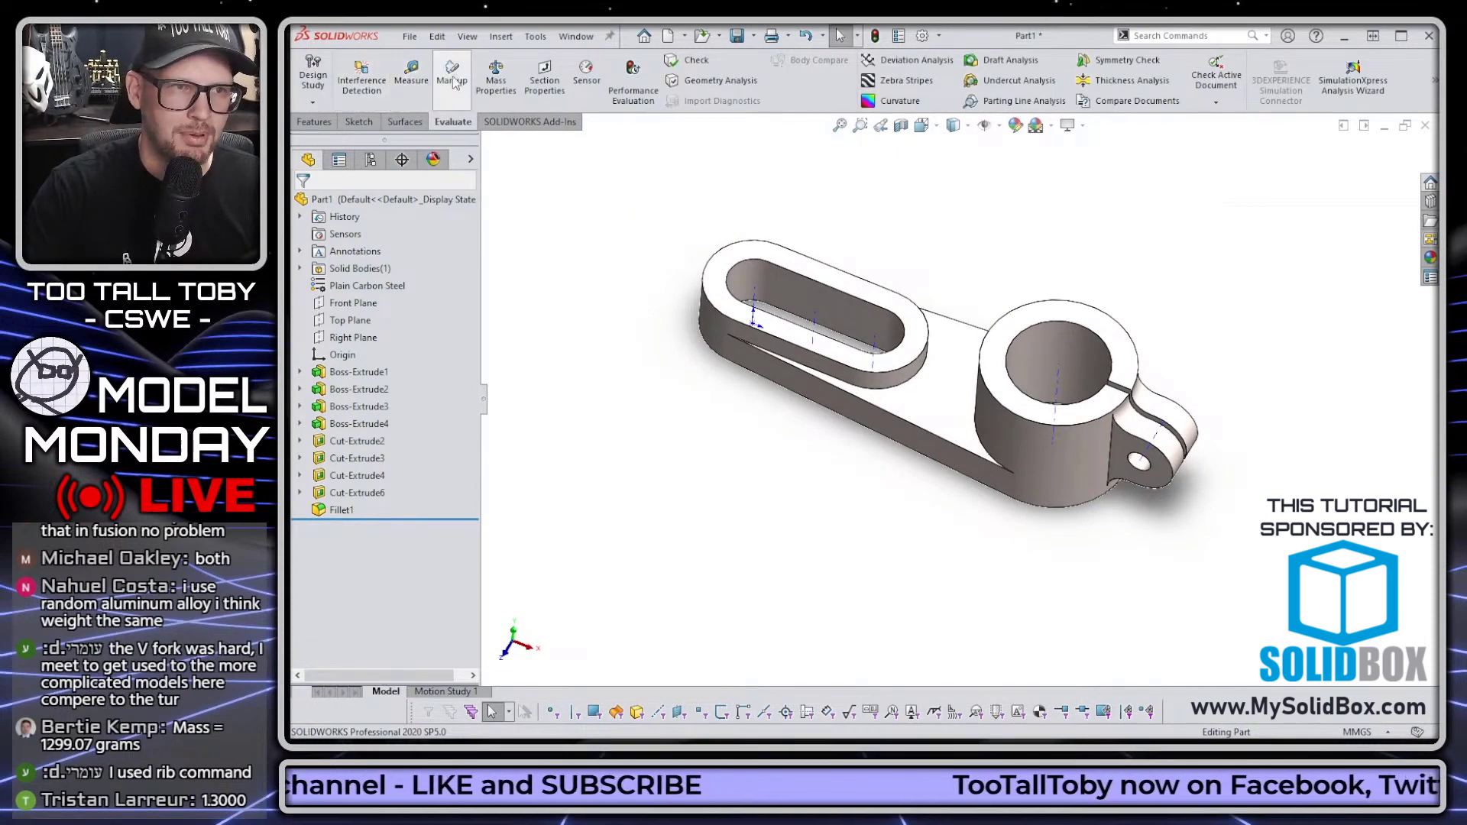
pyautogui.click(496, 77)
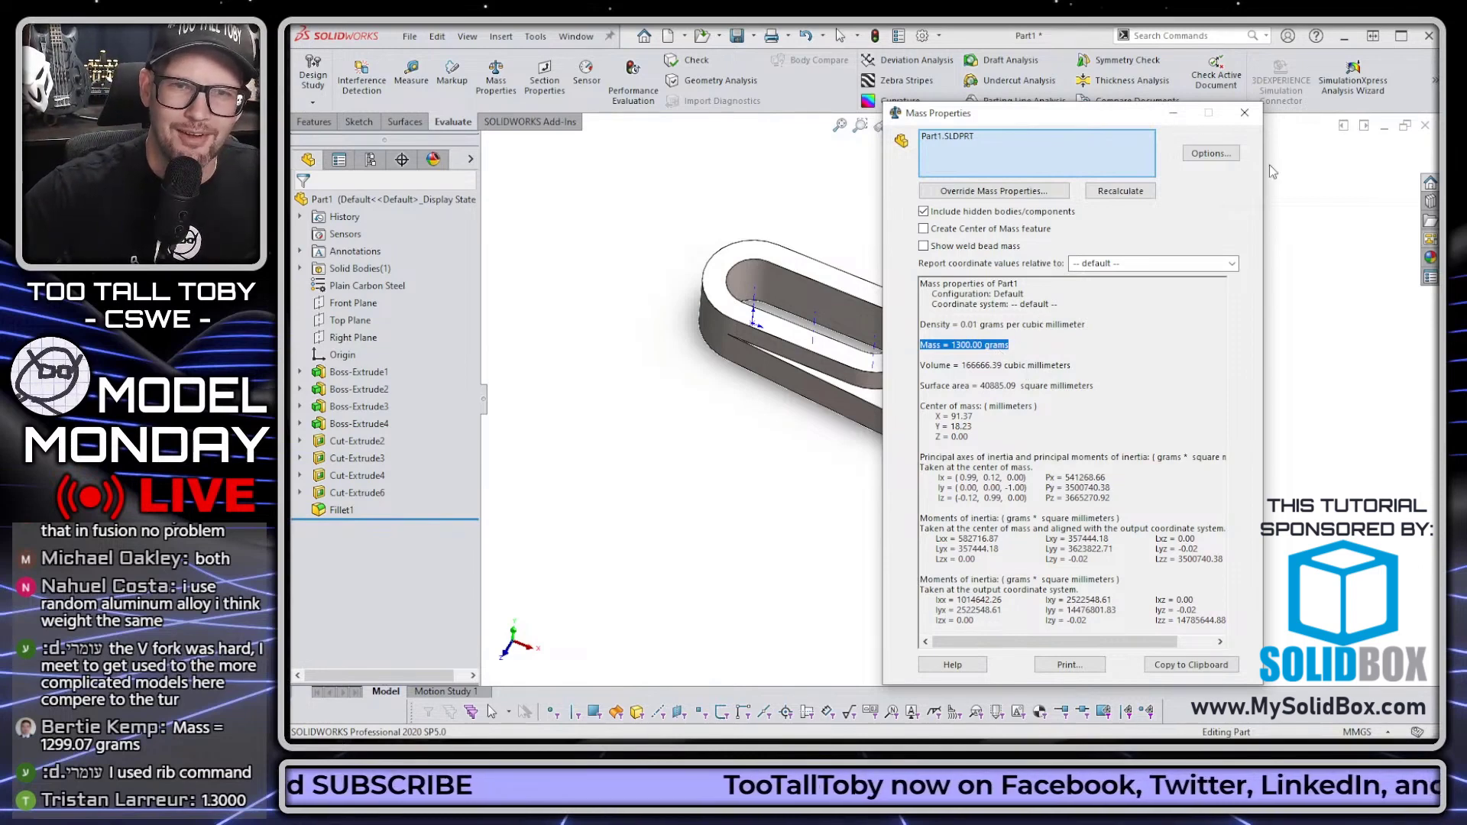
pyautogui.click(1241, 121)
# Inspect the diameter dimension of the end tab's through hole up close, clear the selection and return to the full bracket view.
pyautogui.scroll(-5, 1215, 375)
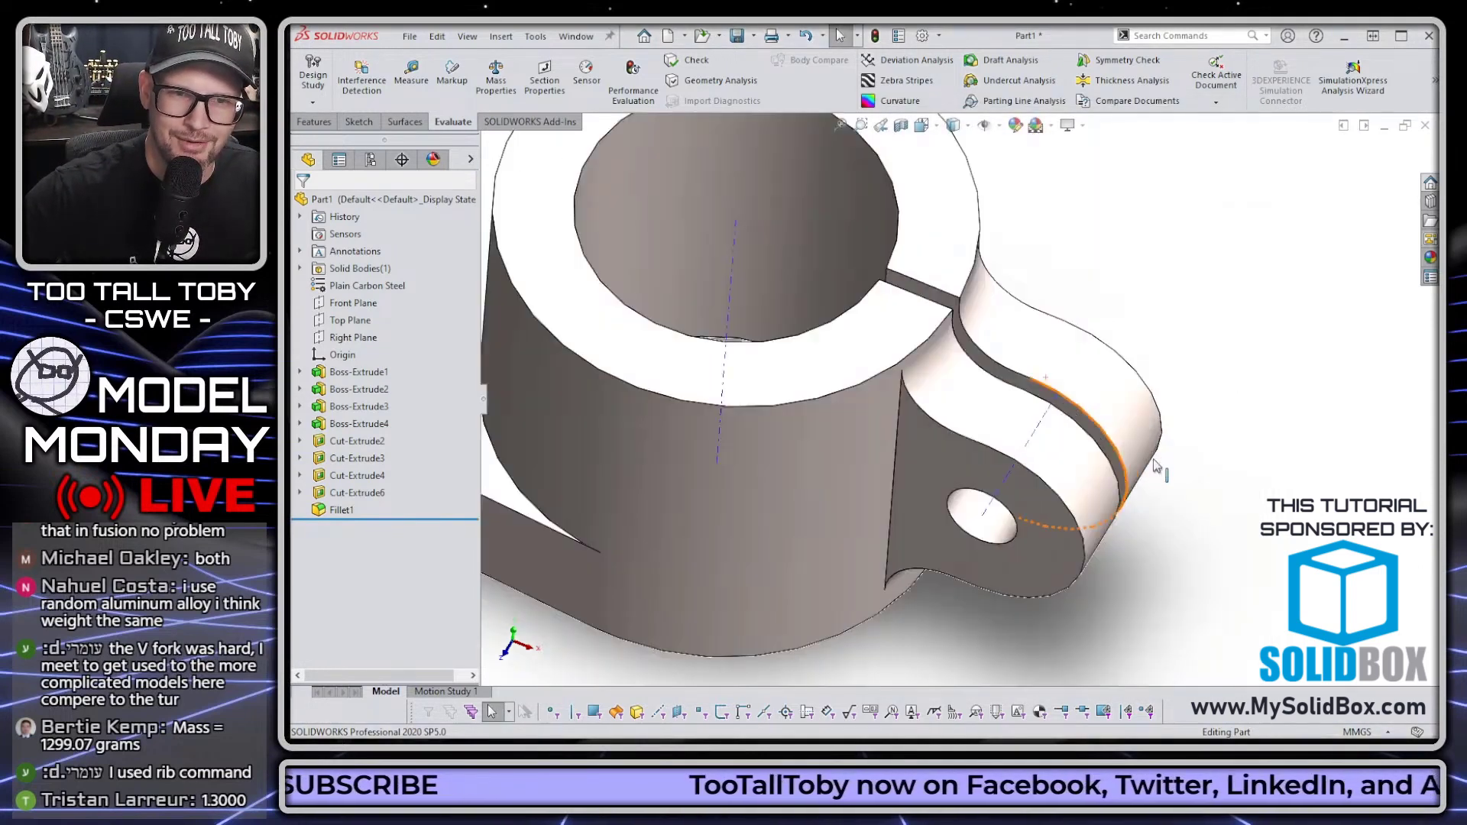
pyautogui.click(998, 538)
pyautogui.scroll(3, 1000, 542)
pyautogui.moveTo(1003, 548); pyautogui.dragTo(1008, 428, button='middle')
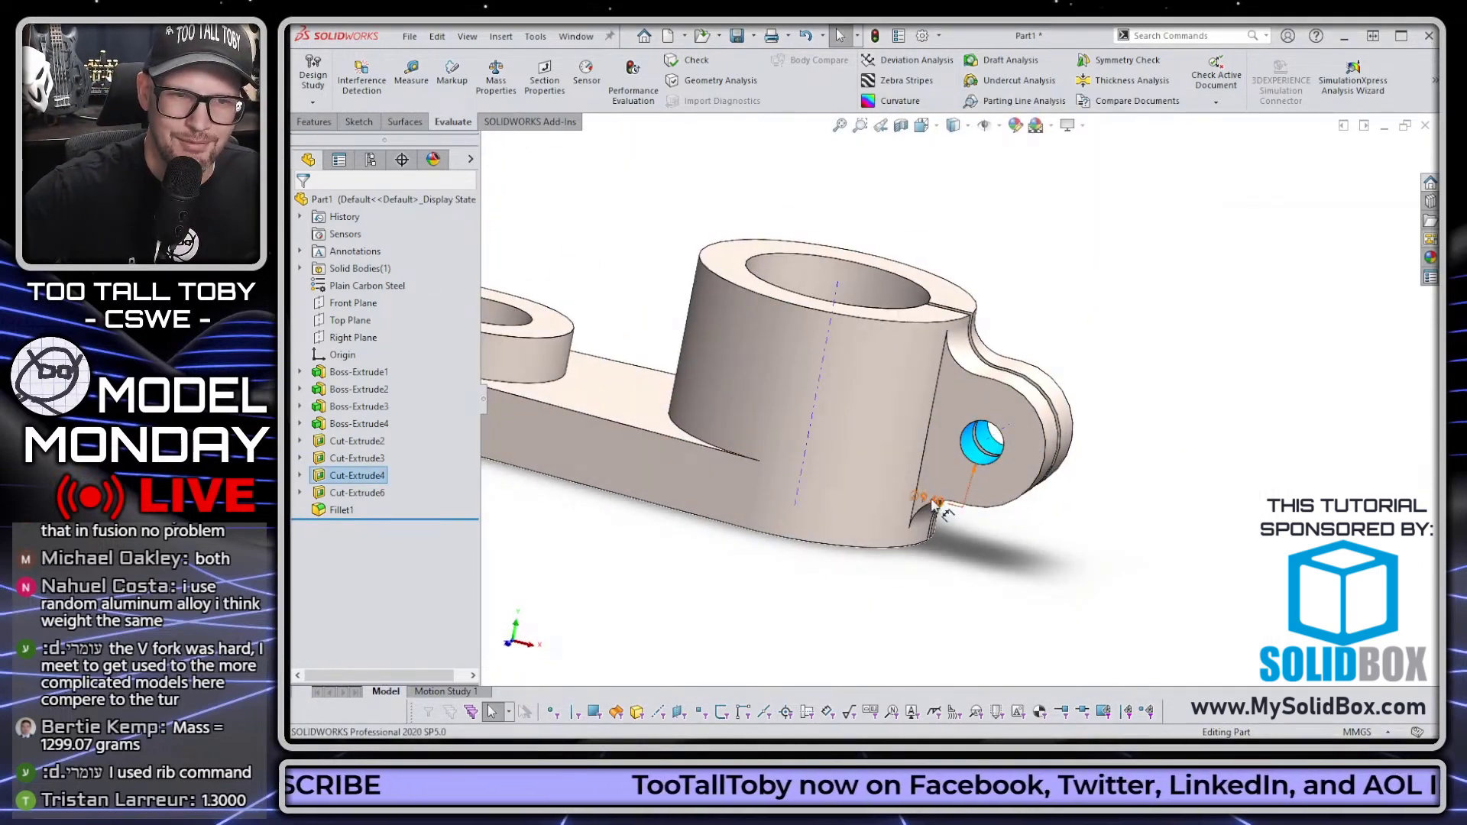
pyautogui.moveTo(935, 506)
pyautogui.mouseDown()
pyautogui.moveTo(1098, 376)
pyautogui.moveTo(1101, 214)
pyautogui.moveTo(1160, 423)
pyautogui.mouseUp()
pyautogui.hotkey('ctrl', '1')
pyautogui.click(1084, 379)
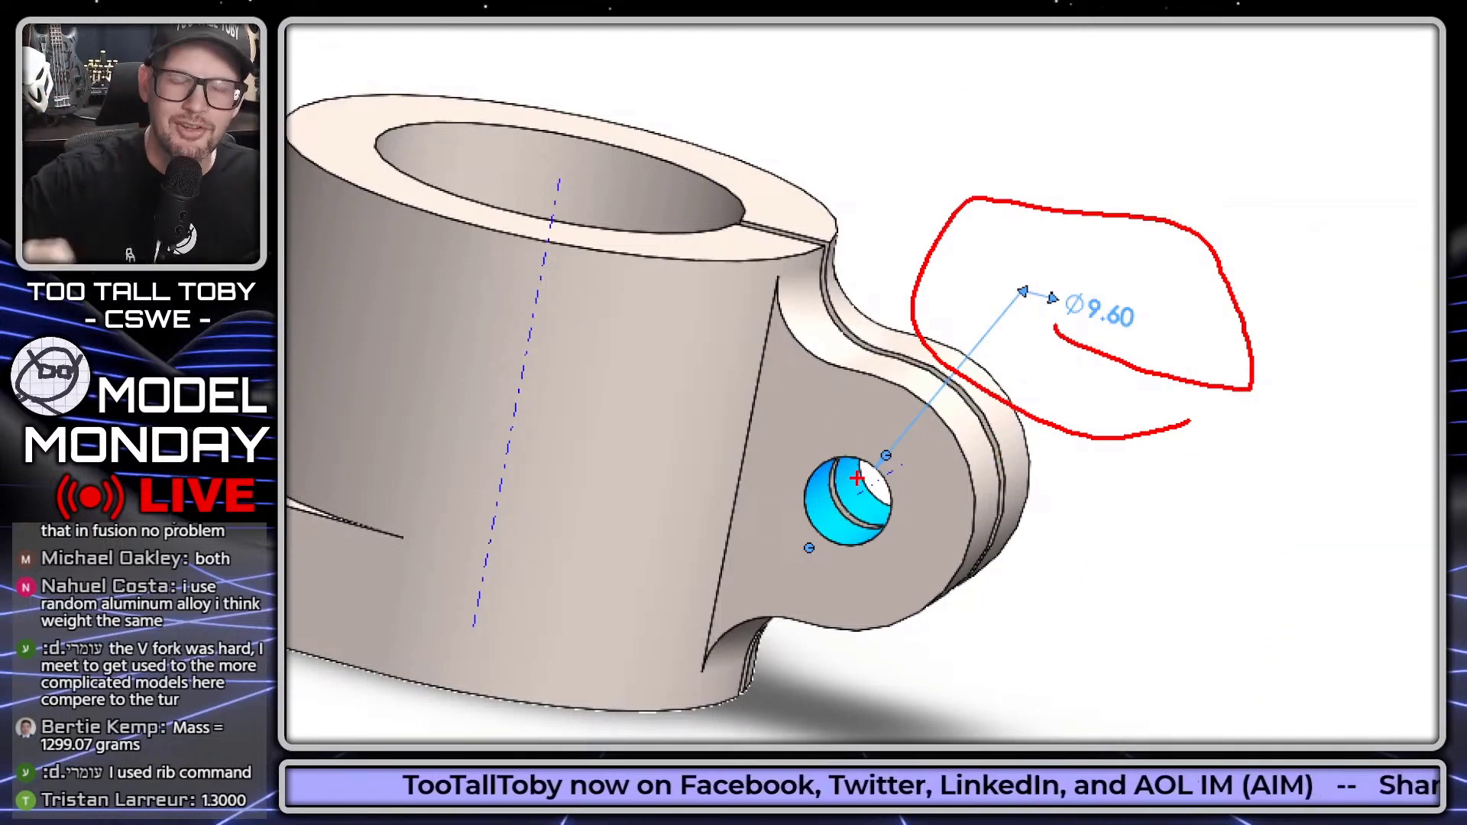
pyautogui.press('Escape')
pyautogui.press('Escape')
pyautogui.press('f')
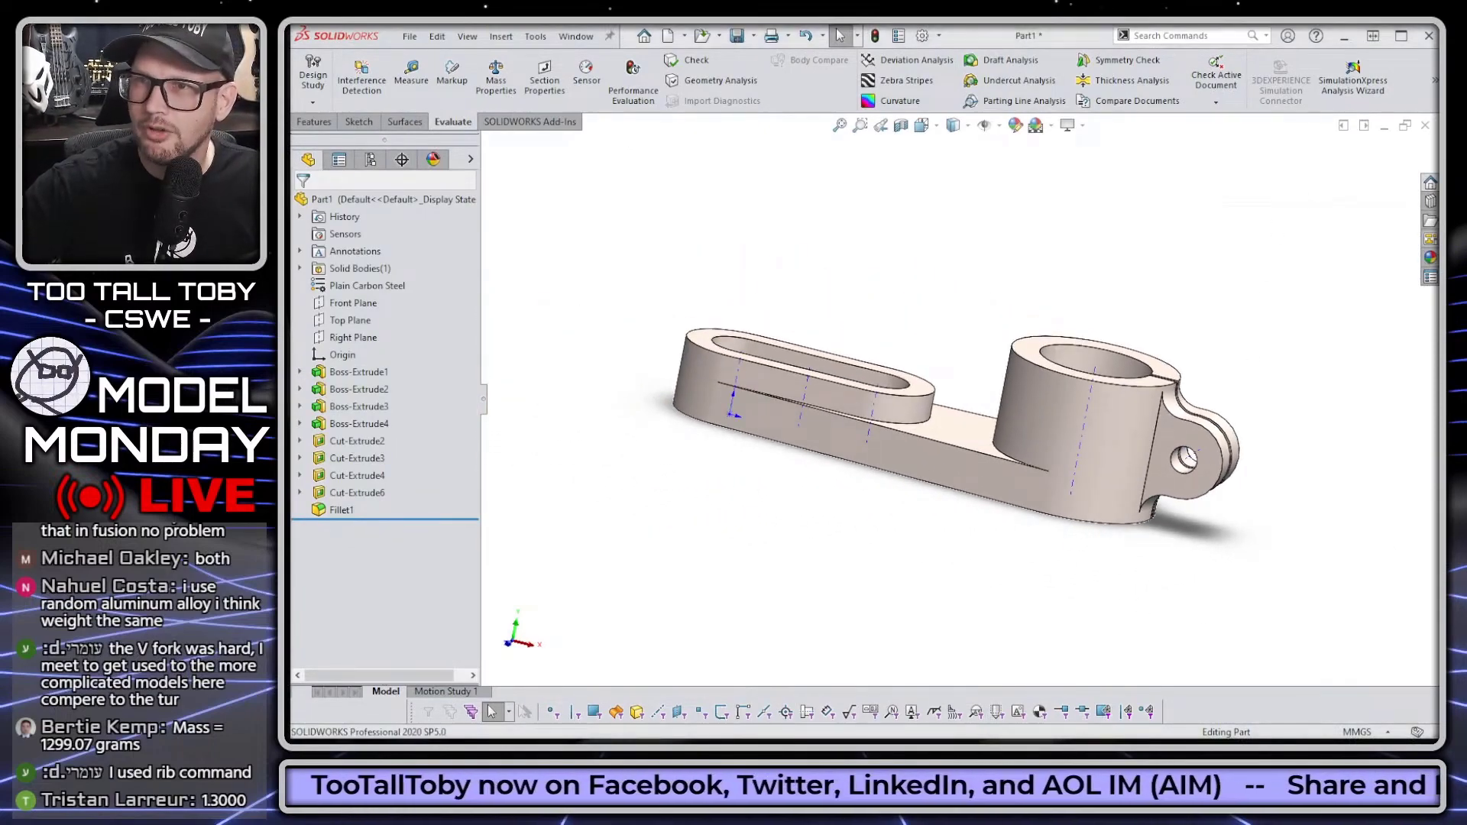
# Bring up the 11-06 Pole Bracket drawing in the PowerPoint slide show.
pyautogui.moveTo(1452, 19); pyautogui.dragTo(661, 33)
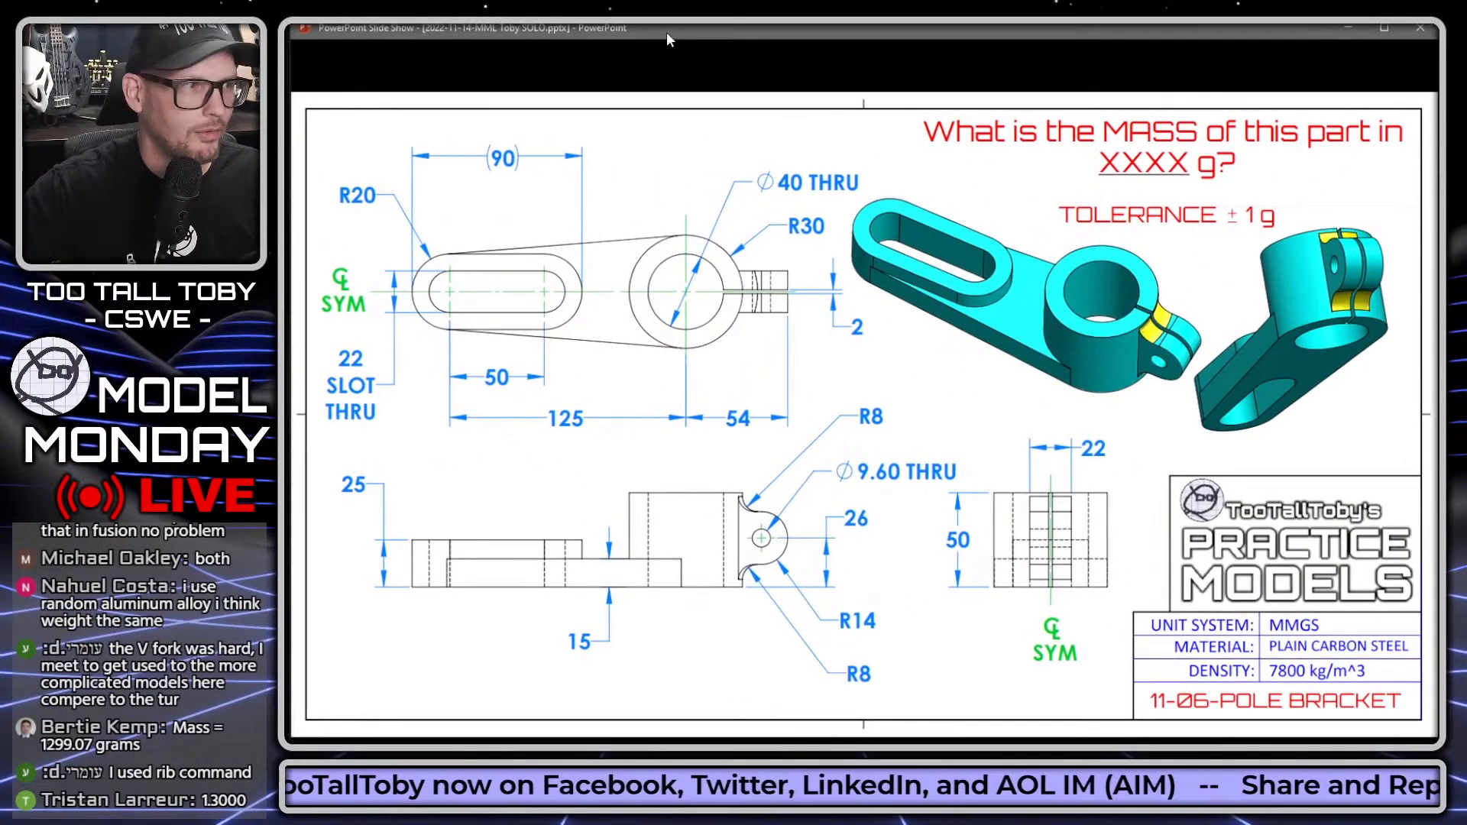